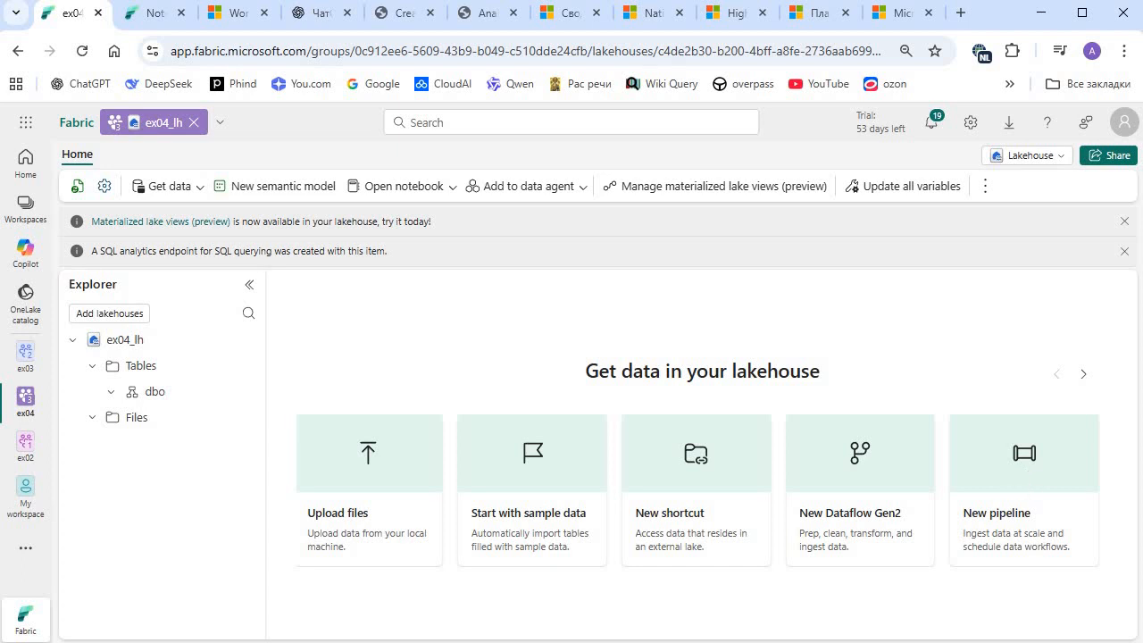
Create a new pipeline named "Ingest Sales Data" from the ex04_lh lakehouse.
{"action": "left_click", "coordinate": [1009, 512]}
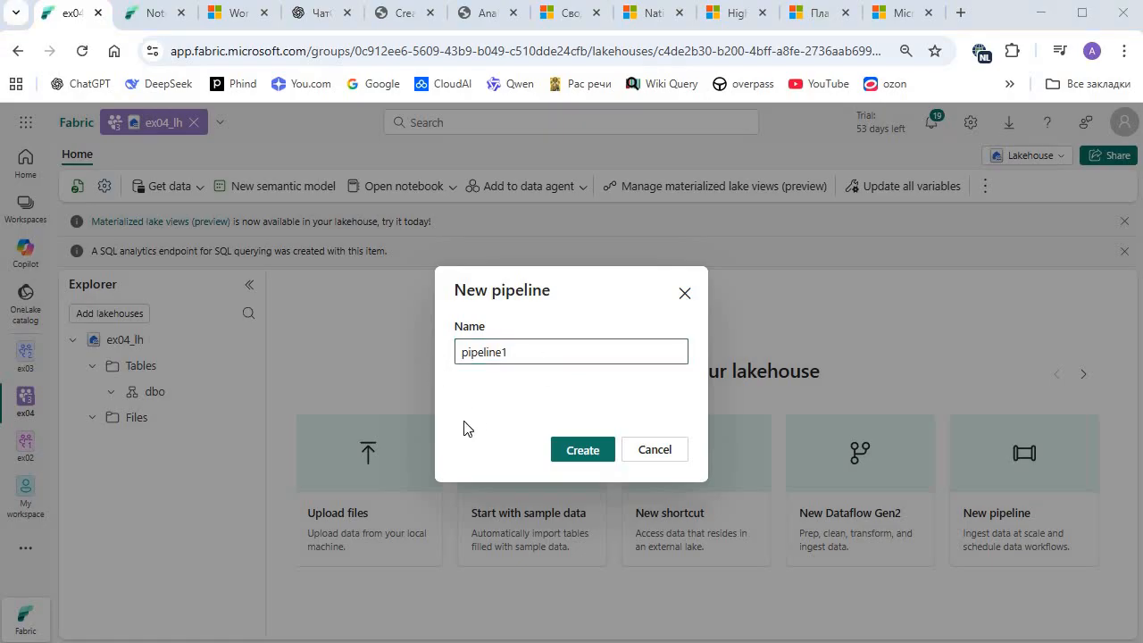
{"action": "left_click_drag", "start_coordinate": [462, 353], "coordinate": [676, 390]}
{"action": "type", "text": "Ingest Sales Data"}
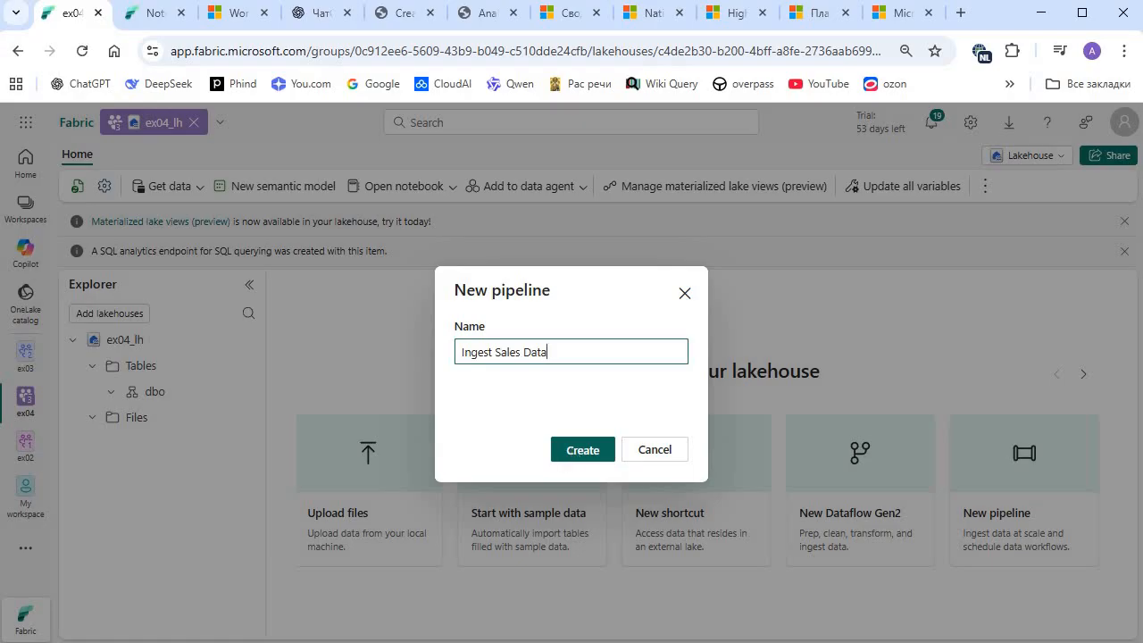
{"action": "left_click", "coordinate": [583, 449]}
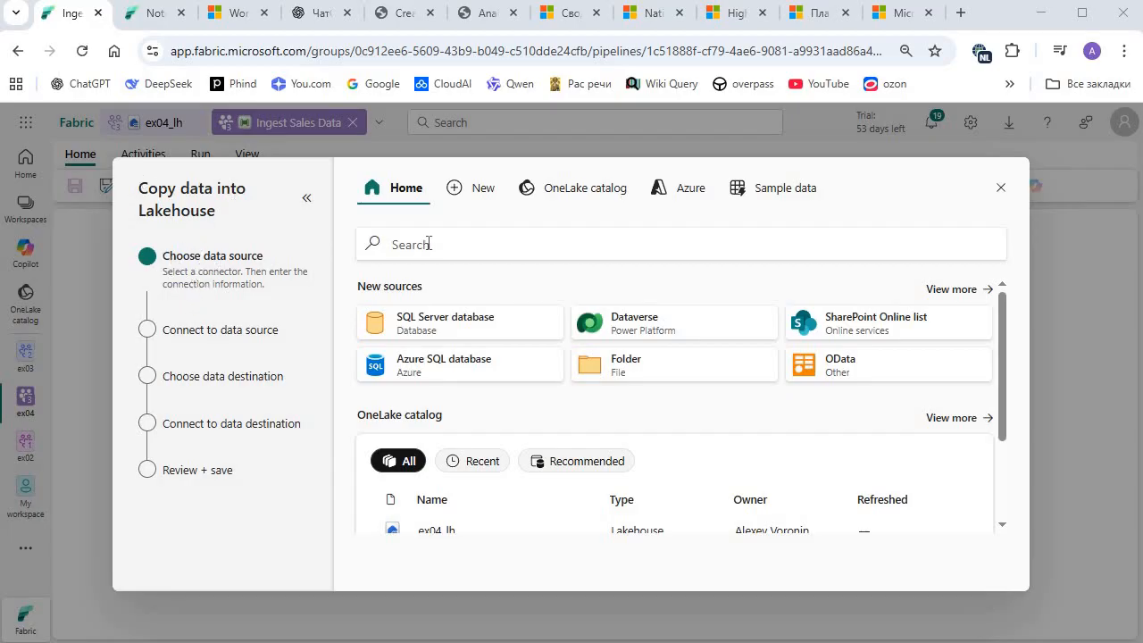
Search the data sources for "http" and choose Http as the source of the copy.
{"action": "left_click", "coordinate": [465, 245]}
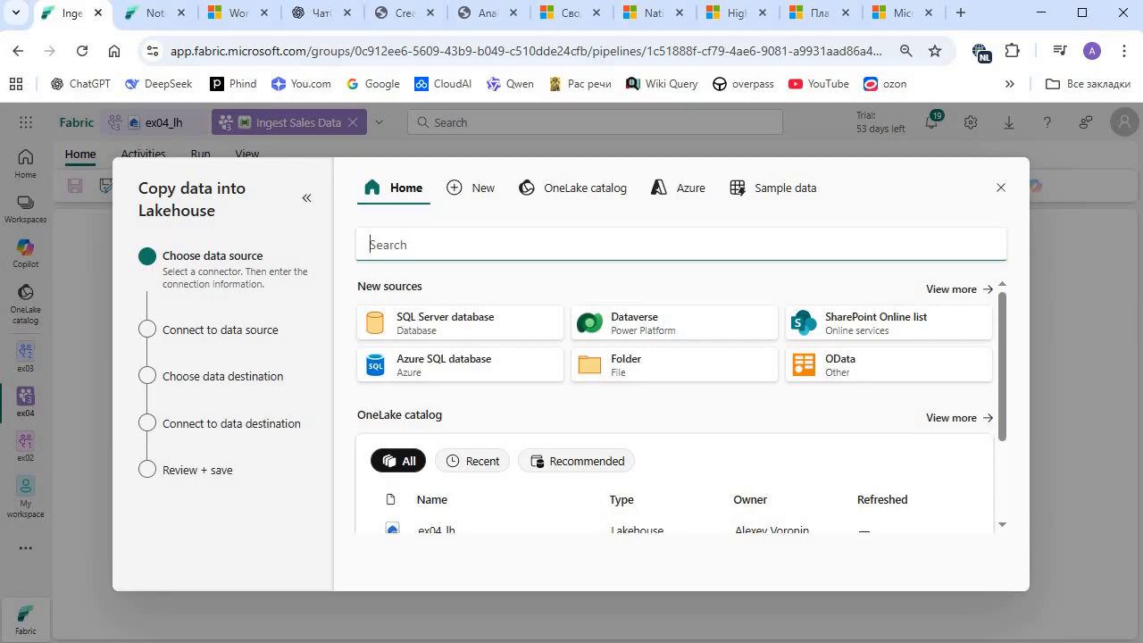
{"action": "type", "text": "http"}
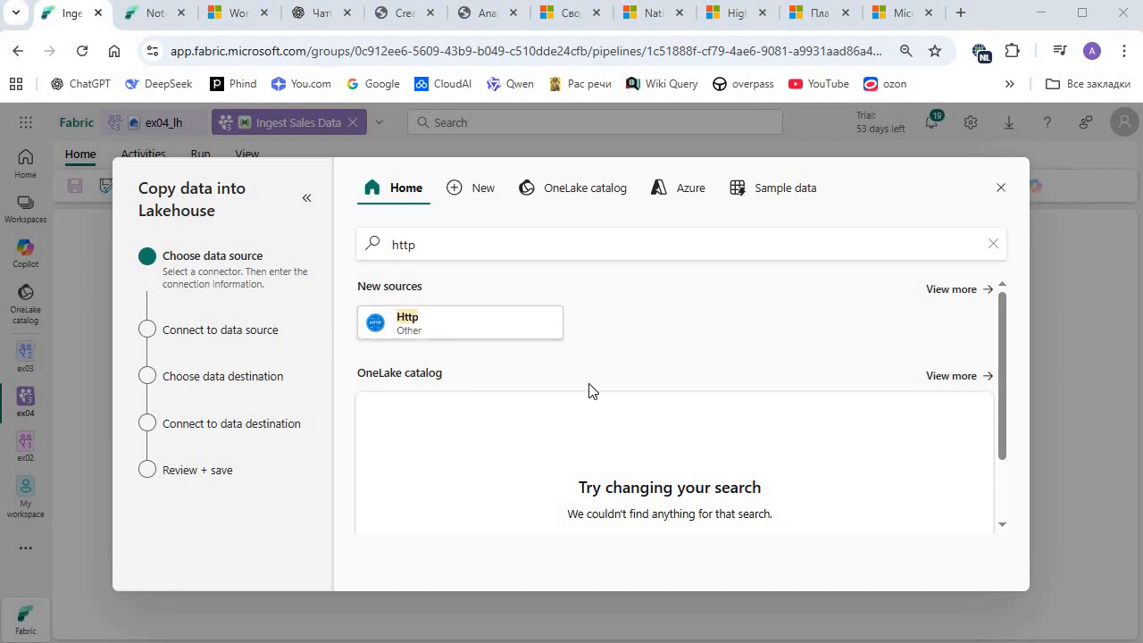
{"action": "left_click", "coordinate": [474, 322]}
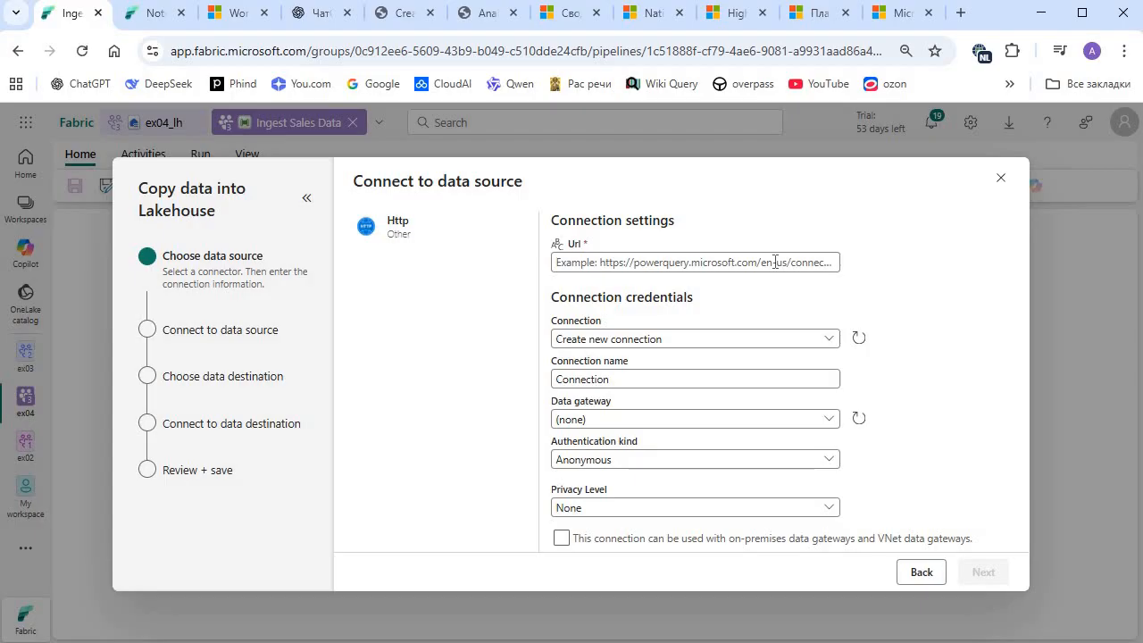
{"action": "left_click", "coordinate": [627, 270]}
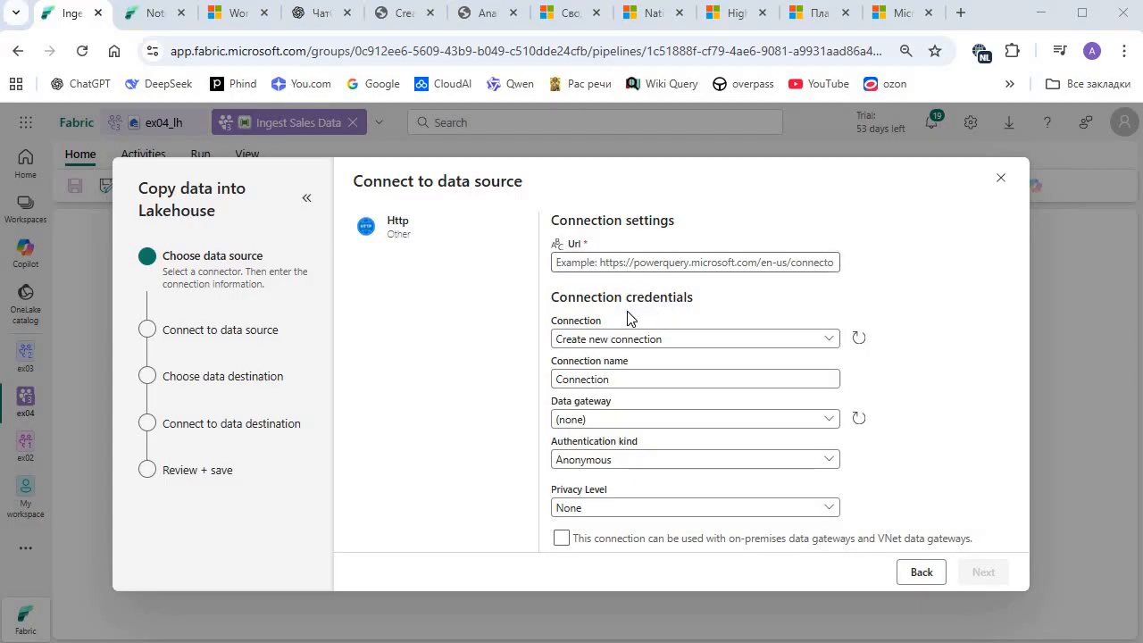
{"action": "type", "text": "https://raw.githubusercontent.com/MicrosoftLearning/dp-data/main/sales.csv"}
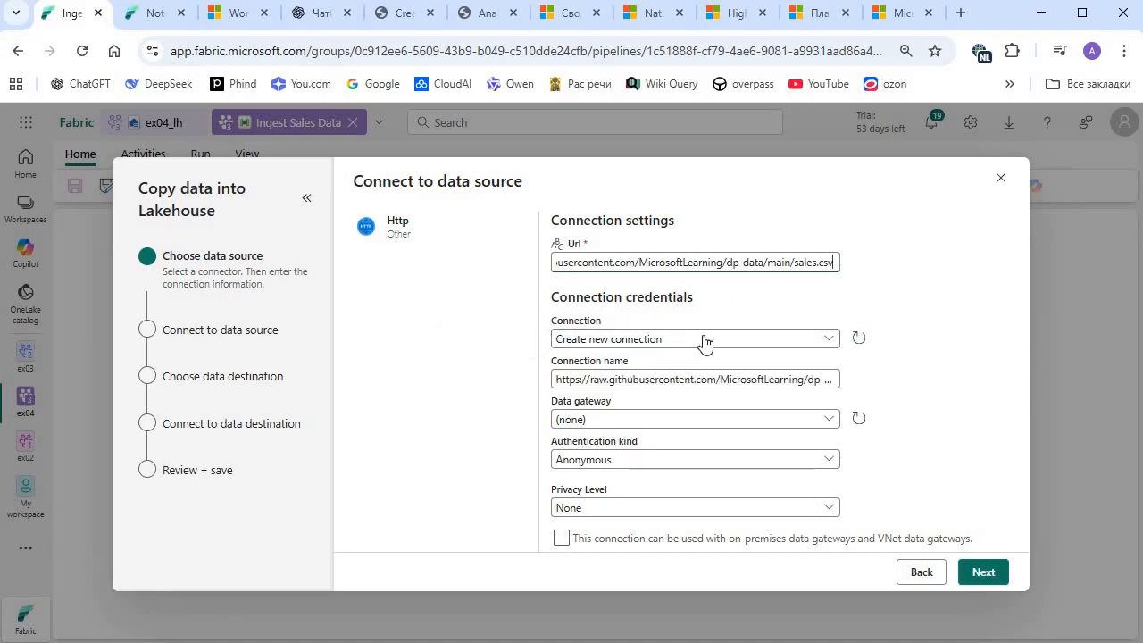
{"action": "triple_click", "coordinate": [592, 380]}
{"action": "type", "text": "sales.csv"}
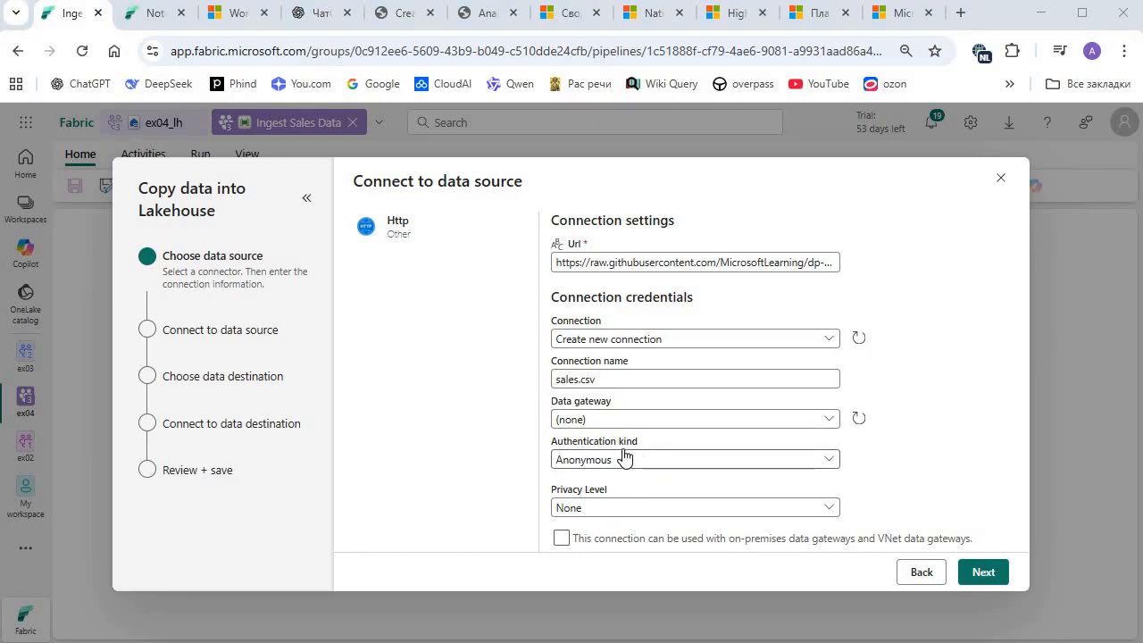
Choose Anonymous as the connection's authentication kind and continue to the source file's format settings.
{"action": "left_click", "coordinate": [831, 460]}
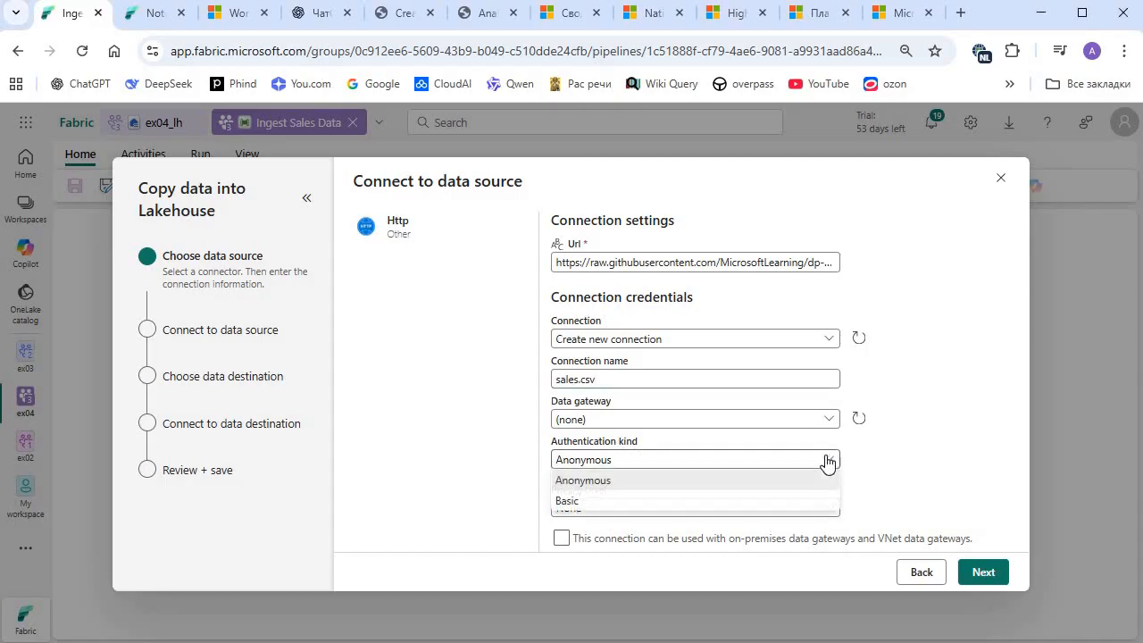
{"action": "left_click", "coordinate": [693, 490]}
{"action": "left_click", "coordinate": [830, 460]}
{"action": "left_click", "coordinate": [588, 483]}
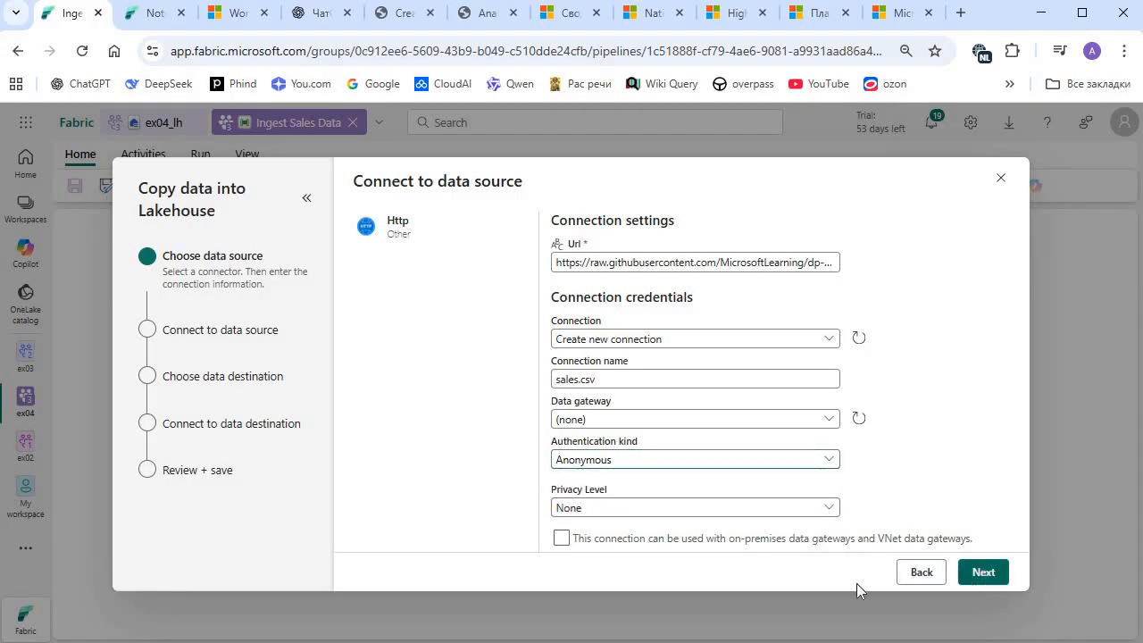
{"action": "left_click", "coordinate": [983, 572]}
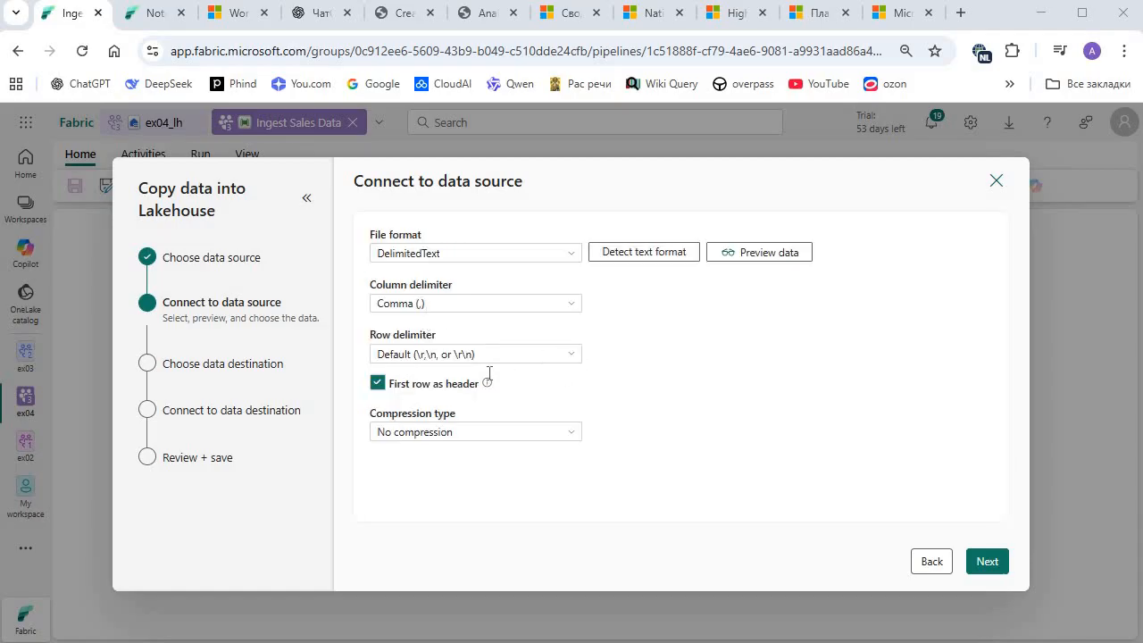
Set the source file's row delimiter to Line feed (\n), keeping No compression as the compression type.
{"action": "left_click", "coordinate": [444, 355]}
{"action": "key", "text": "Down"}
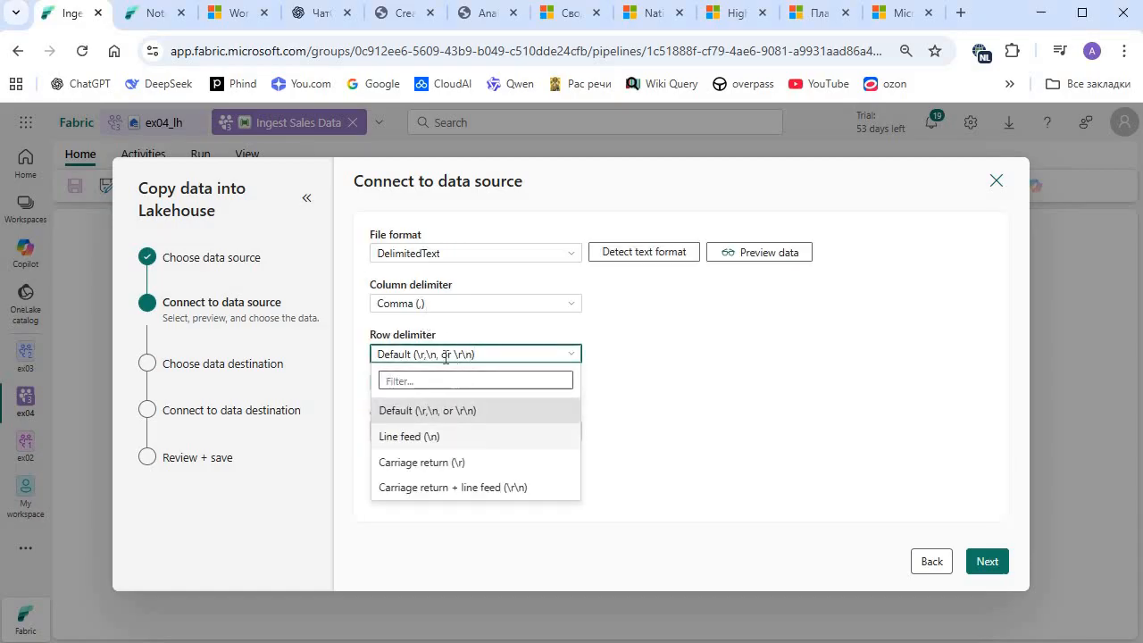
{"action": "key", "text": "Return"}
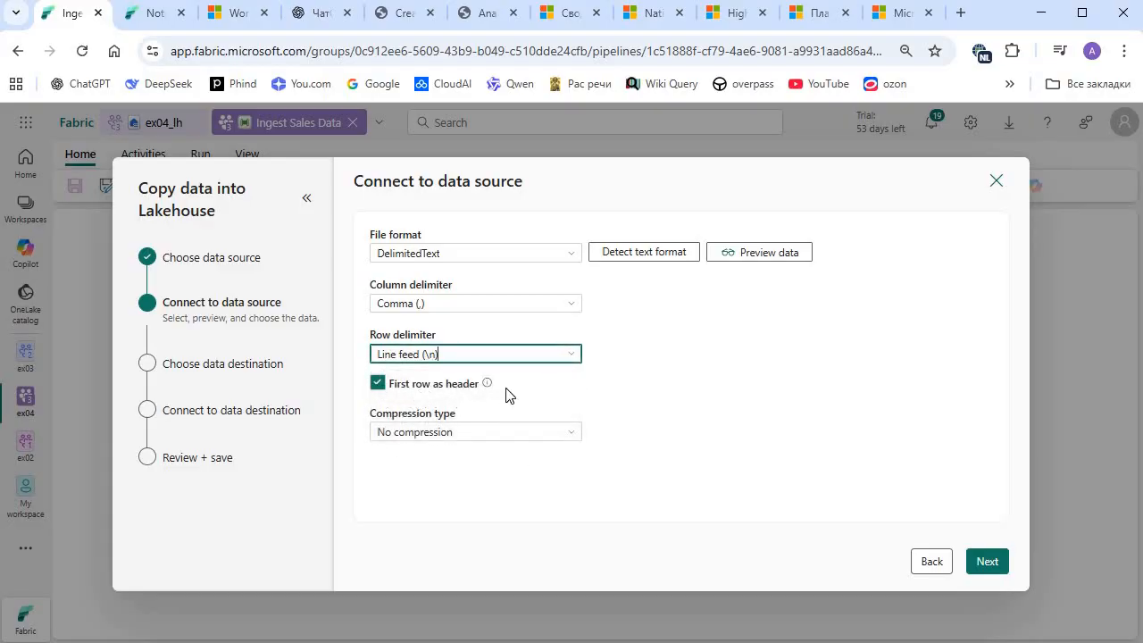
{"action": "left_click", "coordinate": [449, 436]}
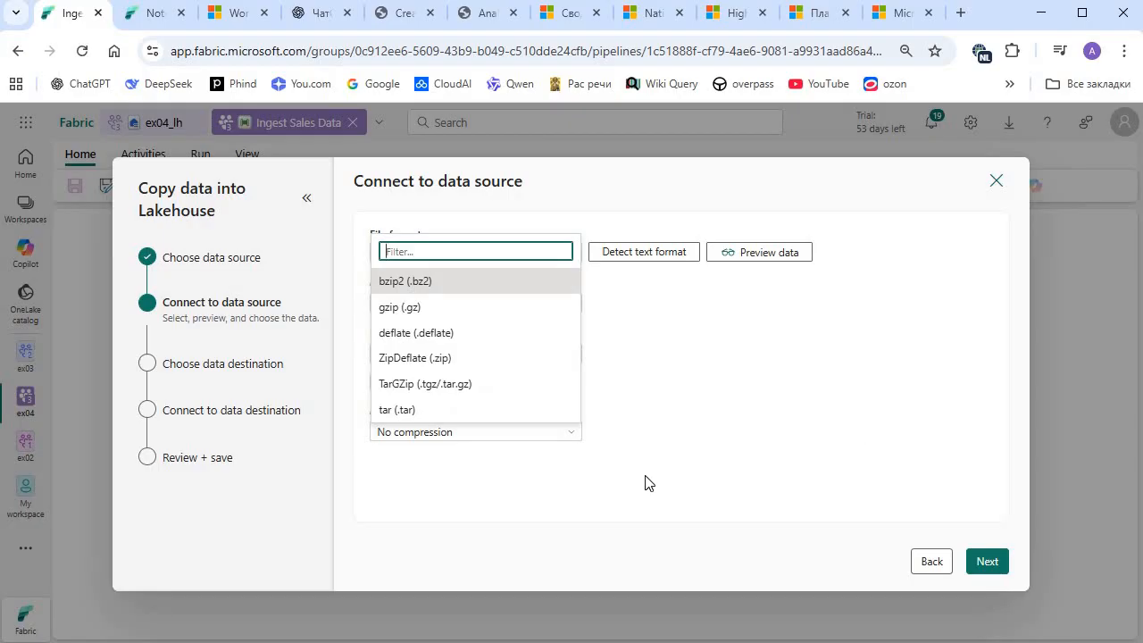
{"action": "left_click", "coordinate": [263, 585]}
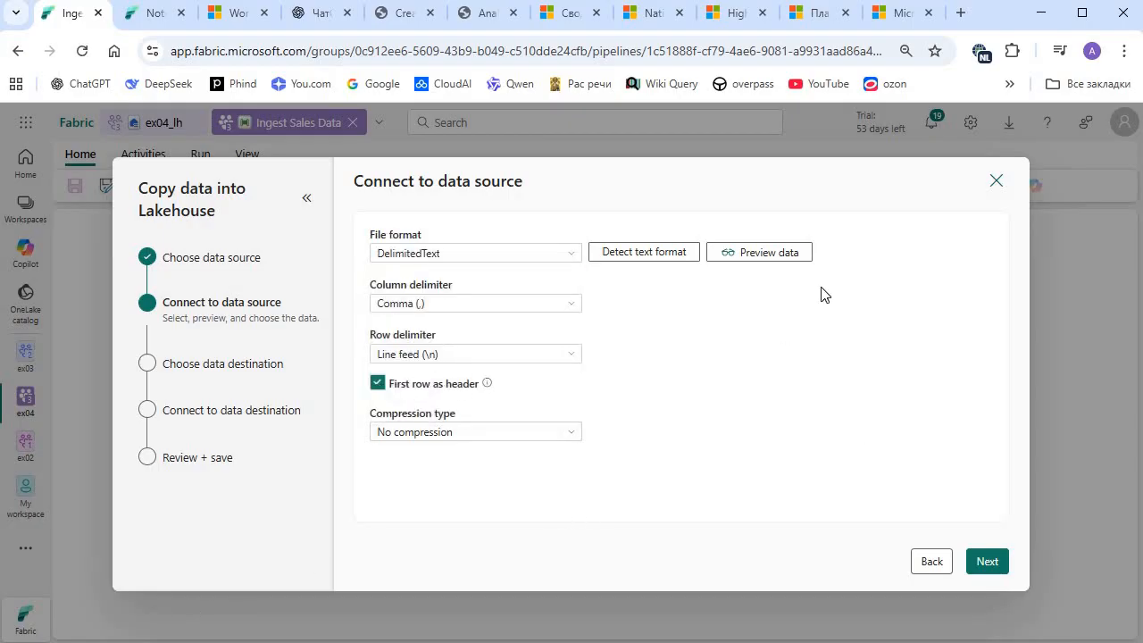
Preview the source data, examining its rows and columns, and close the preview.
{"action": "left_click", "coordinate": [773, 254]}
{"action": "scroll", "coordinate": [590, 531], "scroll_direction": "down", "scroll_amount": 2}
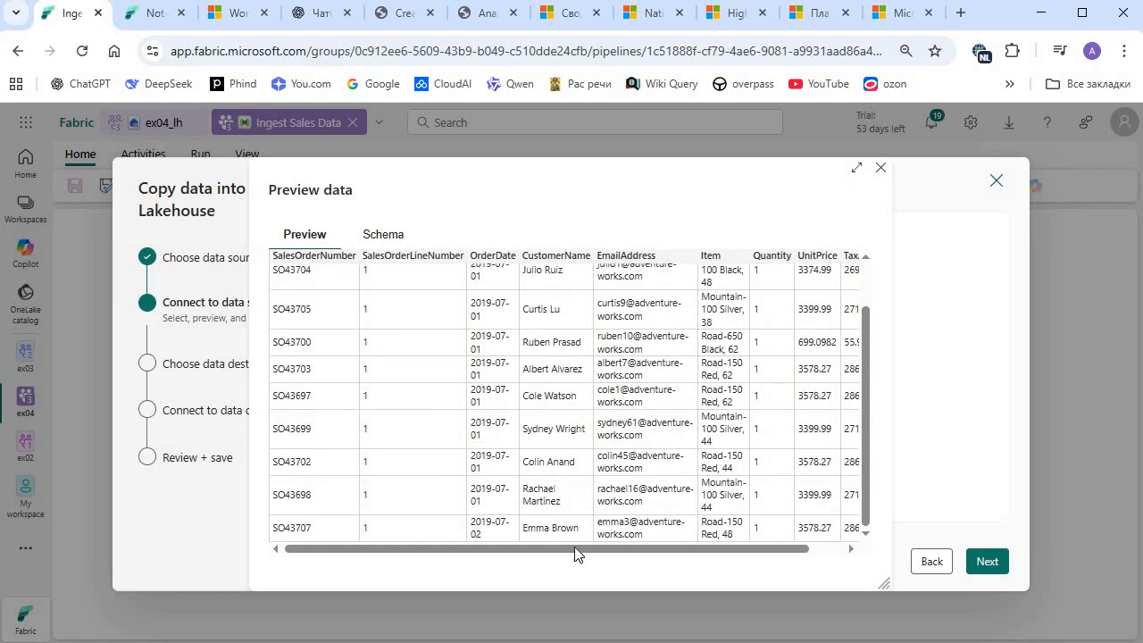
{"action": "scroll", "coordinate": [589, 536], "scroll_direction": "right", "scroll_amount": 1}
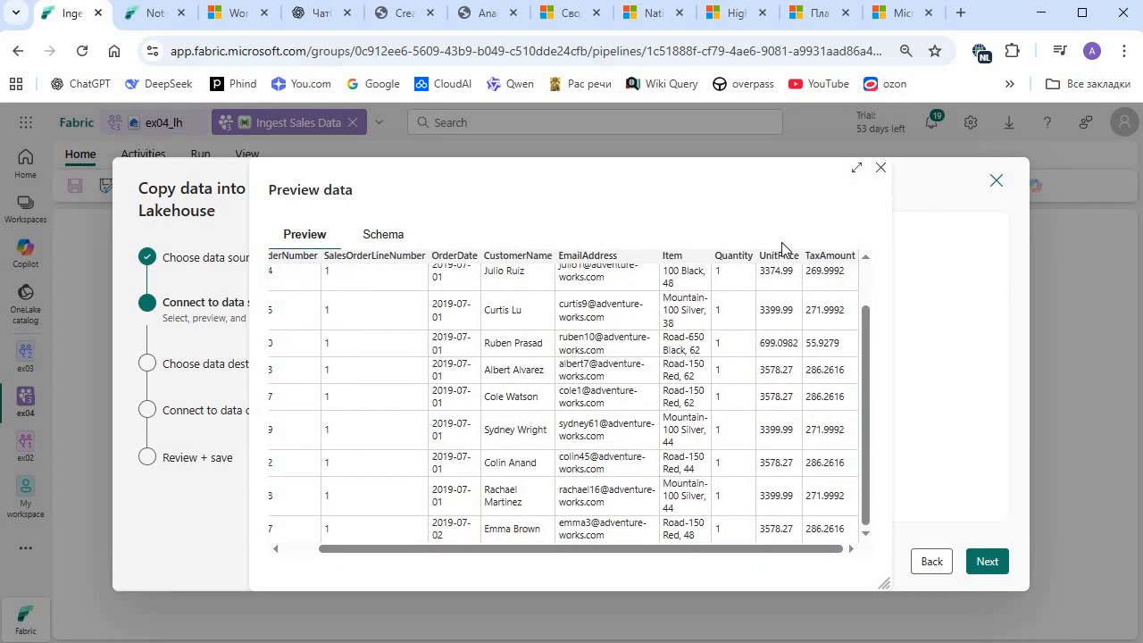
{"action": "left_click", "coordinate": [880, 168]}
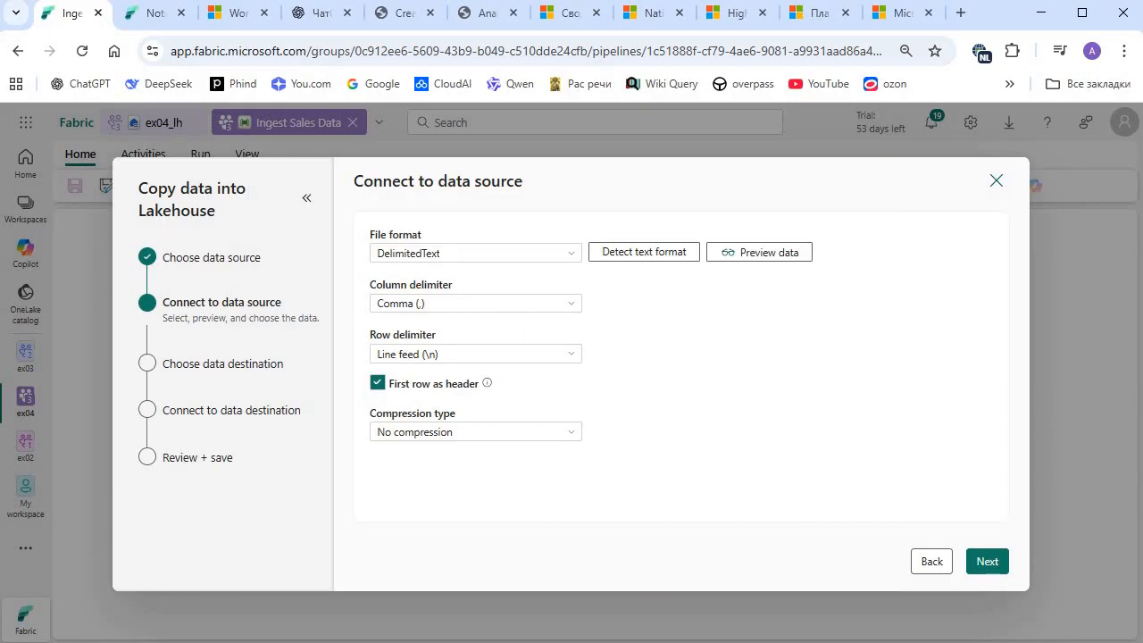
Direct the copy to the lakehouse's Files root folder, with folder path new_data and file name sales.csv.
{"action": "left_click", "coordinate": [988, 565]}
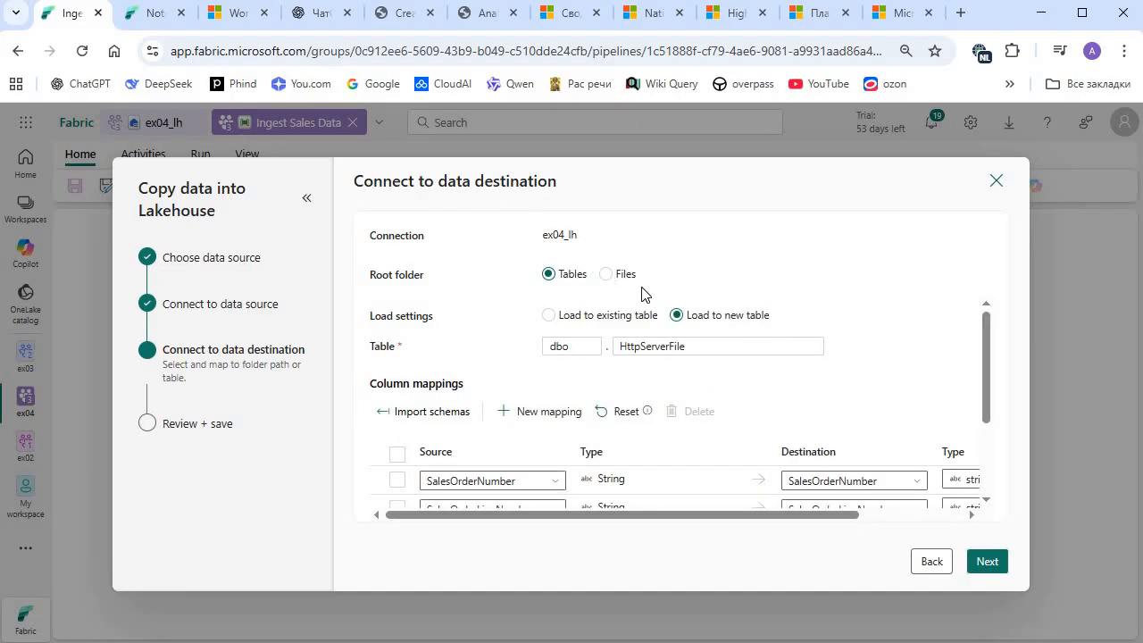
{"action": "left_click", "coordinate": [611, 277]}
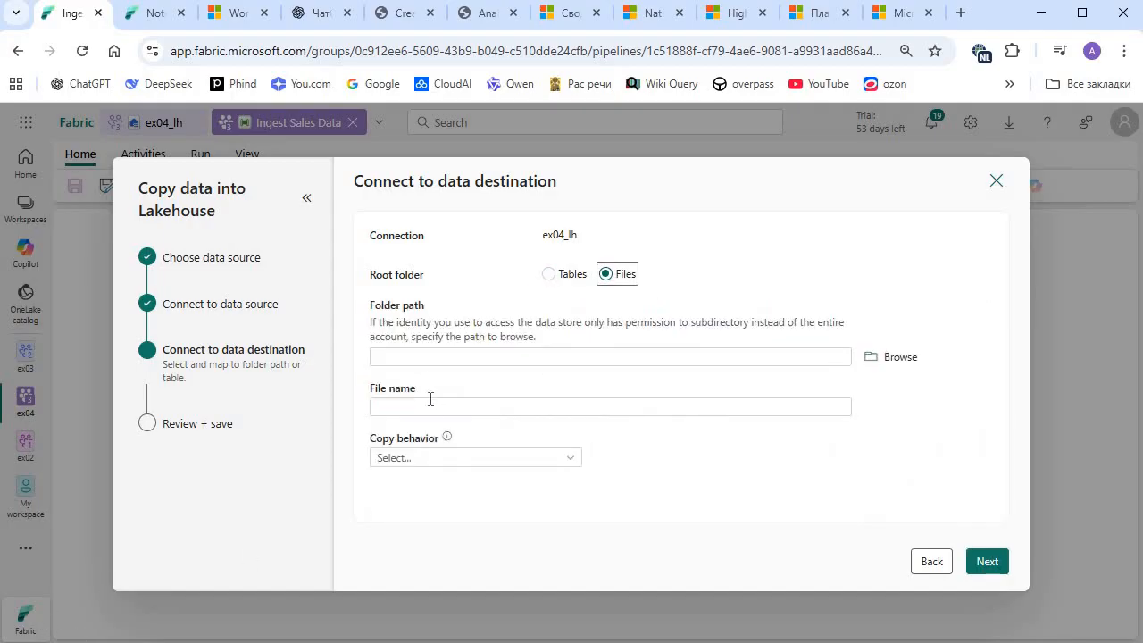
{"action": "left_click", "coordinate": [754, 350]}
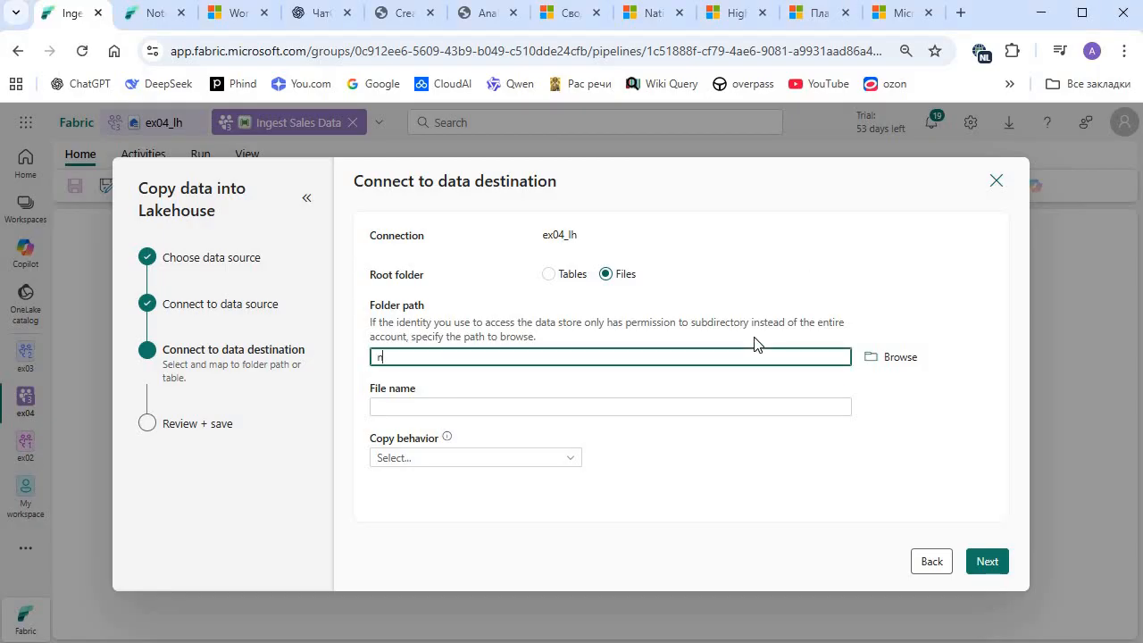
{"action": "type", "text": "new_data"}
{"action": "key", "text": "Tab"}
{"action": "key", "text": "Tab"}
{"action": "type", "text": "sales.csv"}
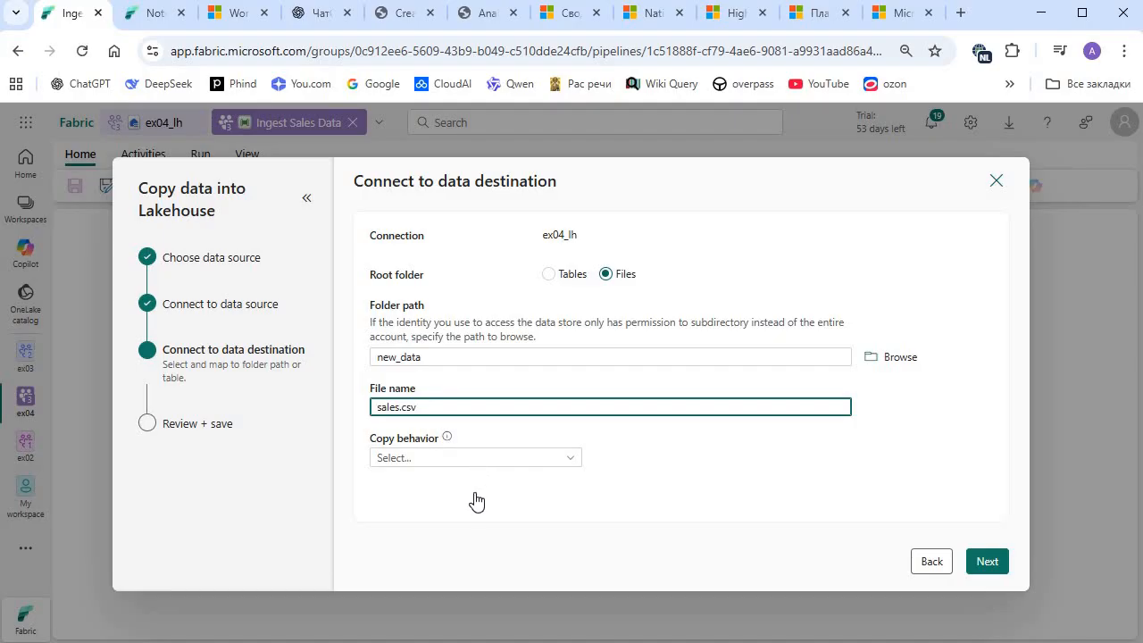
{"action": "left_click", "coordinate": [476, 458]}
{"action": "scroll", "coordinate": [629, 440], "scroll_direction": "down", "scroll_amount": 1}
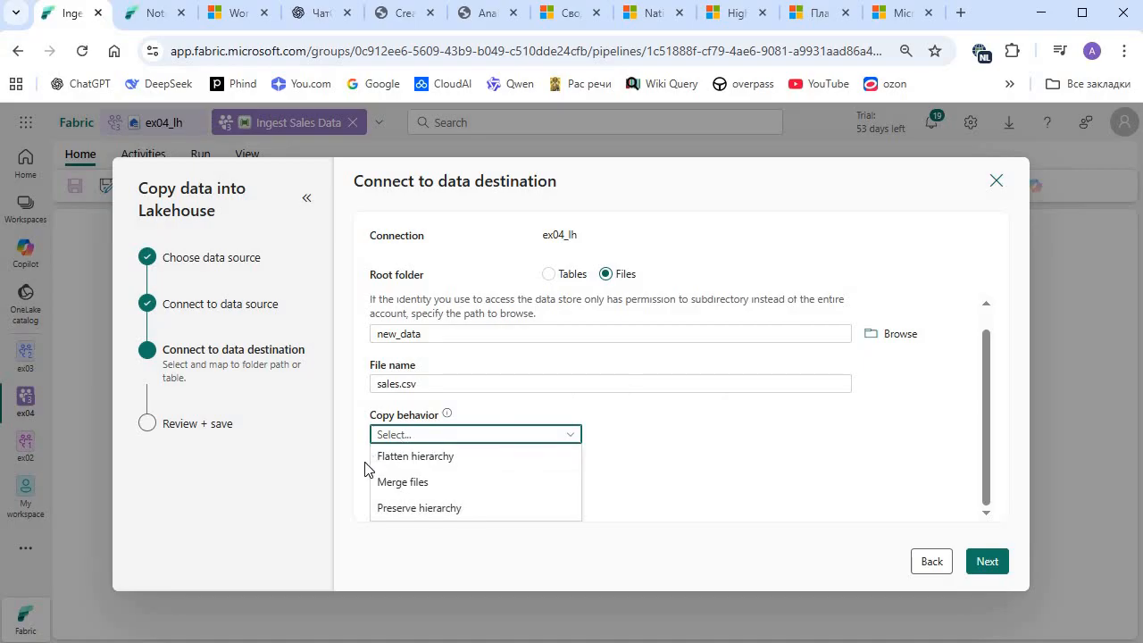
{"action": "left_click", "coordinate": [399, 436]}
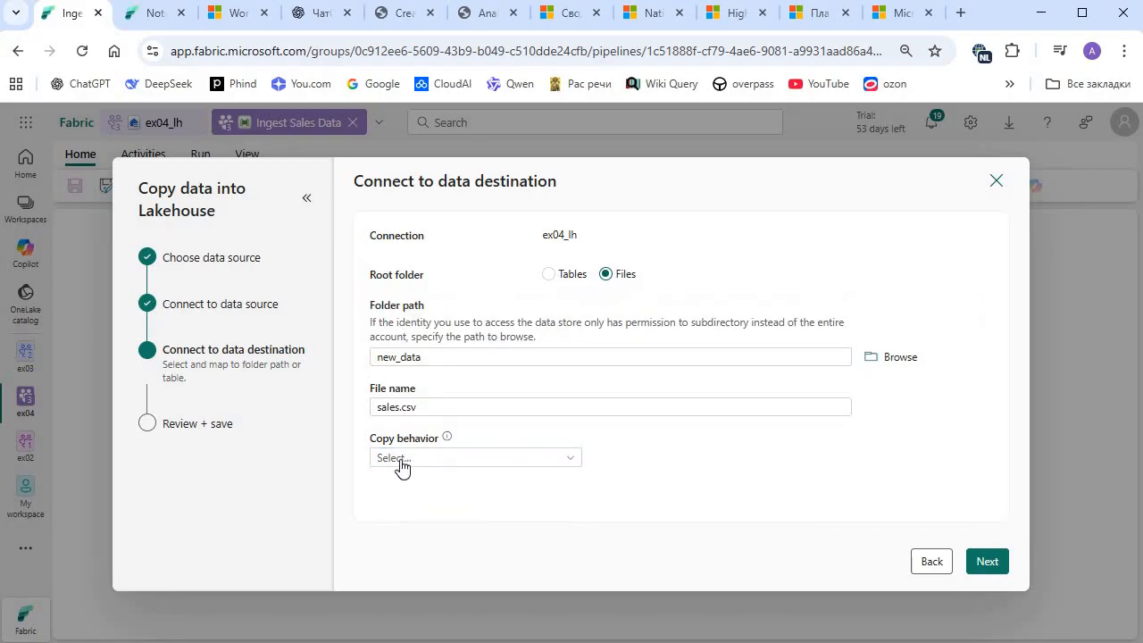
Set the destination file's row delimiter to Line feed (\n) and continue to the copy summary.
{"action": "left_click", "coordinate": [991, 562]}
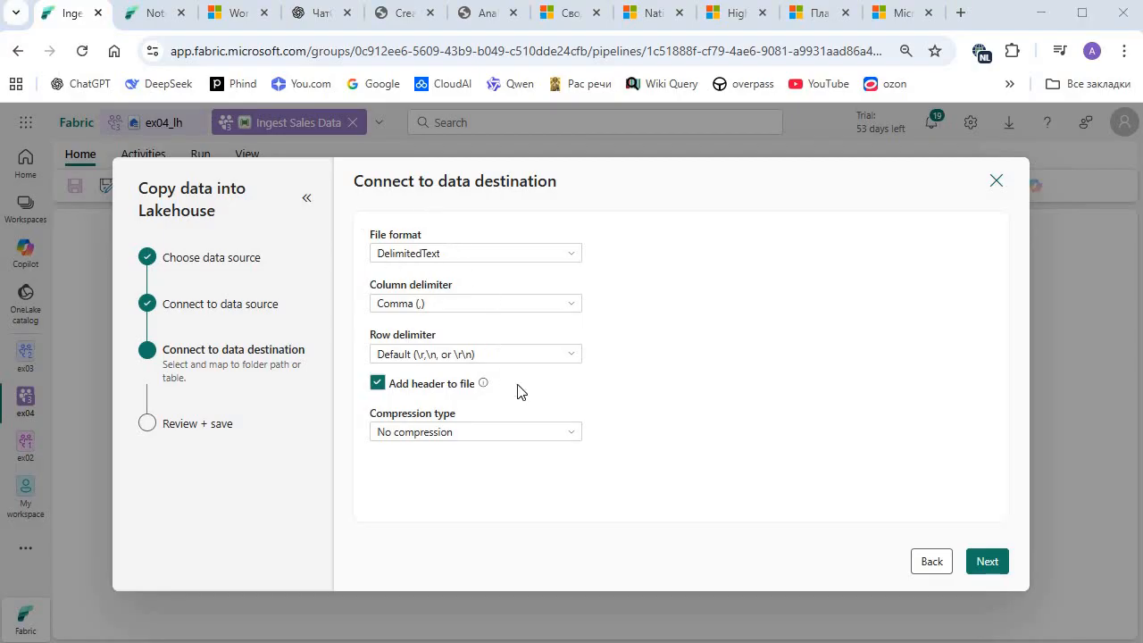
{"action": "left_click", "coordinate": [575, 354]}
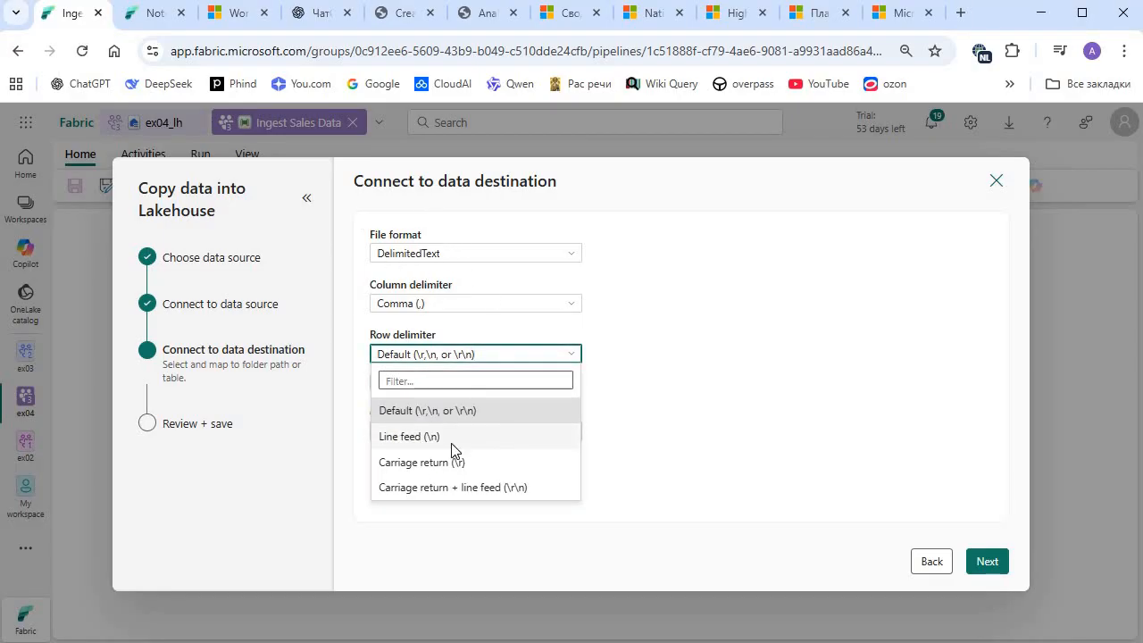
{"action": "left_click", "coordinate": [447, 437]}
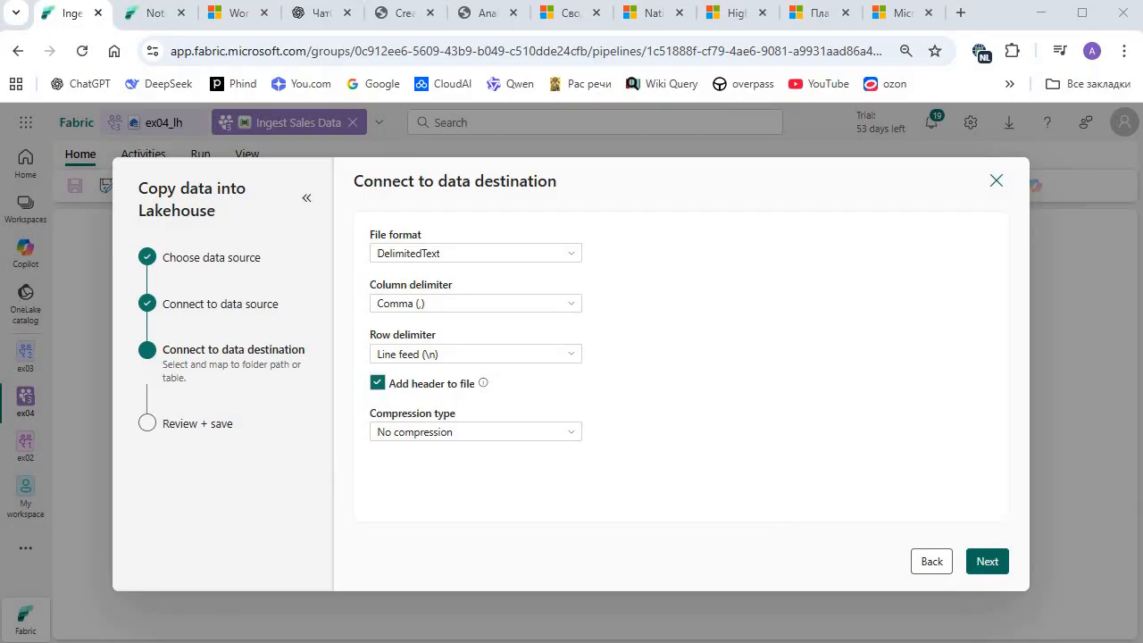
{"action": "left_click", "coordinate": [987, 562]}
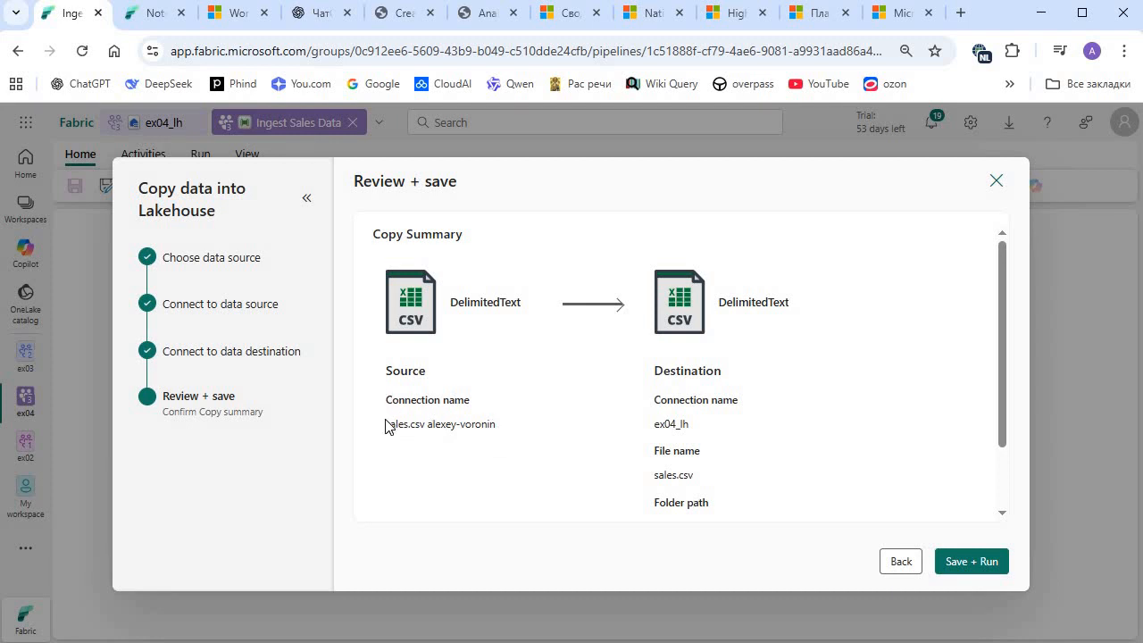
Review the source and destination details in the copy summary, and save and run the pipeline.
{"action": "left_click_drag", "start_coordinate": [383, 426], "coordinate": [1014, 431]}
{"action": "left_click", "coordinate": [684, 474]}
{"action": "left_click_drag", "start_coordinate": [695, 475], "coordinate": [653, 475]}
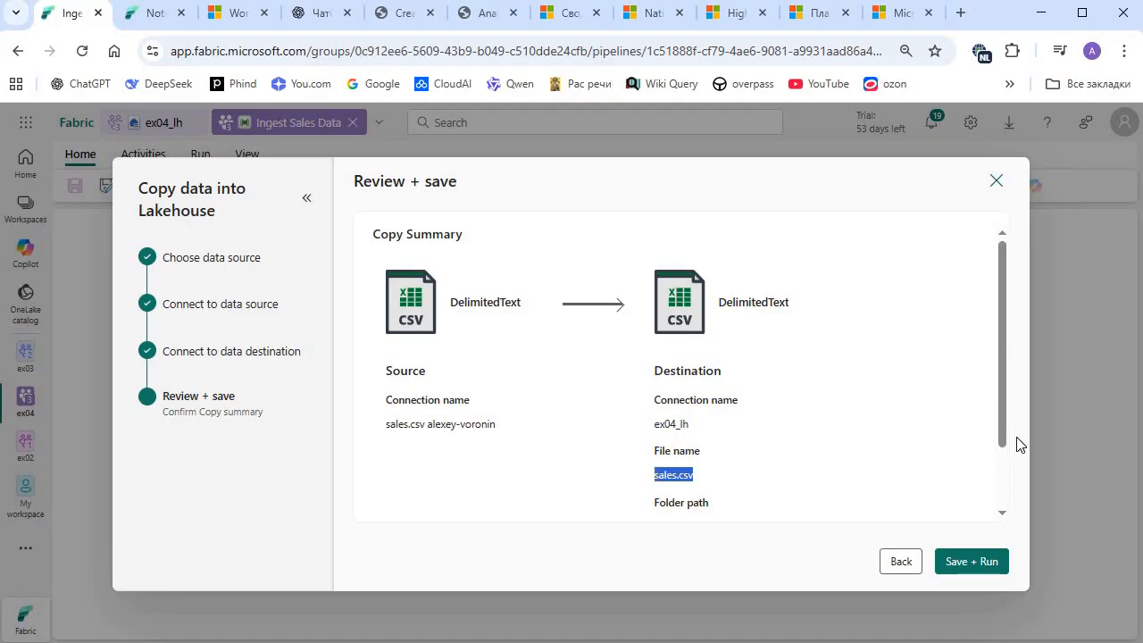
{"action": "scroll", "coordinate": [664, 458], "scroll_direction": "down", "scroll_amount": 2}
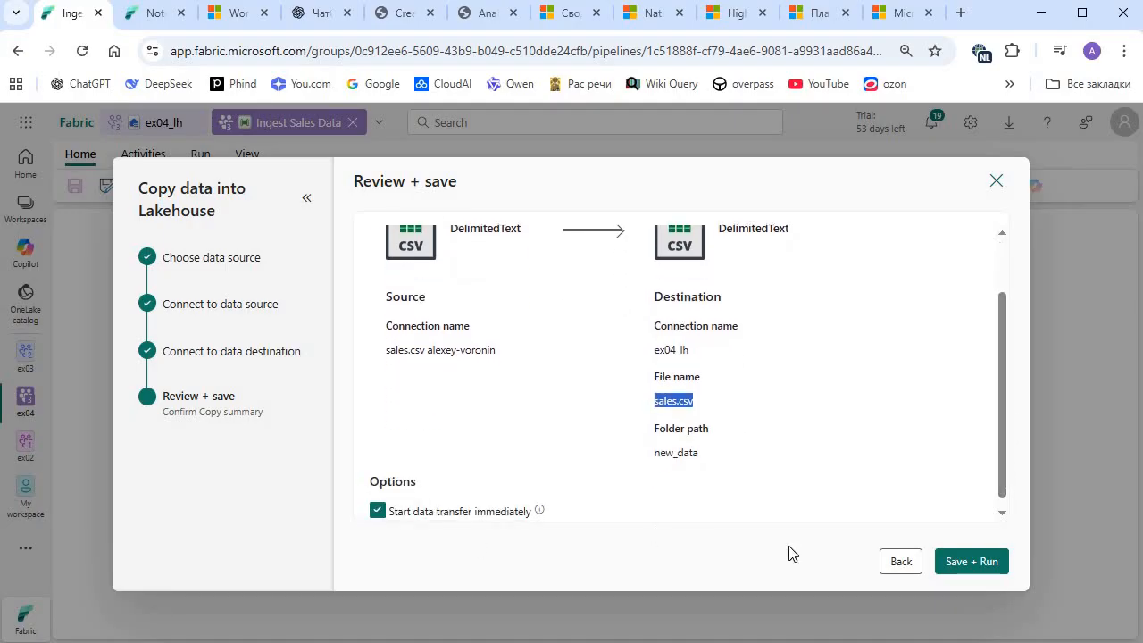
{"action": "left_click", "coordinate": [963, 563]}
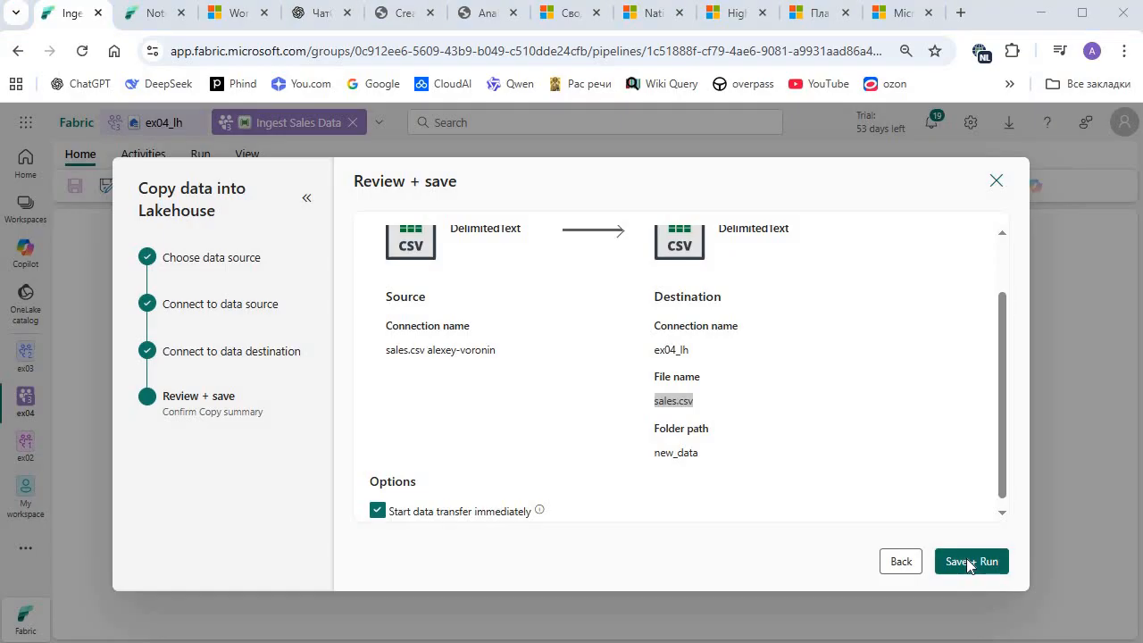
{"action": "left_click", "coordinate": [972, 562]}
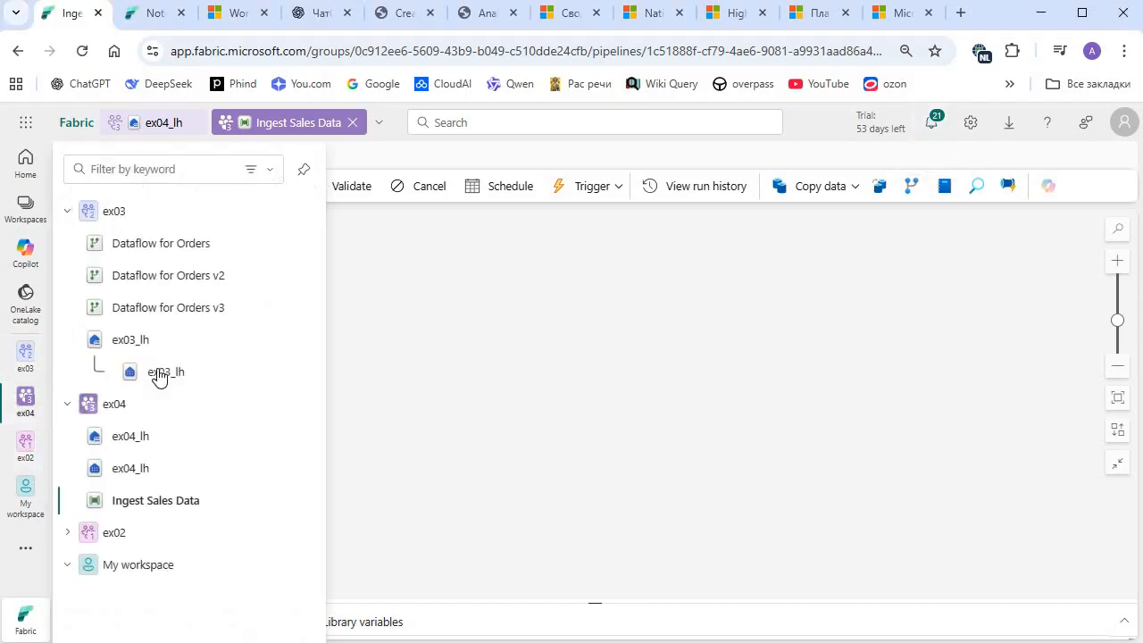
{"action": "left_click", "coordinate": [177, 365]}
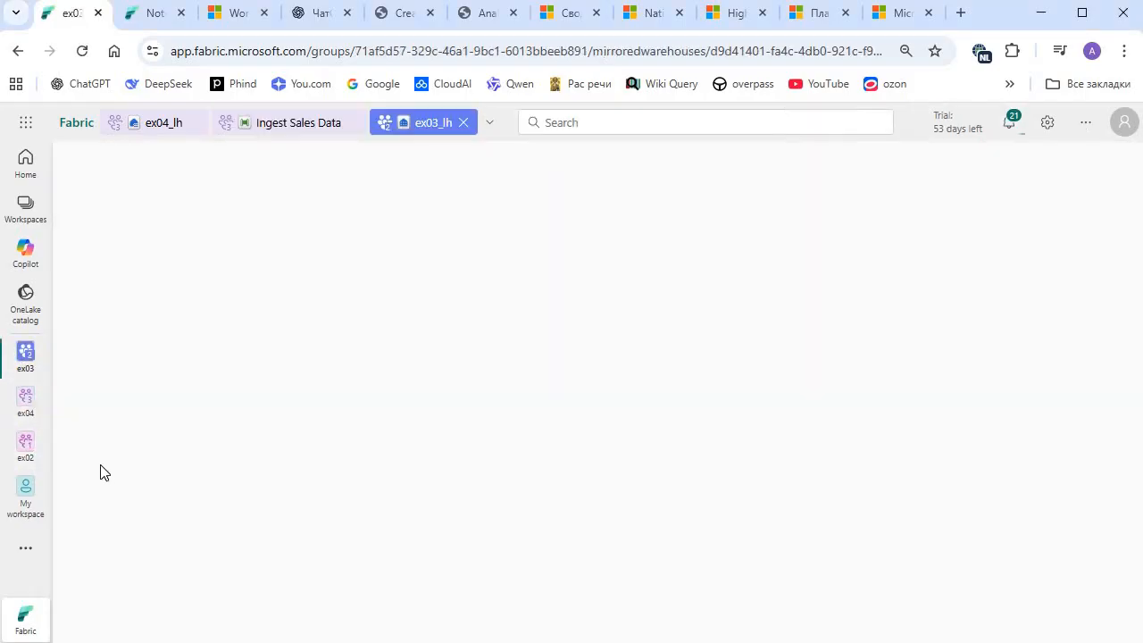
{"action": "left_click", "coordinate": [28, 400]}
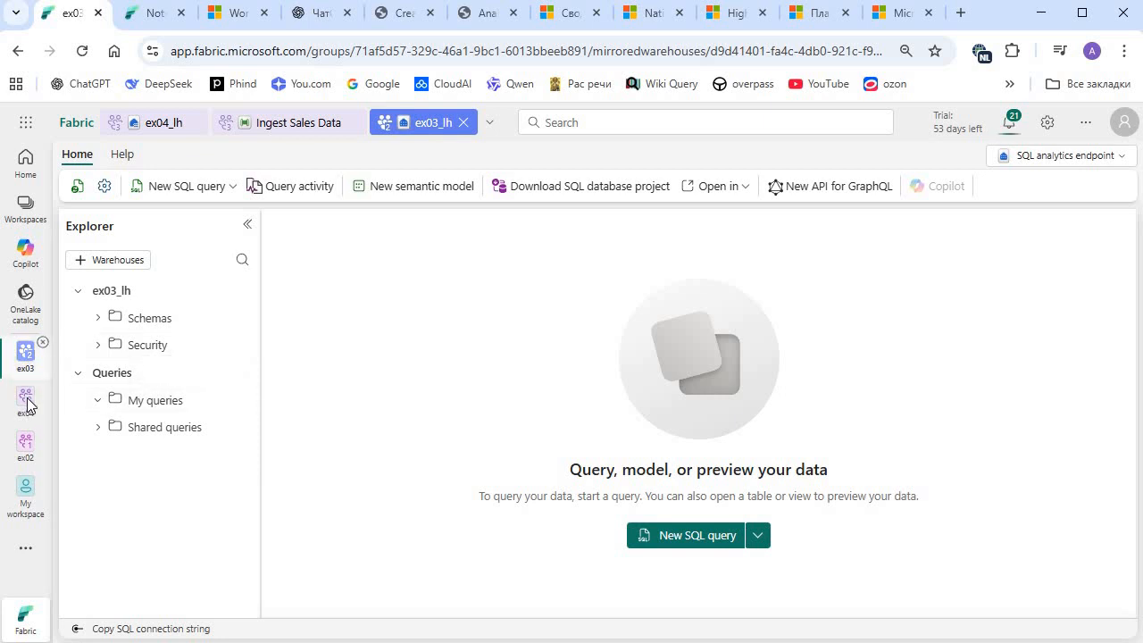
{"action": "left_click", "coordinate": [114, 339]}
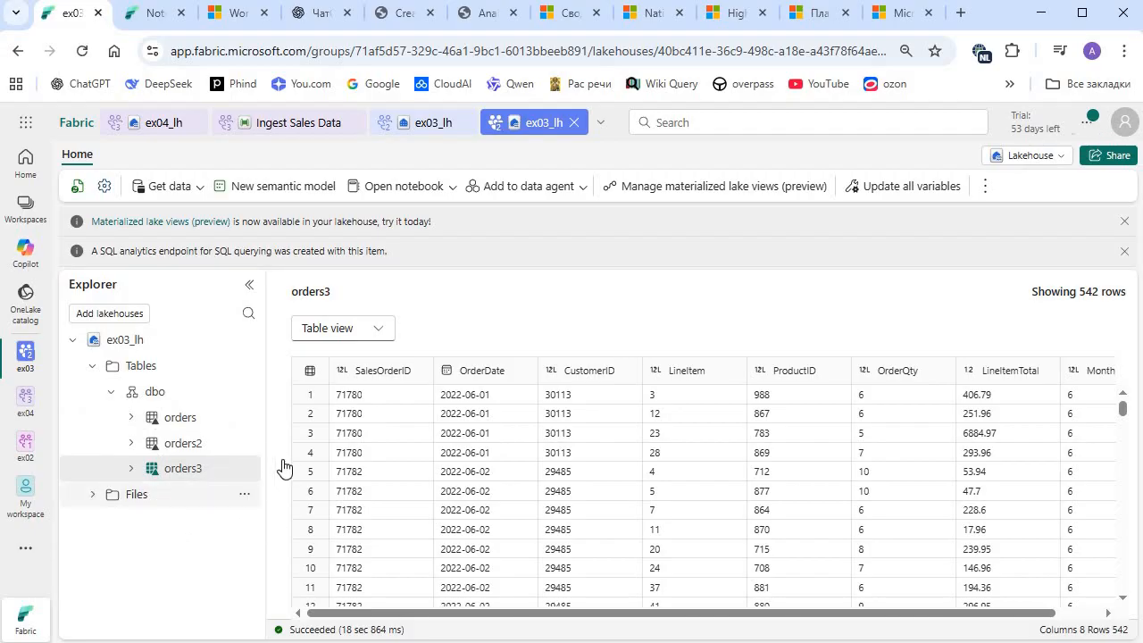
{"action": "left_click", "coordinate": [243, 494]}
{"action": "left_click", "coordinate": [93, 497]}
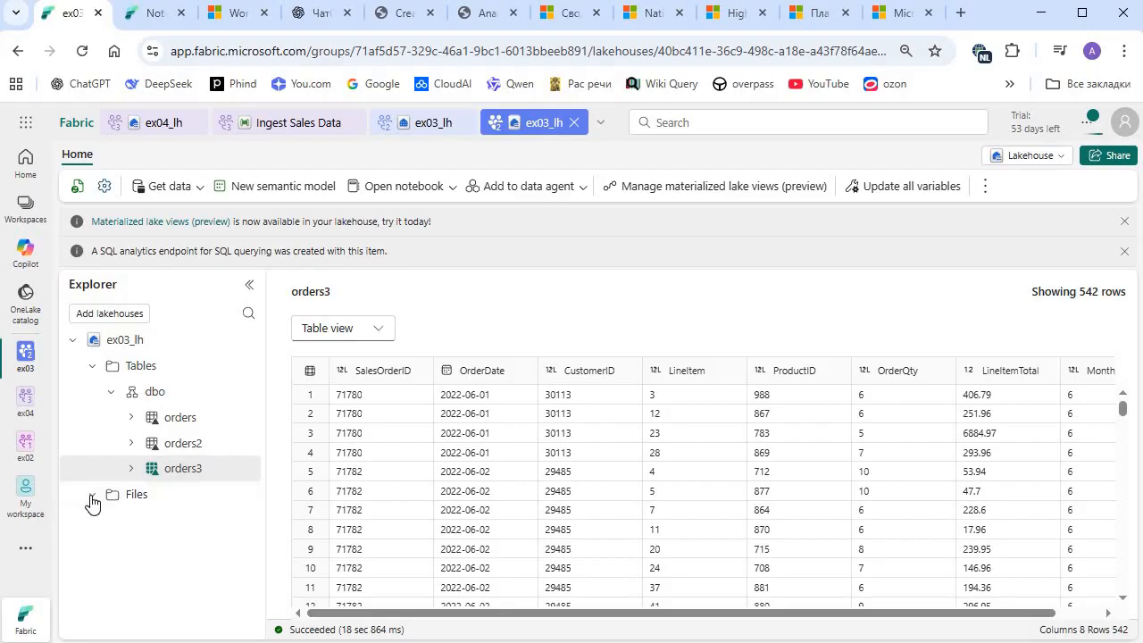
Open the ex04_lh lakehouse from the ex04 workspace and display the contents of the new_data folder under Files.
{"action": "left_click", "coordinate": [31, 413]}
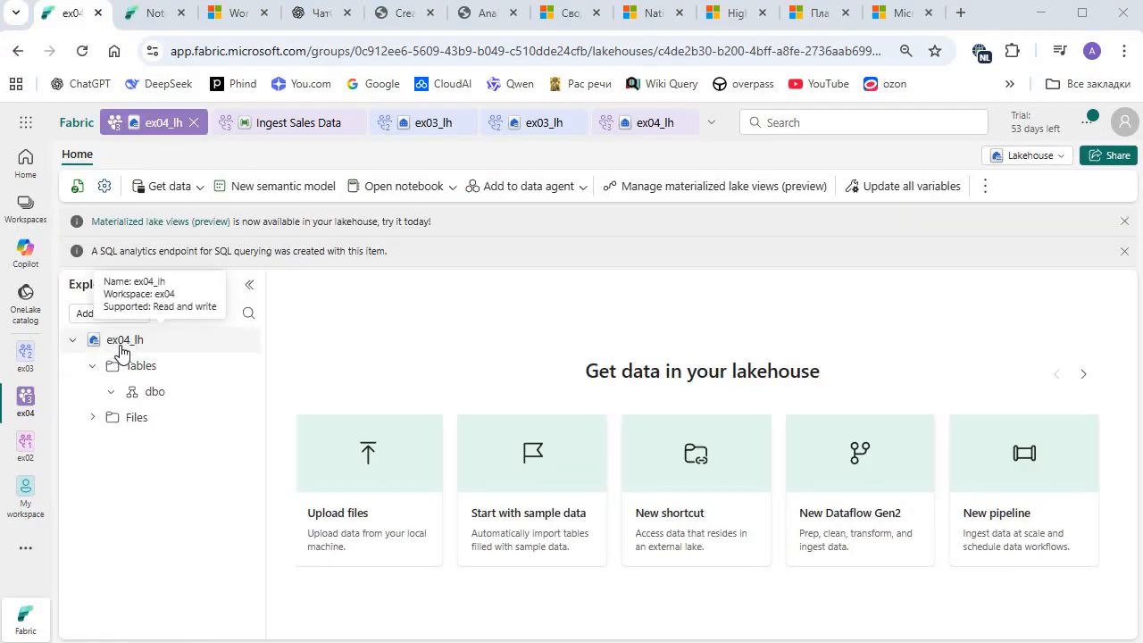
{"action": "left_click", "coordinate": [94, 418]}
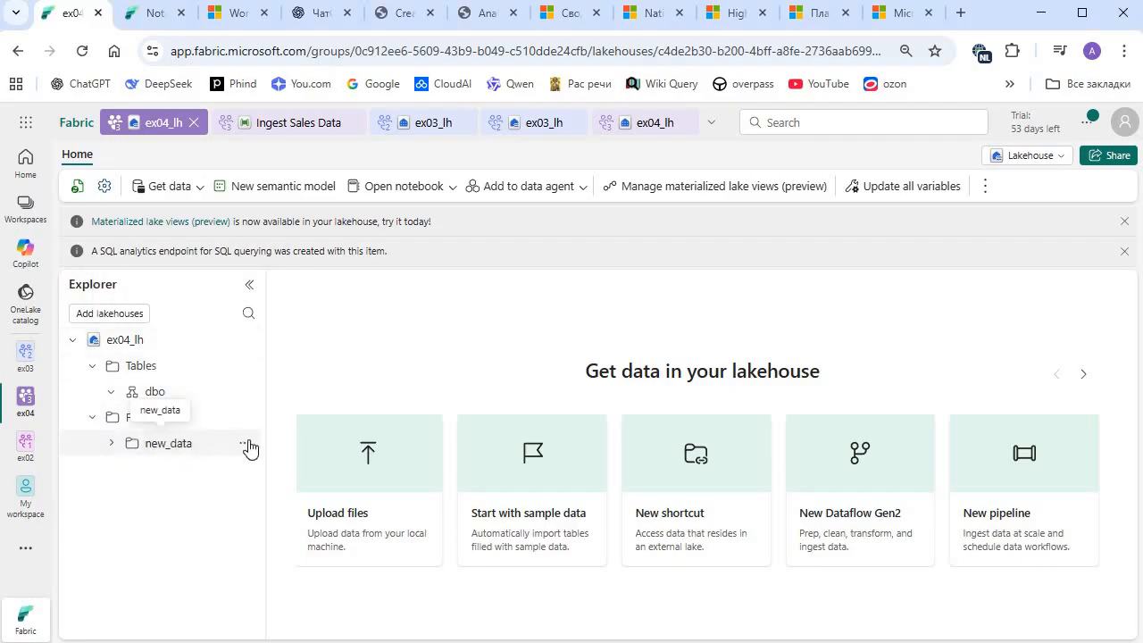
{"action": "left_click", "coordinate": [125, 444]}
{"action": "left_click", "coordinate": [244, 443]}
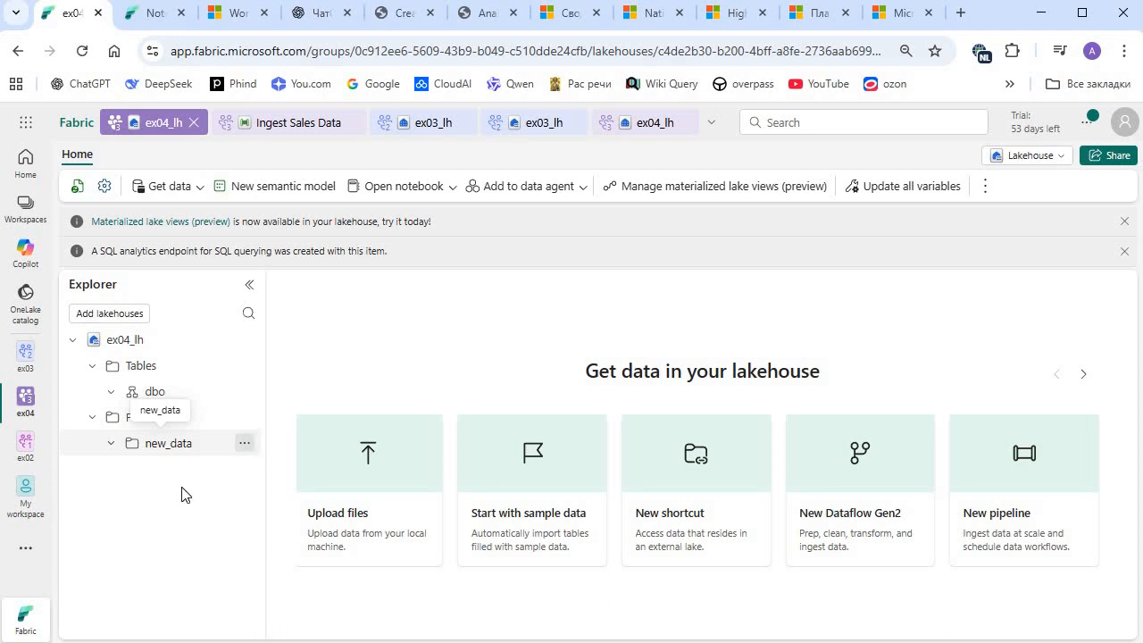
{"action": "left_click", "coordinate": [115, 448]}
{"action": "left_click", "coordinate": [148, 450]}
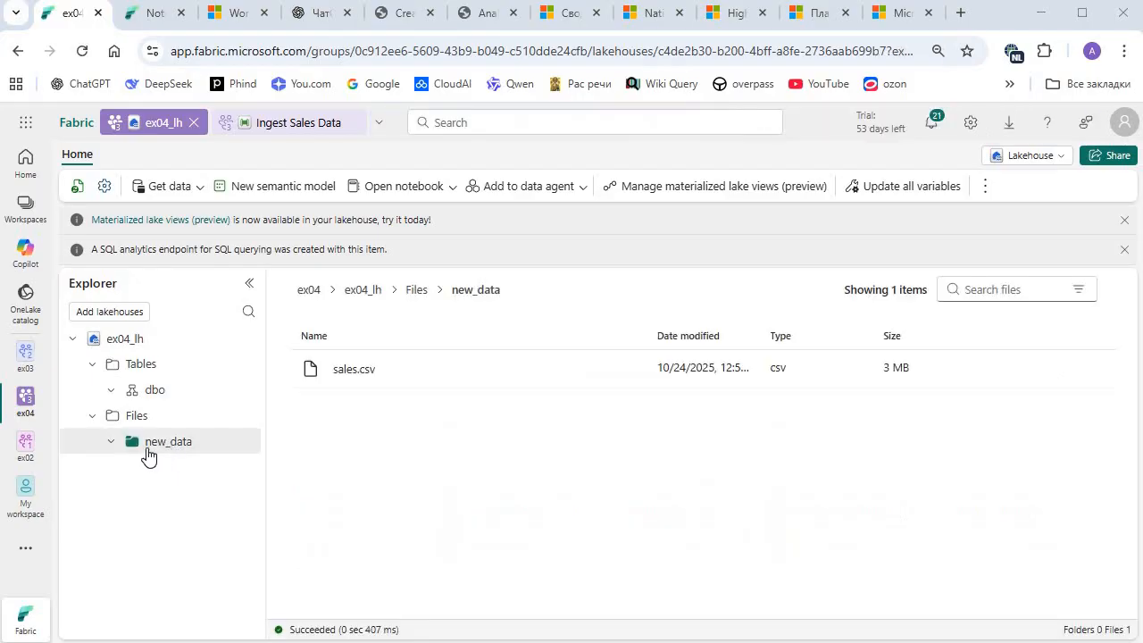
Preview sales.csv from the new_data folder and browse back through the lakehouse's Files folder.
{"action": "left_click", "coordinate": [354, 369]}
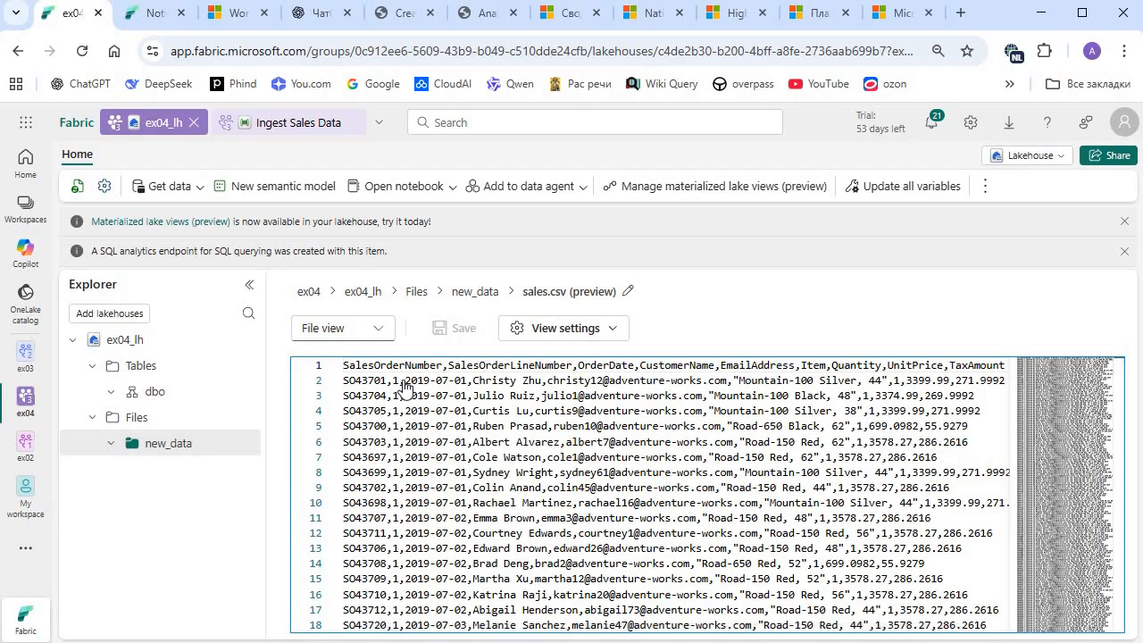
{"action": "left_click", "coordinate": [414, 293]}
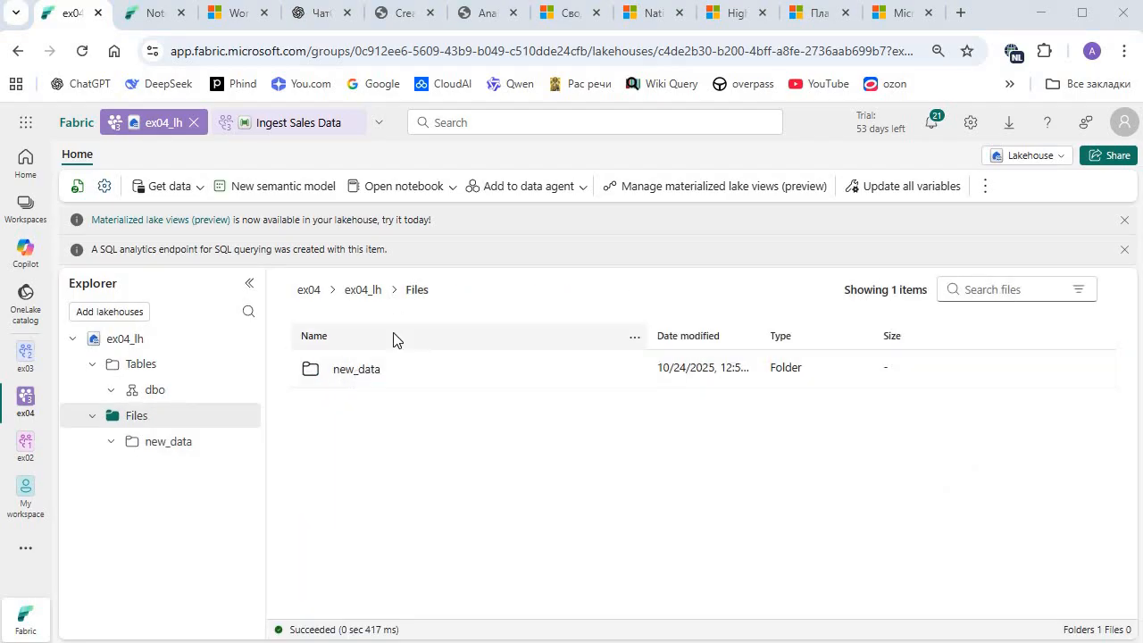
{"action": "left_click", "coordinate": [357, 375]}
{"action": "left_click", "coordinate": [354, 369]}
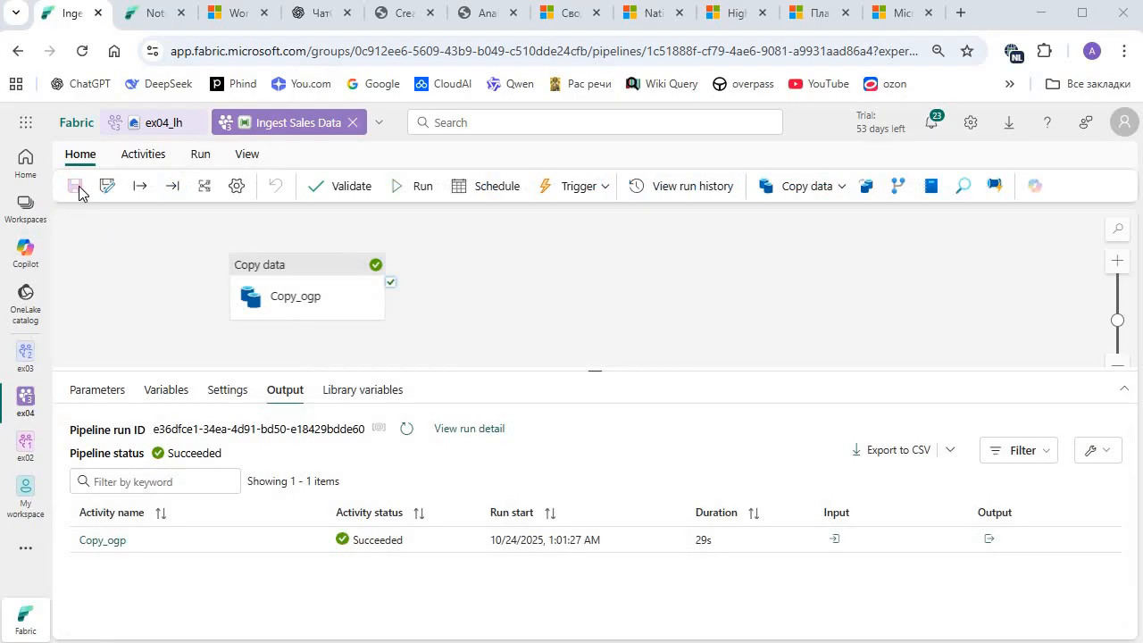
Inspect the Copy data activity in the Ingest Sales Data pipeline and run the pipeline again.
{"action": "left_click", "coordinate": [282, 263]}
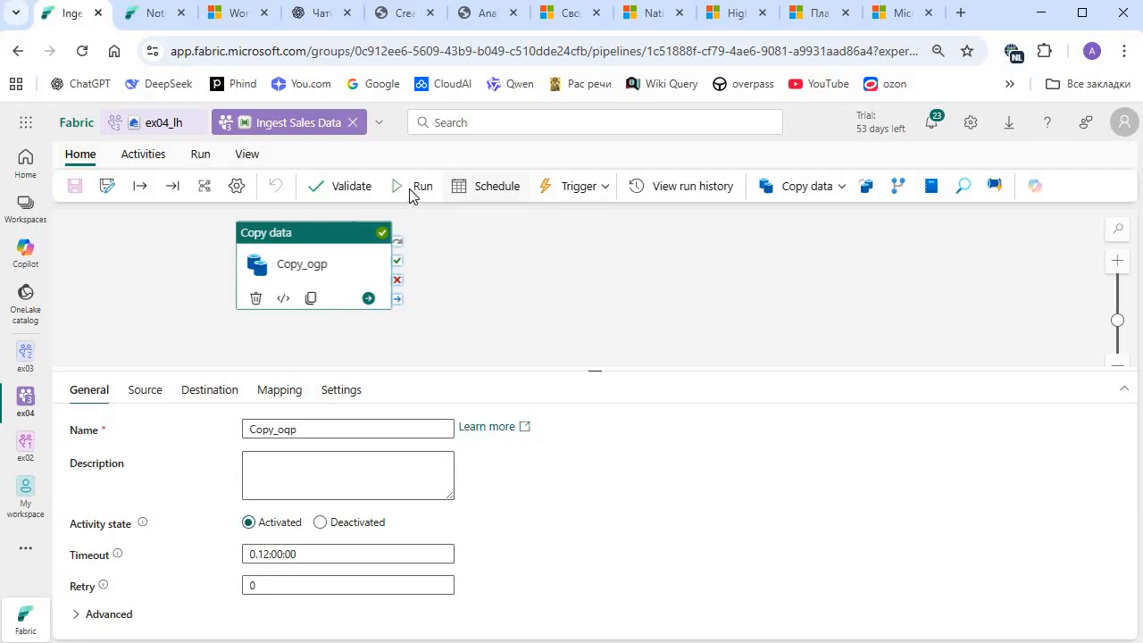
{"action": "key", "text": "shift+Return"}
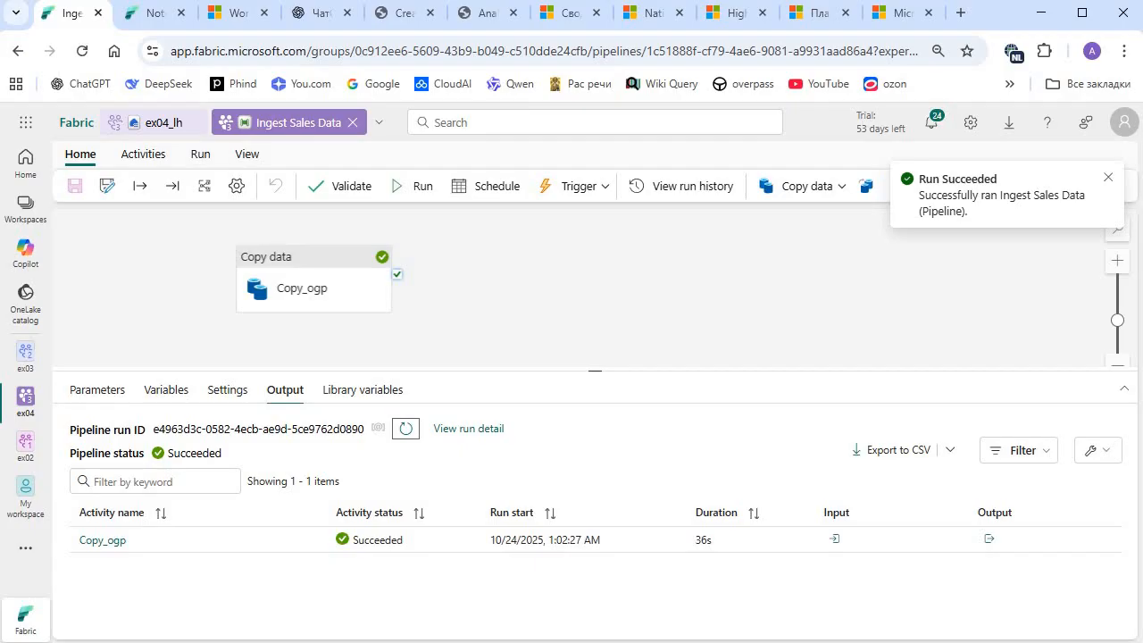
Create a new notebook from the ex04_lh lakehouse and add table_name = "sales" to its first cell.
{"action": "left_click", "coordinate": [169, 132]}
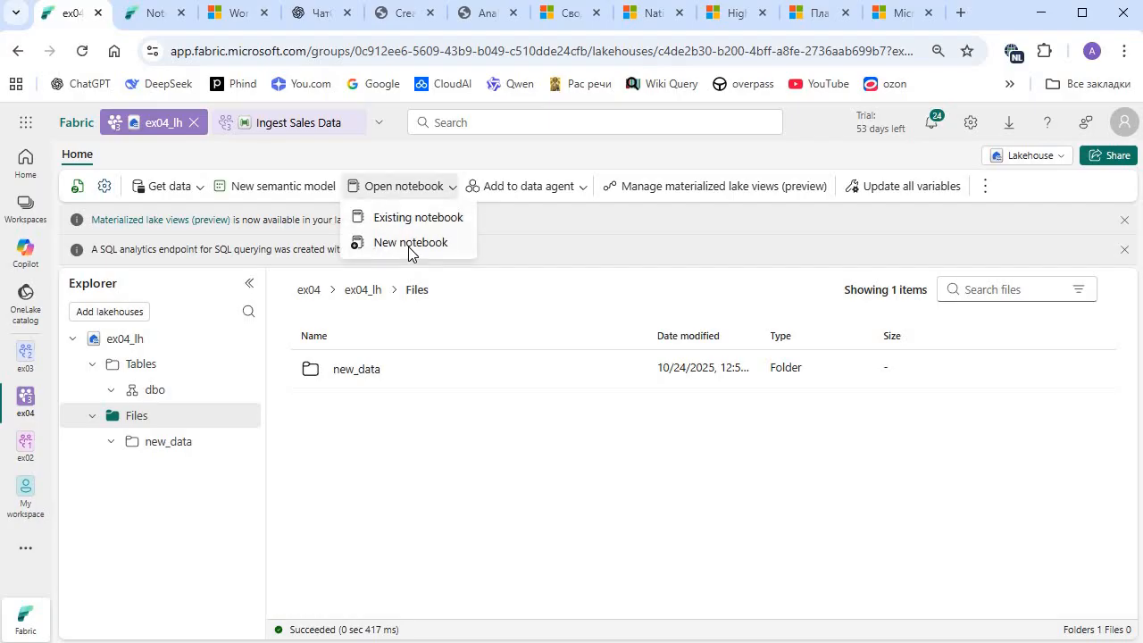
{"action": "left_click", "coordinate": [411, 243]}
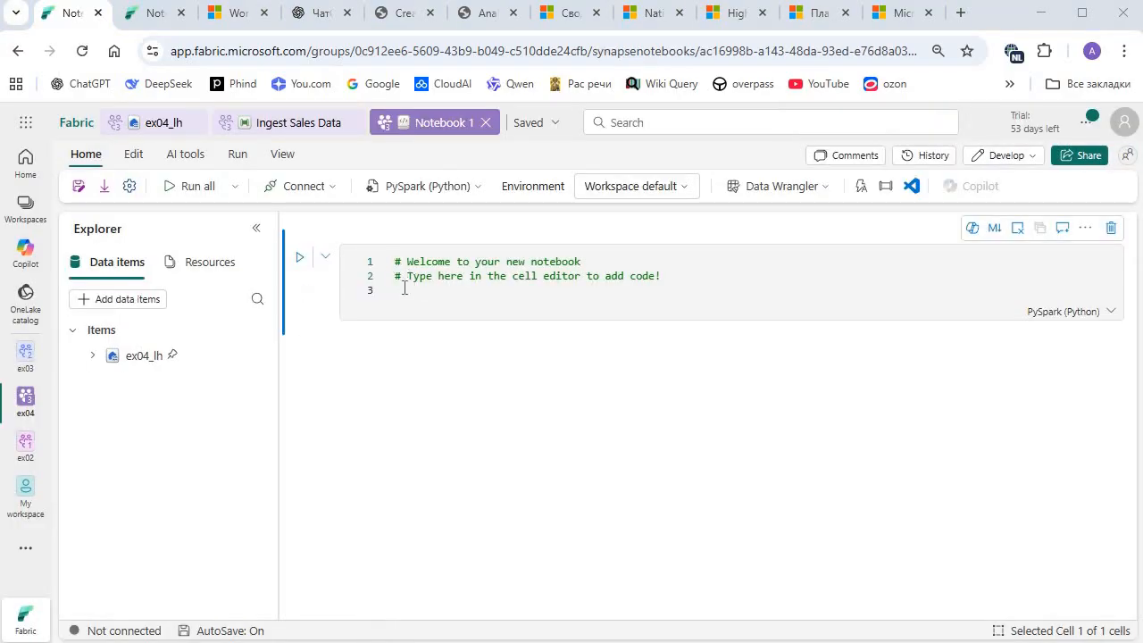
{"action": "left_click", "coordinate": [404, 288]}
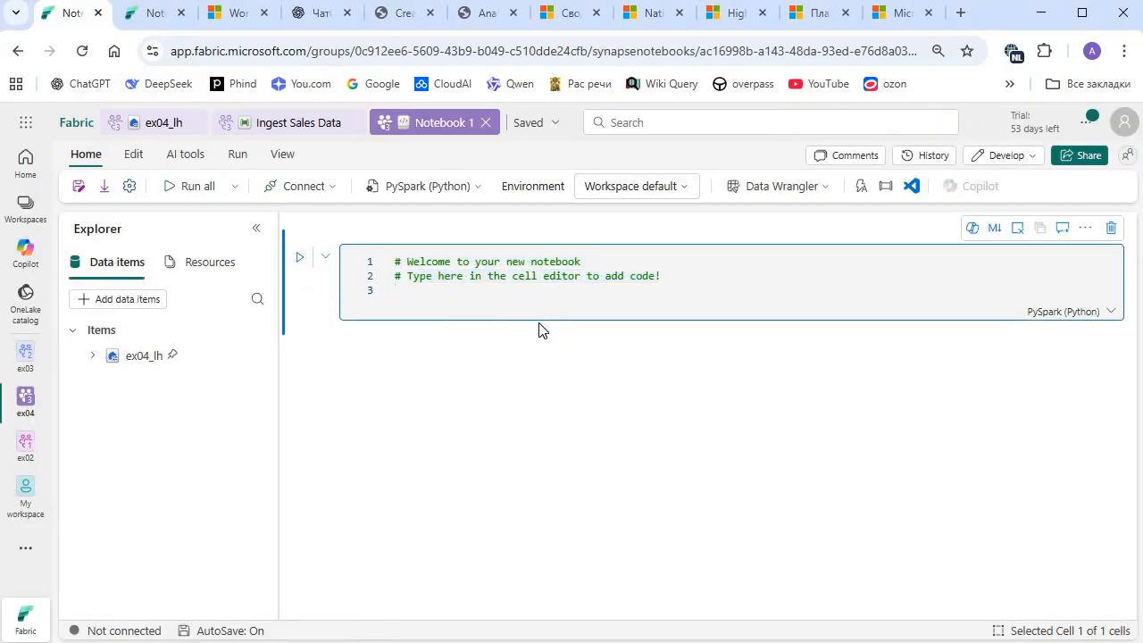
{"action": "key", "text": "ctrl+v"}
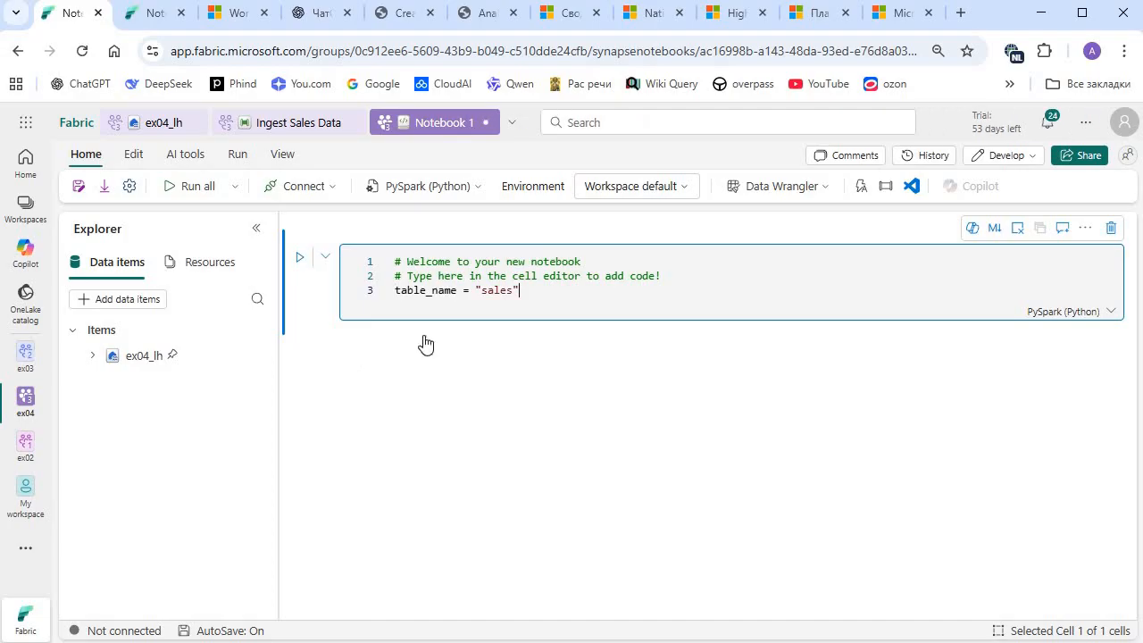
Add a second code cell to the notebook and mark the first cell as the parameter cell.
{"action": "left_click", "coordinate": [370, 337]}
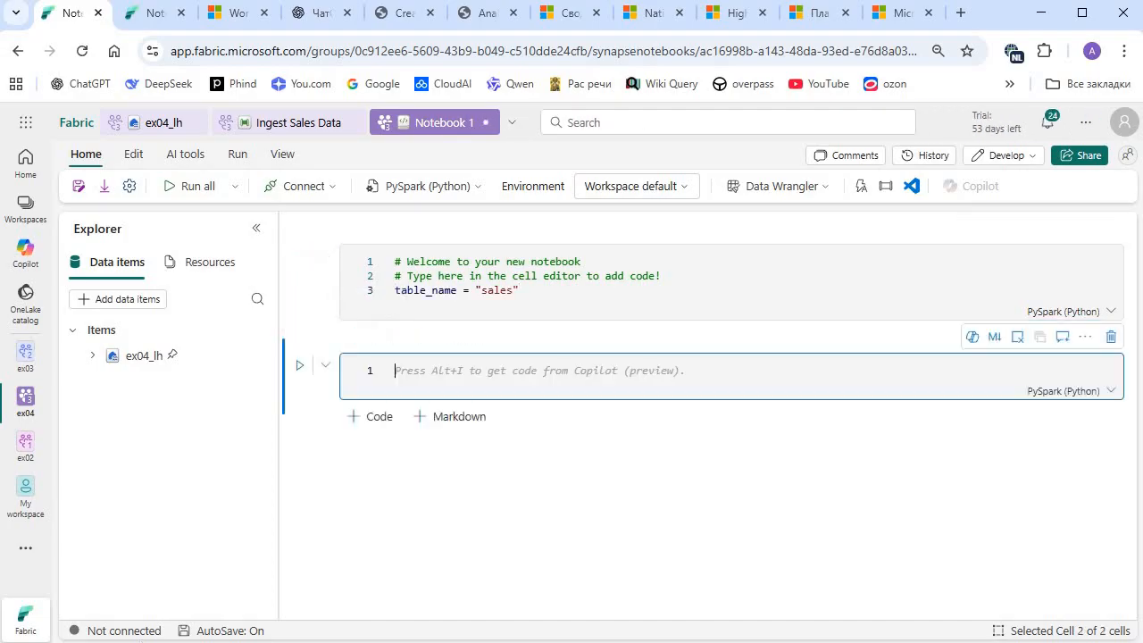
{"action": "left_click", "coordinate": [1085, 228]}
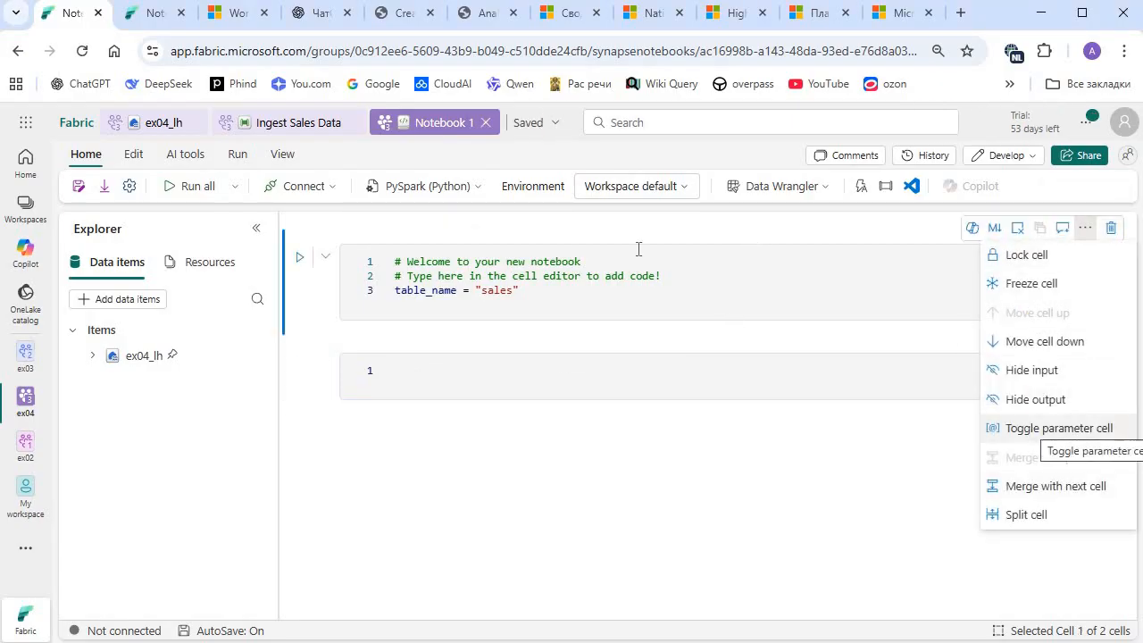
{"action": "left_click", "coordinate": [1034, 432]}
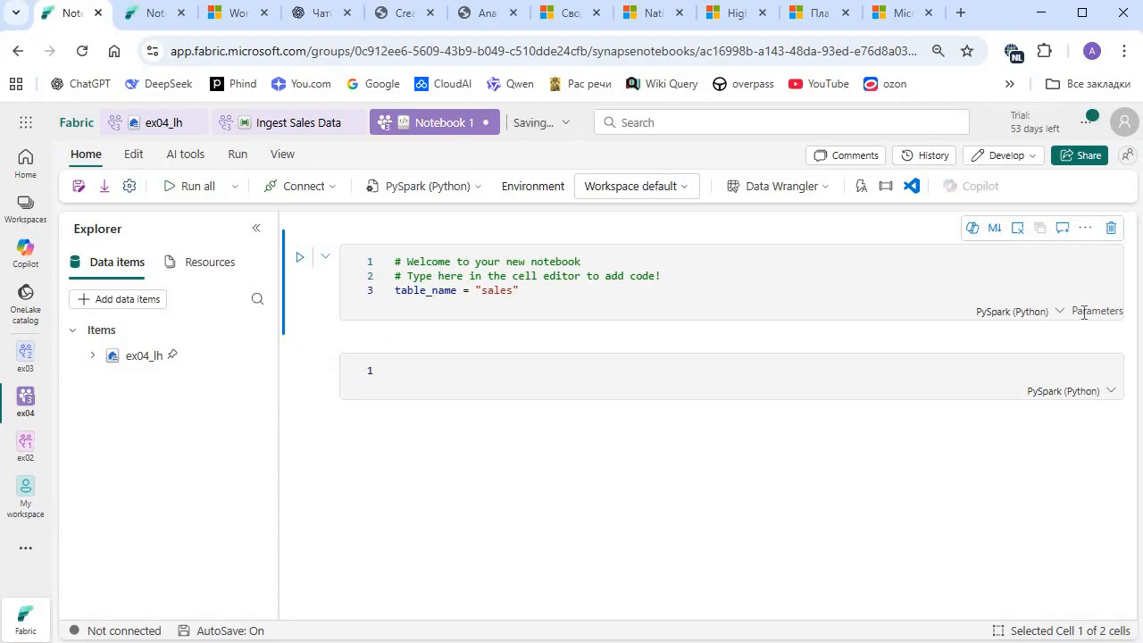
{"action": "left_click_drag", "start_coordinate": [1083, 312], "coordinate": [1101, 312]}
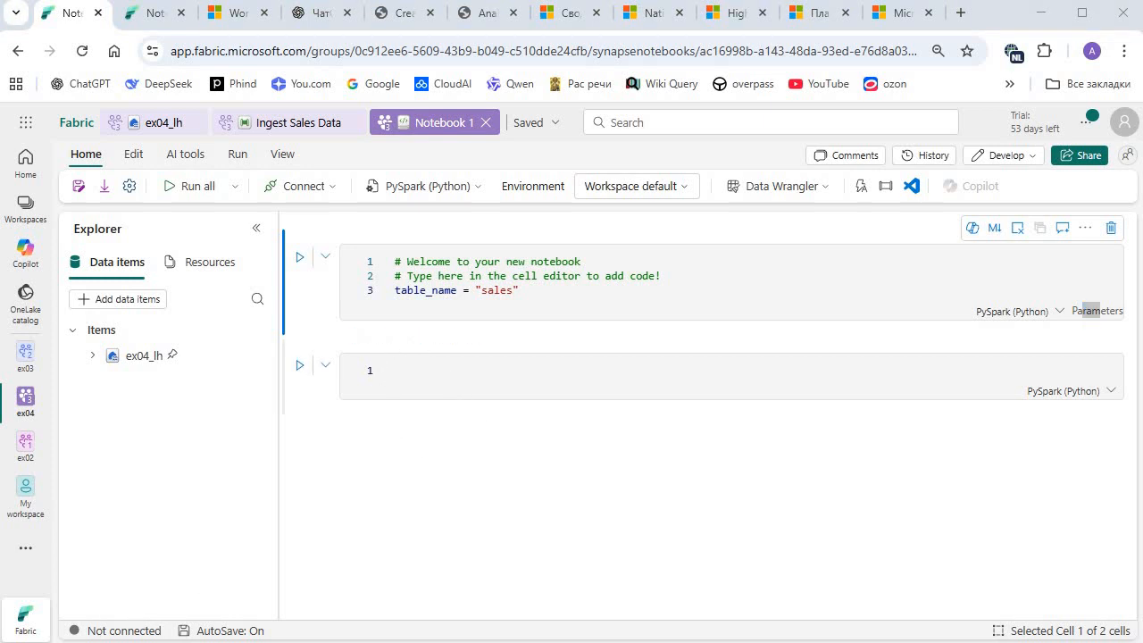
Fill the second cell with PySpark code that reads Files/new_data/*.csv, derives Year, Month, FirstName and LastName, and appends the reordered columns to Delta table table_name.
{"action": "left_click", "coordinate": [451, 378]}
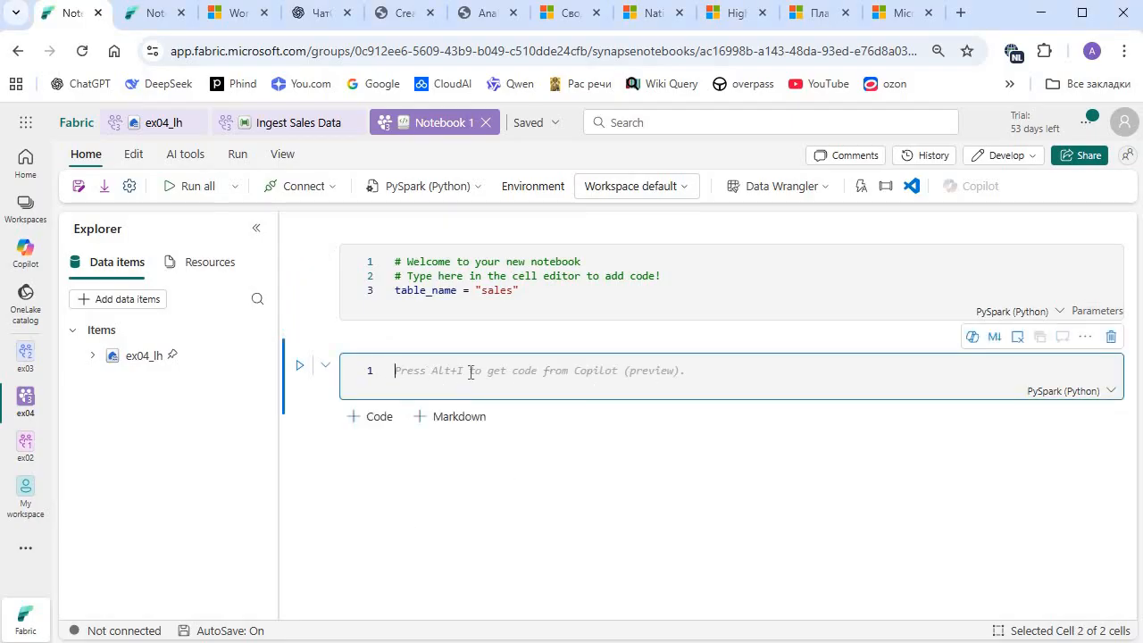
{"action": "key", "text": "ctrl+v"}
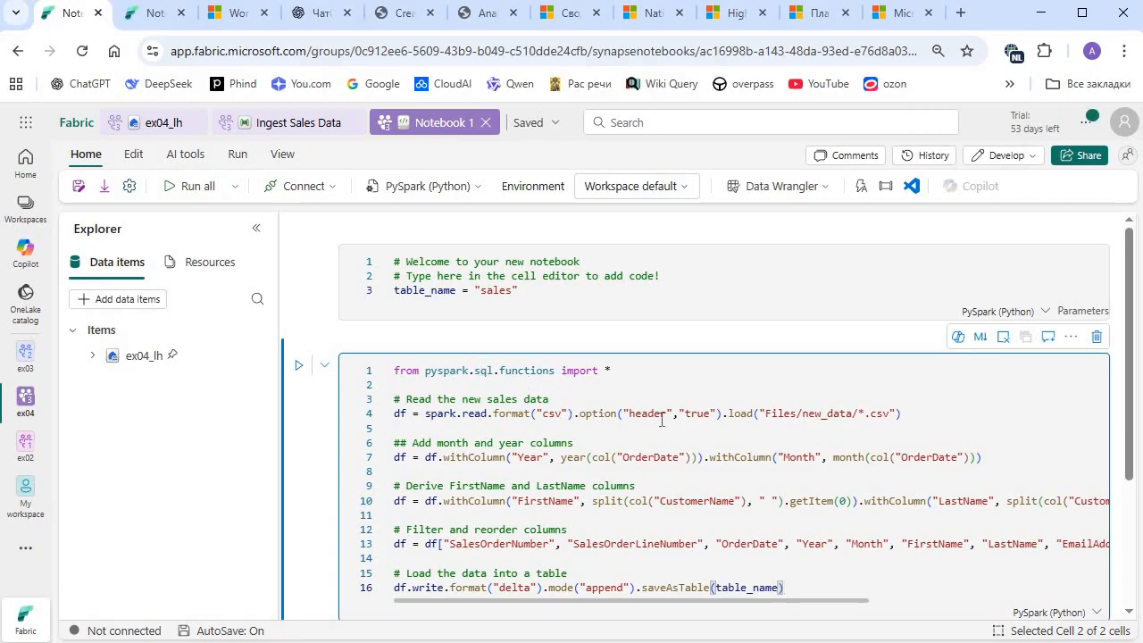
Examine the code lines that load the CSV files with a header and add the Year and Month columns.
{"action": "left_click_drag", "start_coordinate": [419, 414], "coordinate": [901, 413]}
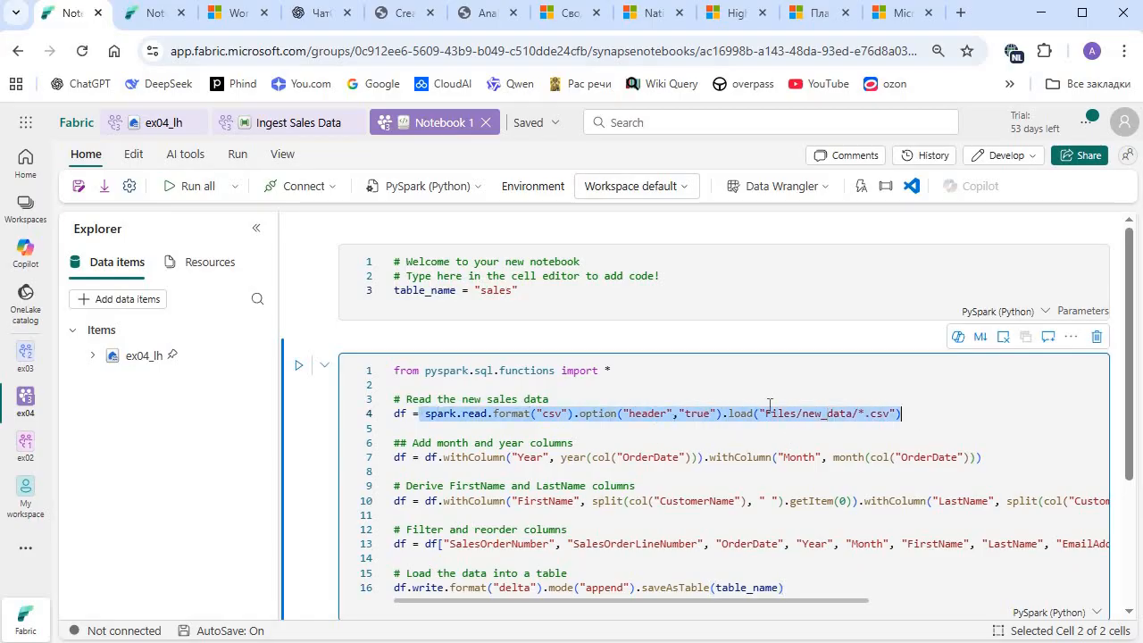
{"action": "left_click", "coordinate": [865, 414]}
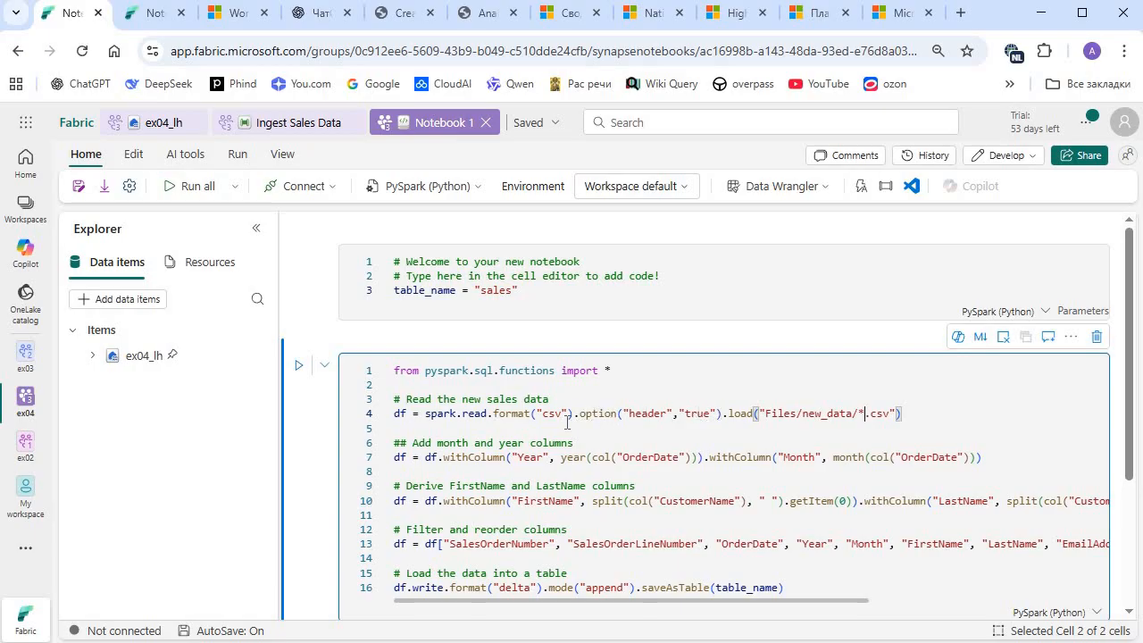
{"action": "left_click_drag", "start_coordinate": [573, 414], "coordinate": [711, 413]}
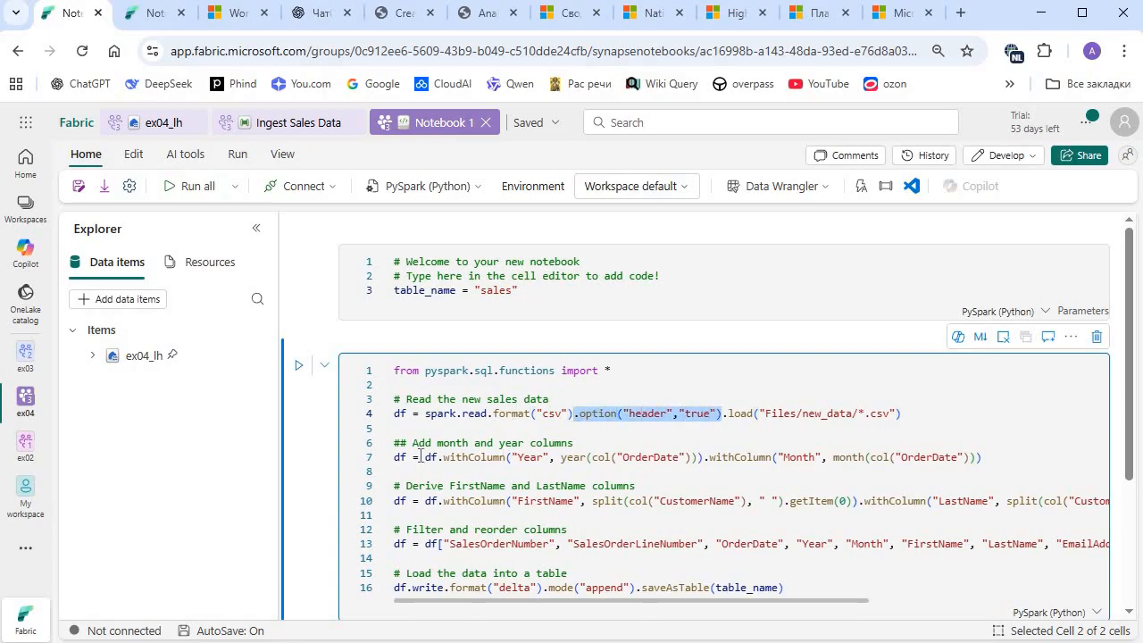
{"action": "left_click", "coordinate": [504, 457]}
{"action": "left_click", "coordinate": [419, 457]}
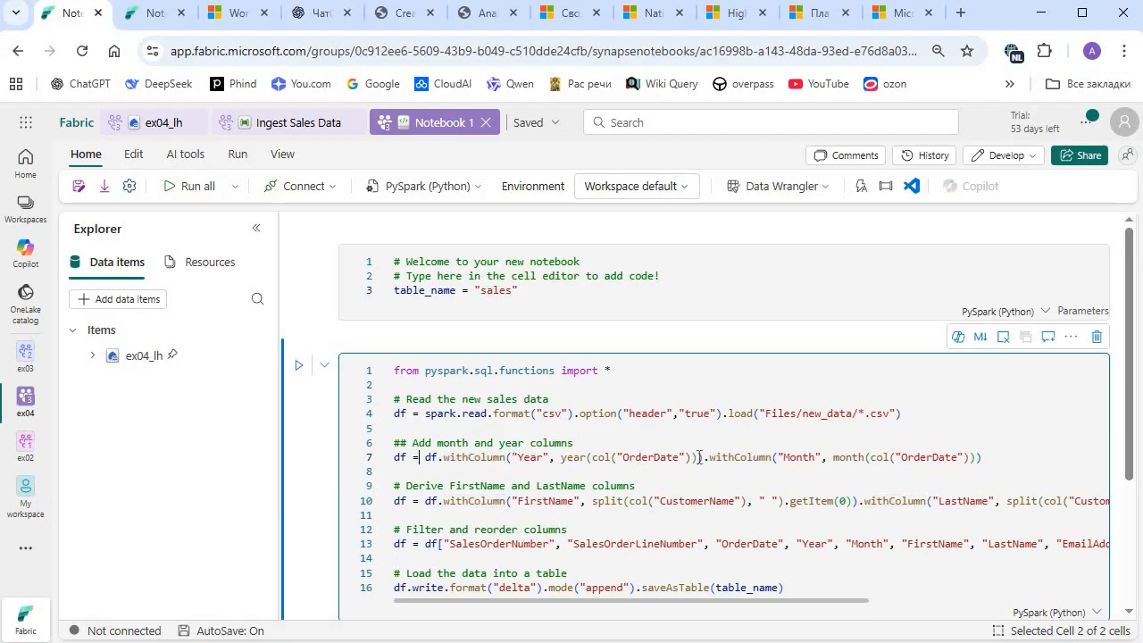
{"action": "left_click_drag", "start_coordinate": [499, 457], "coordinate": [1013, 457]}
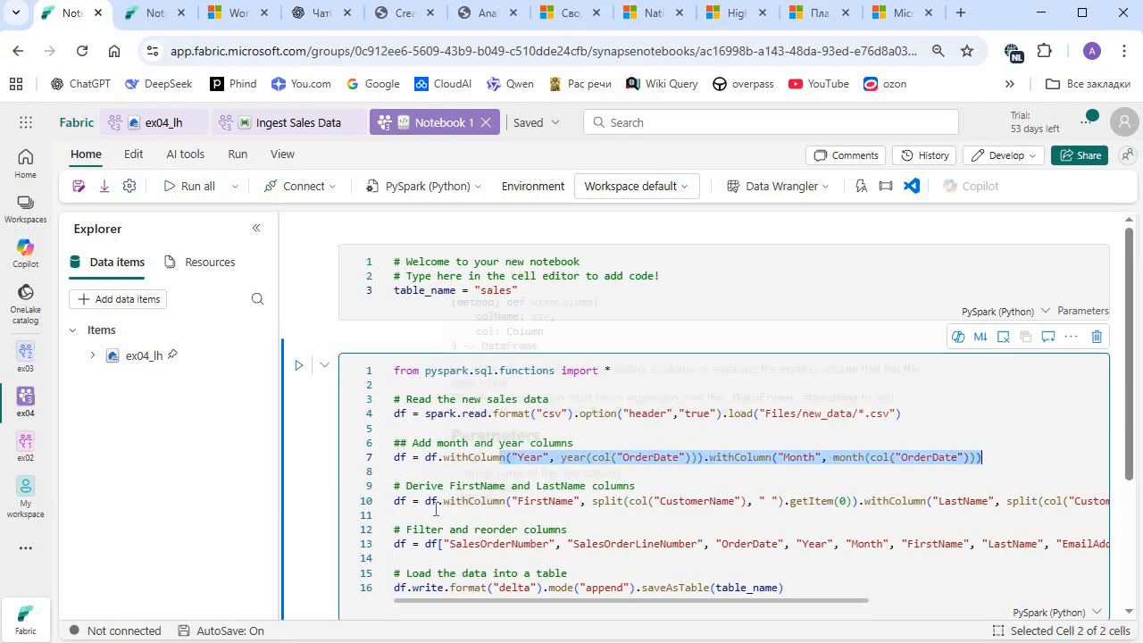
Examine the code that splits CustomerName into FirstName and LastName, the full reordered column list, and the table write.
{"action": "left_click", "coordinate": [507, 501]}
{"action": "left_click", "coordinate": [649, 501]}
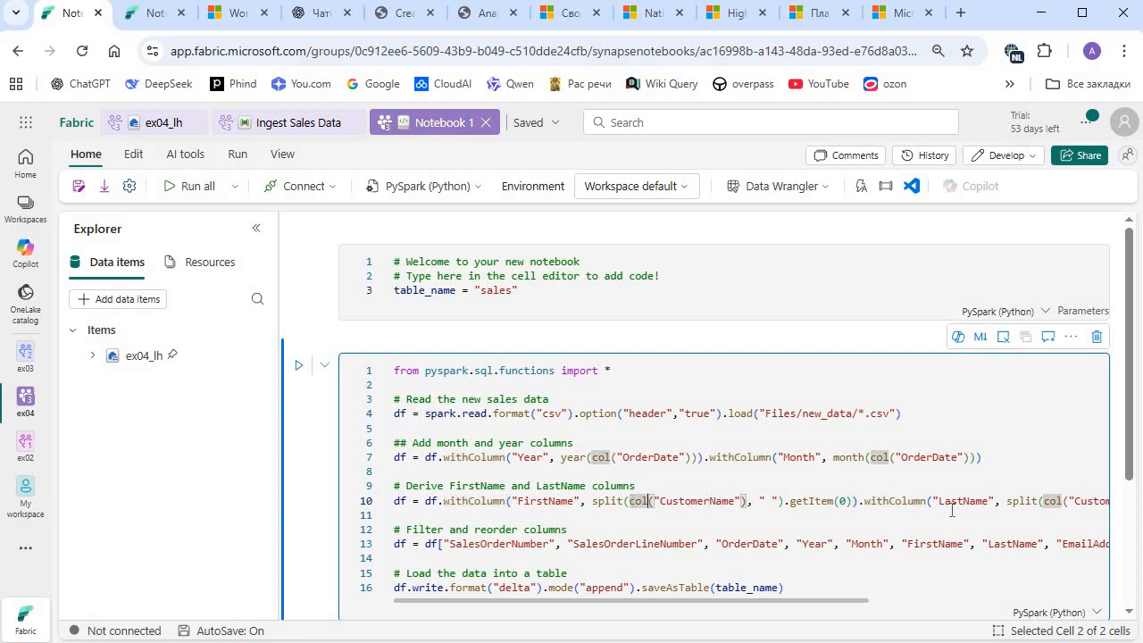
{"action": "left_click_drag", "start_coordinate": [394, 501], "coordinate": [1006, 501]}
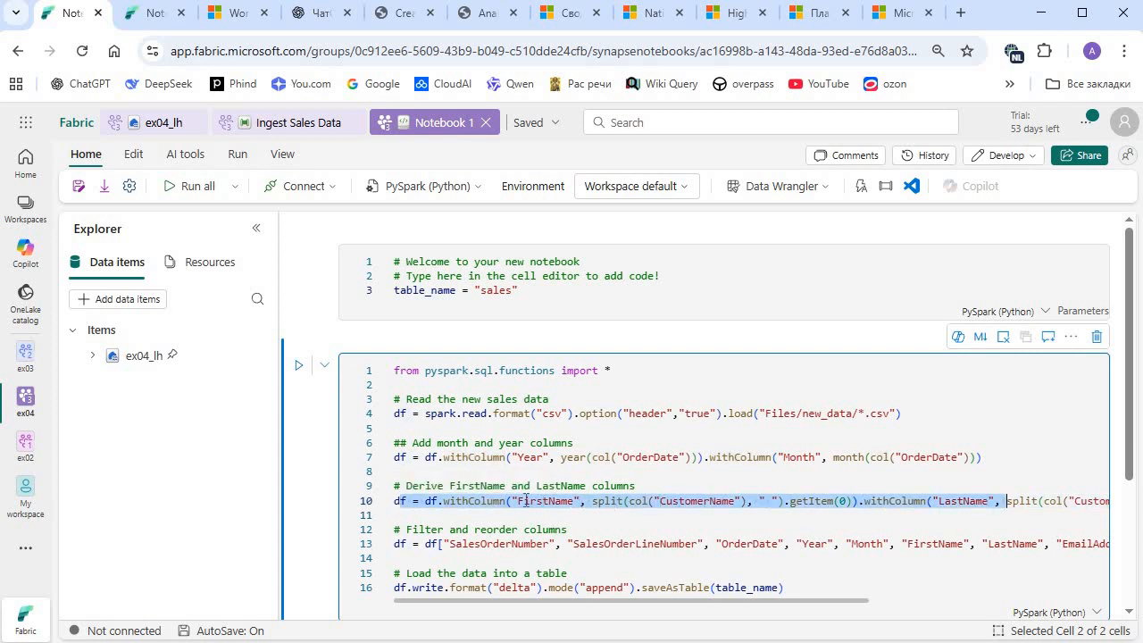
{"action": "left_click", "coordinate": [540, 501]}
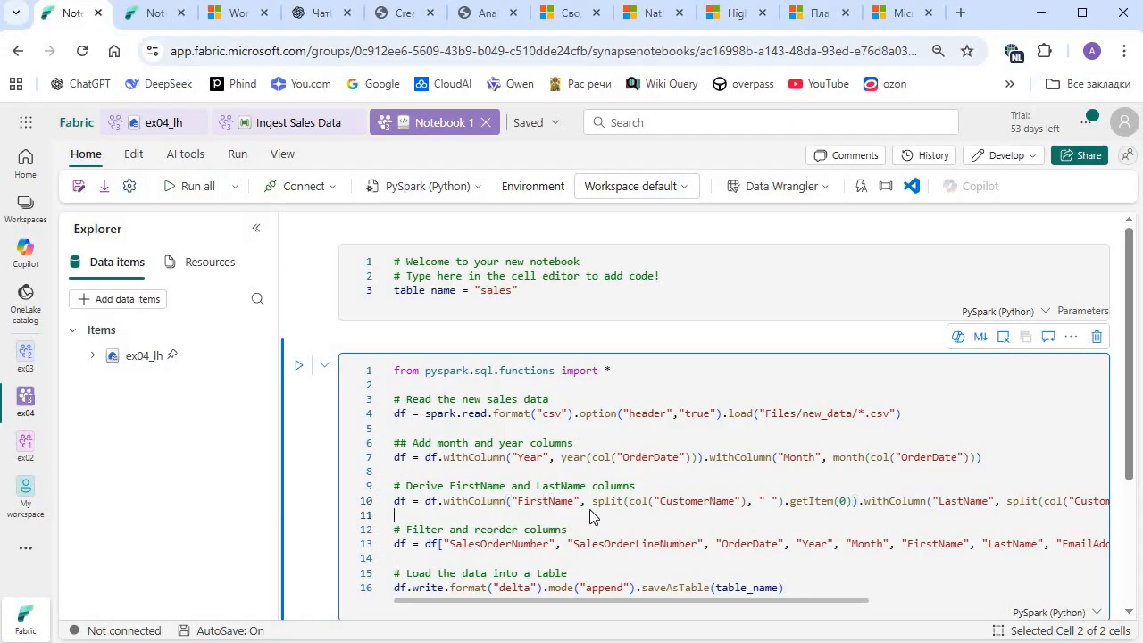
{"action": "scroll", "coordinate": [799, 541], "scroll_direction": "down", "scroll_amount": 1}
{"action": "scroll", "coordinate": [882, 541], "scroll_direction": "right", "scroll_amount": 3}
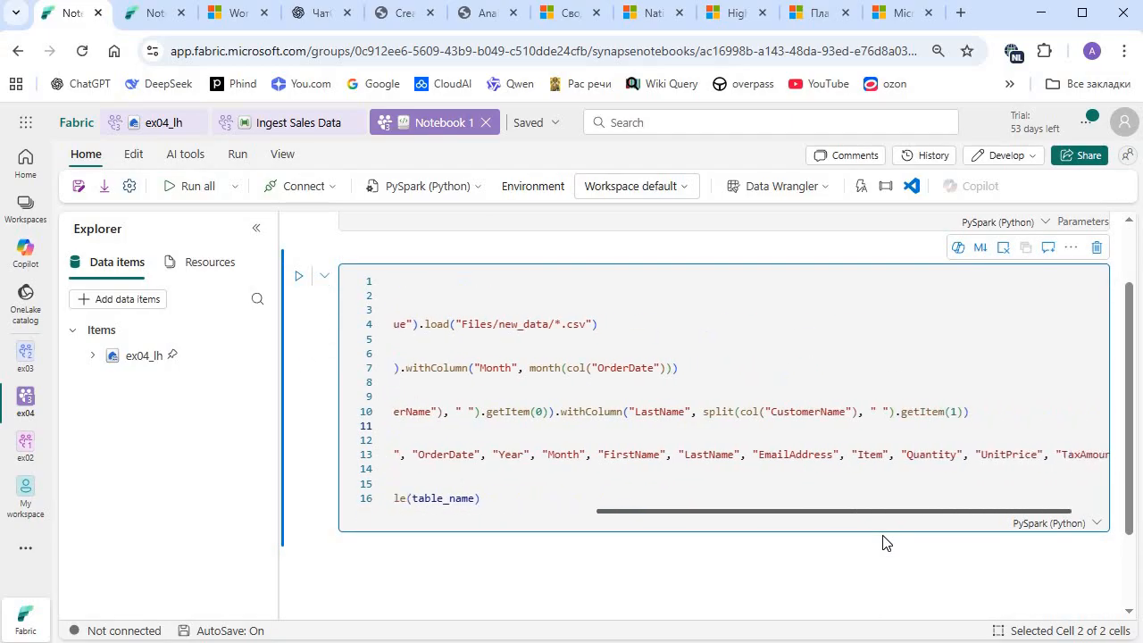
{"action": "scroll", "coordinate": [883, 541], "scroll_direction": "right", "scroll_amount": 1}
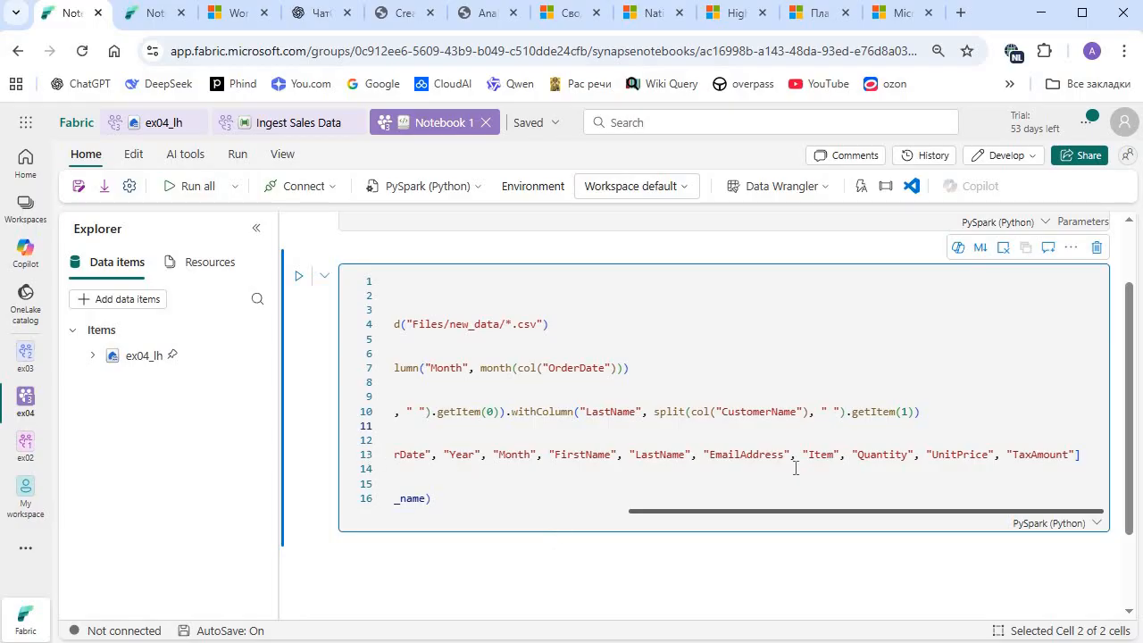
{"action": "scroll", "coordinate": [796, 467], "scroll_direction": "left", "scroll_amount": 10}
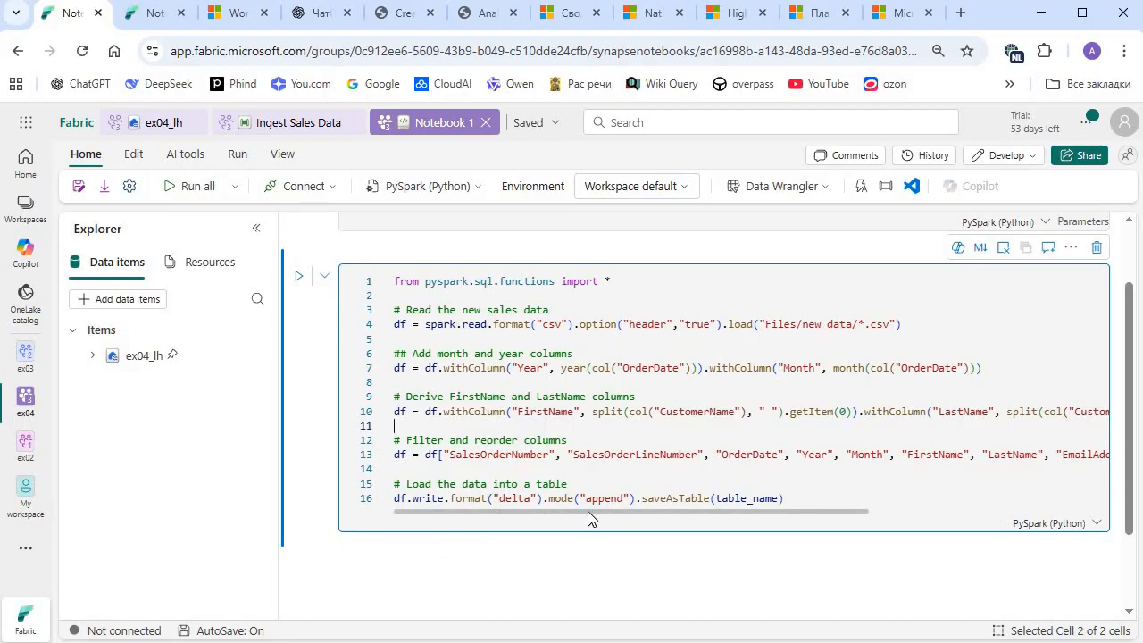
{"action": "scroll", "coordinate": [783, 519], "scroll_direction": "right", "scroll_amount": 3}
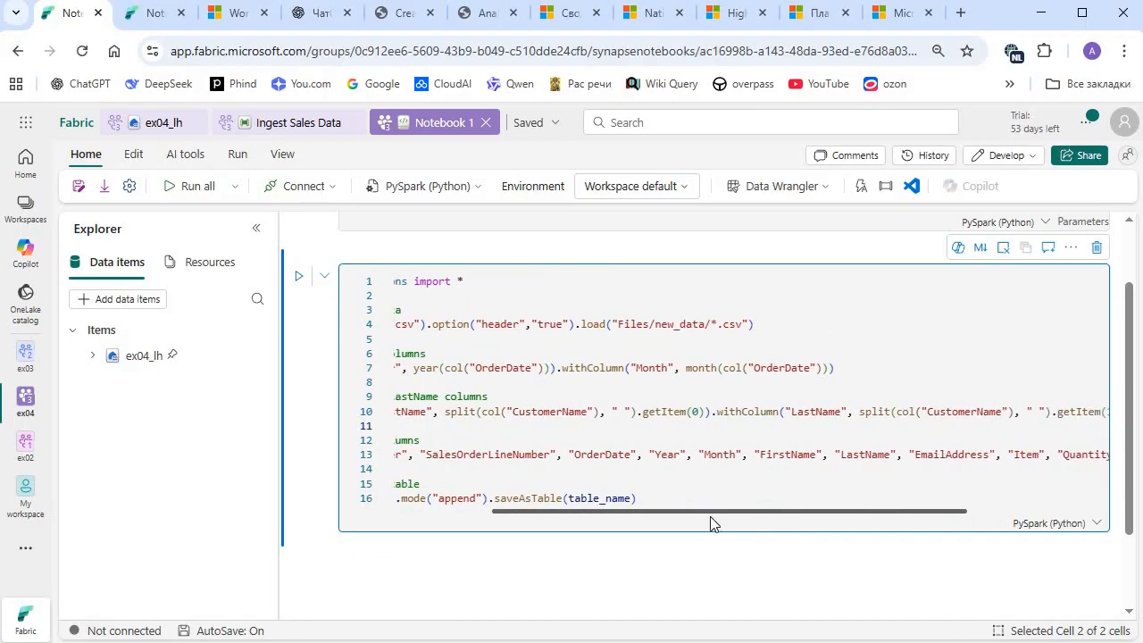
Run the table_name parameter cell and the PySpark cell that loads the CSV data into the sales table.
{"action": "scroll", "coordinate": [712, 523], "scroll_direction": "right", "scroll_amount": 4}
{"action": "scroll", "coordinate": [401, 524], "scroll_direction": "left", "scroll_amount": 6}
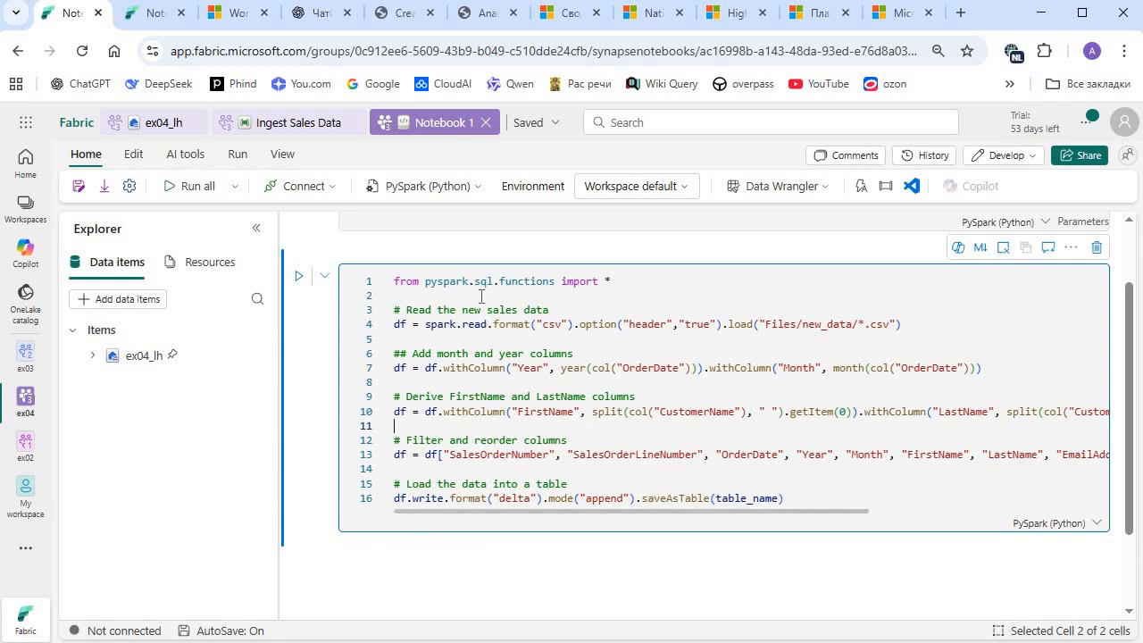
{"action": "scroll", "coordinate": [407, 291], "scroll_direction": "up", "scroll_amount": 1}
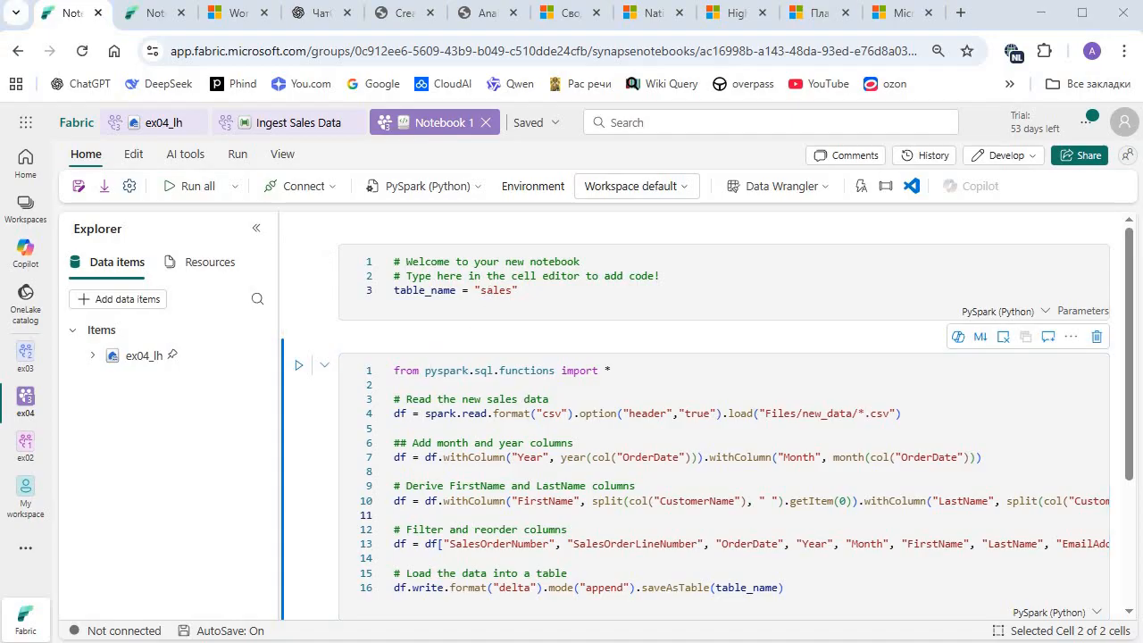
{"action": "left_click", "coordinate": [487, 293]}
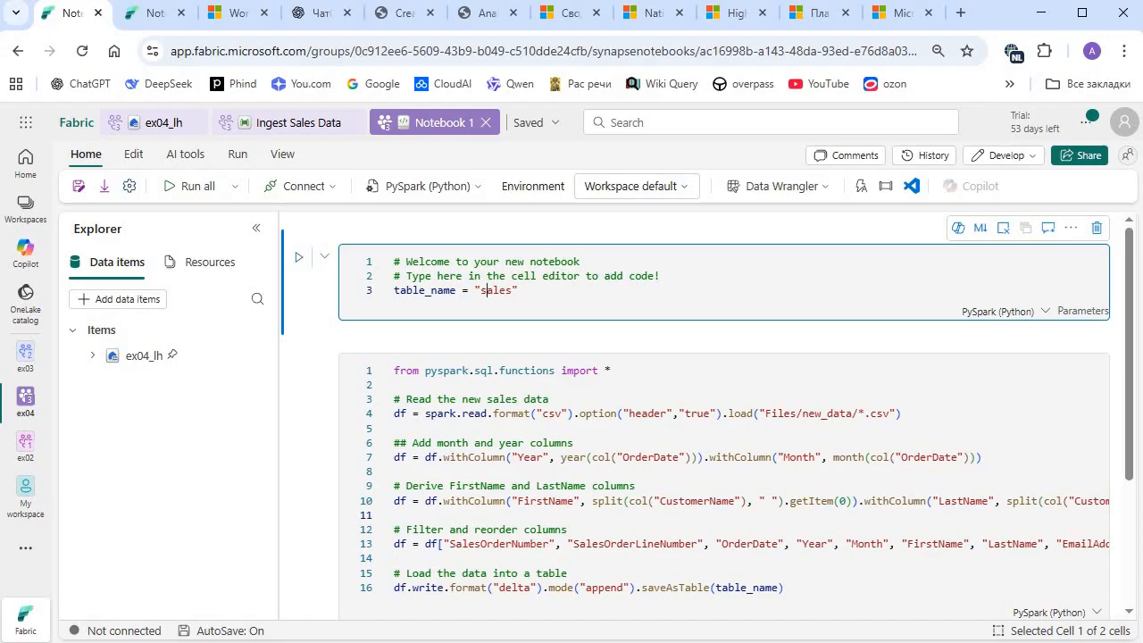
{"action": "key", "text": "ctrl+Return"}
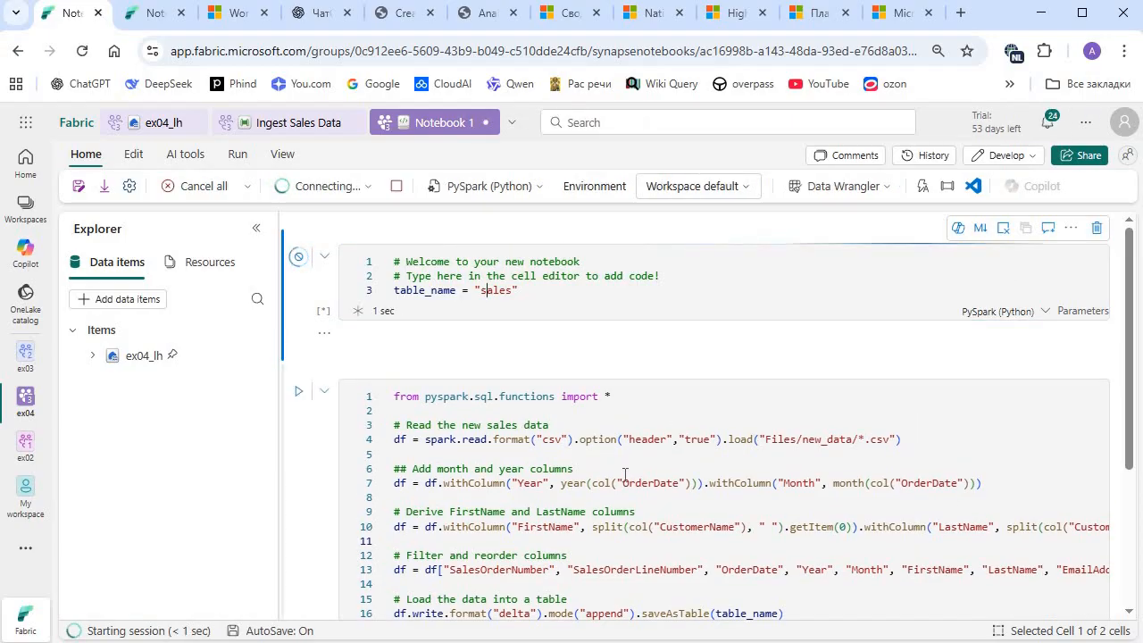
{"action": "left_click", "coordinate": [573, 469]}
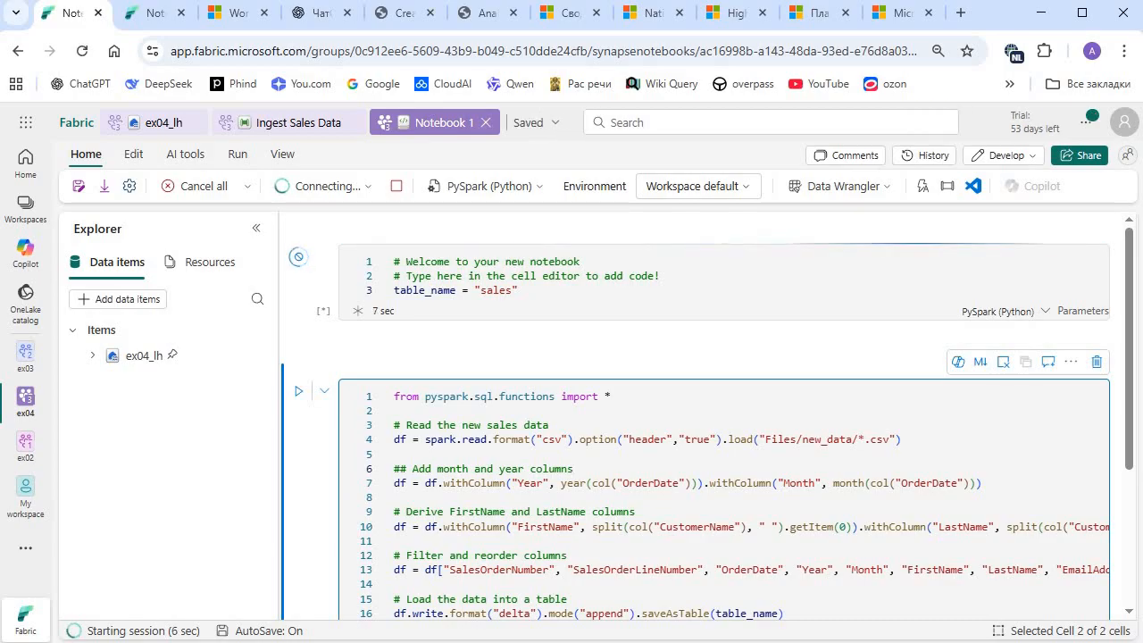
{"action": "key", "text": "ctrl+Return"}
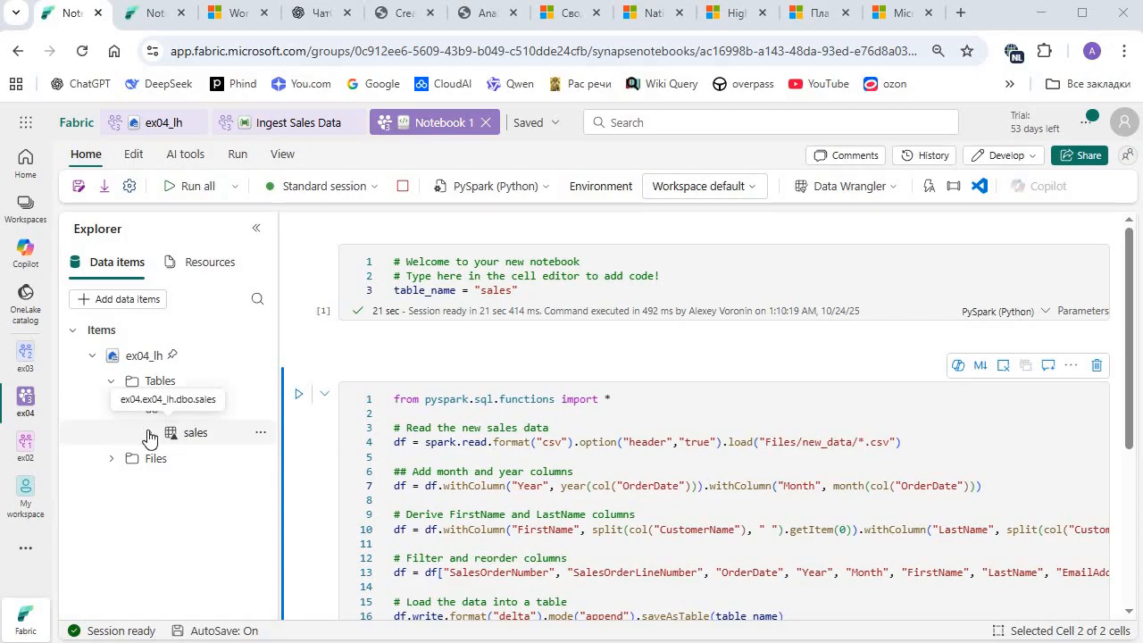
Expand and refresh the sales table under the lakehouse's dbo schema and examine its column list.
{"action": "left_click", "coordinate": [154, 439]}
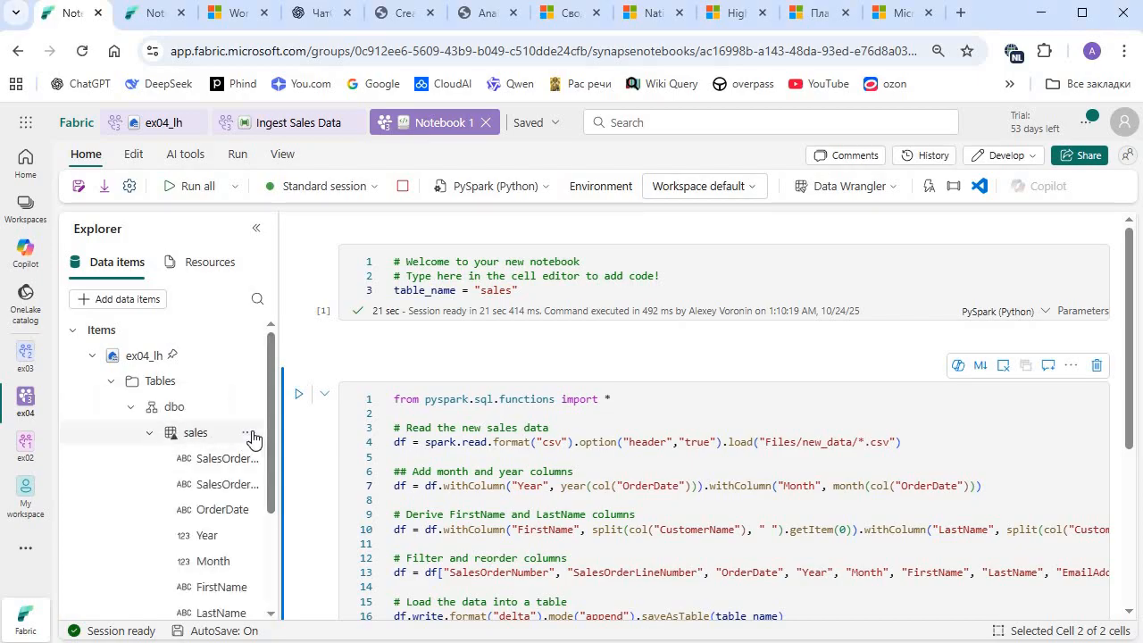
{"action": "left_click", "coordinate": [247, 432]}
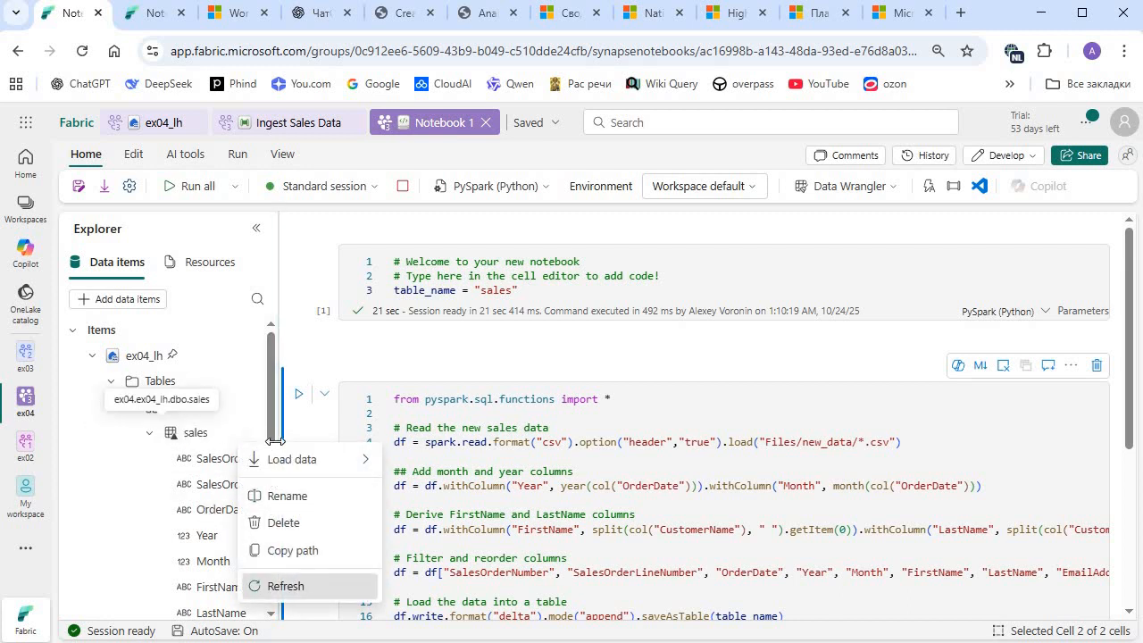
{"action": "left_click", "coordinate": [288, 585]}
{"action": "left_click_drag", "start_coordinate": [271, 489], "coordinate": [284, 594]}
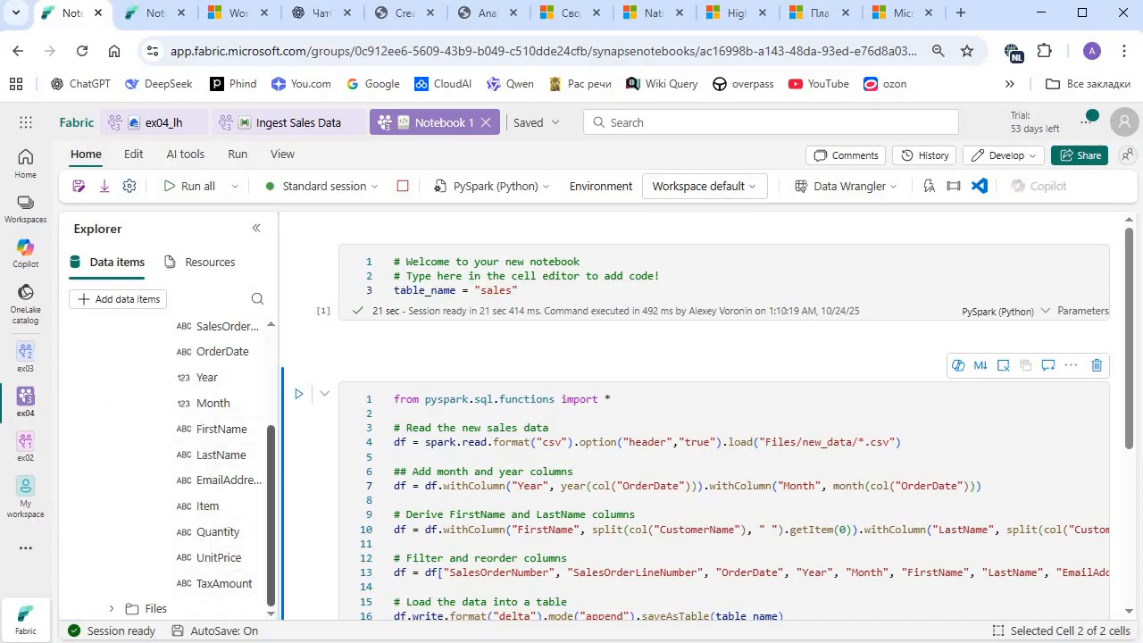
Rename the notebook as Load Sales in its settings.
{"action": "left_click_drag", "start_coordinate": [270, 464], "coordinate": [271, 368]}
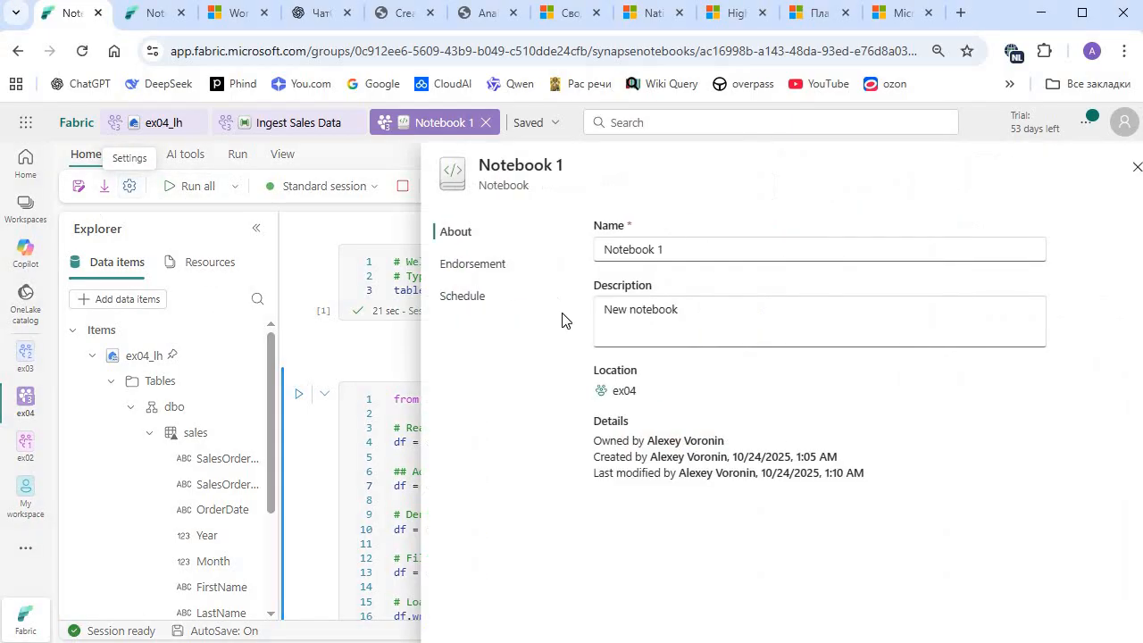
{"action": "type", "text": "Load Sales"}
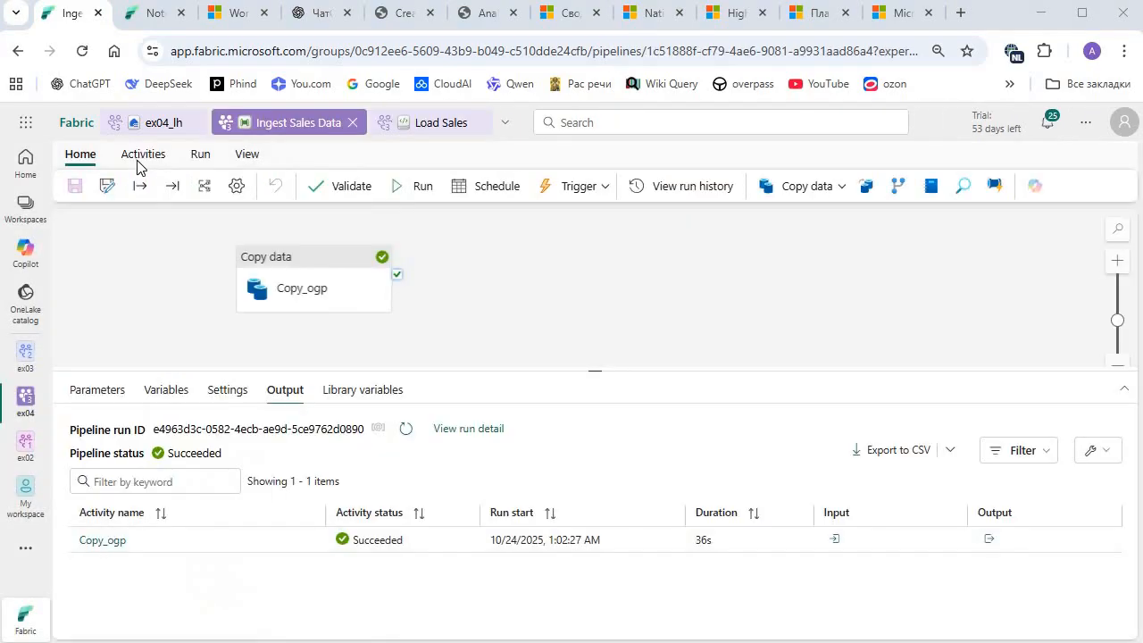
Add a Delete data activity to the Ingest Sales Data pipeline and place it before the Copy data activity.
{"action": "left_click", "coordinate": [143, 154]}
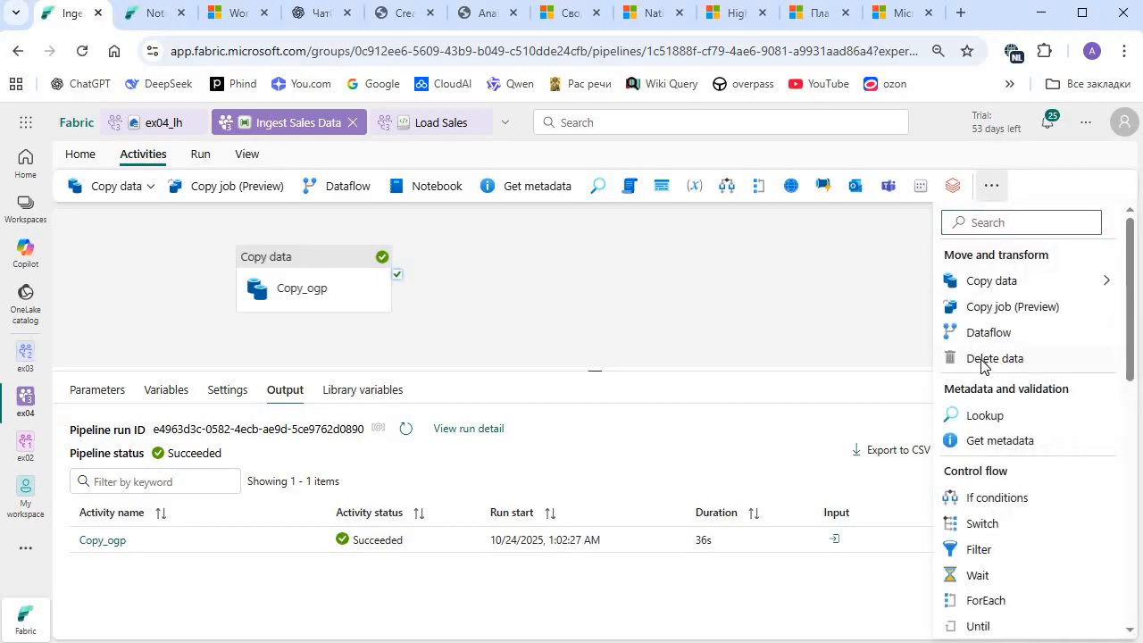
{"action": "left_click_drag", "start_coordinate": [983, 367], "coordinate": [493, 243]}
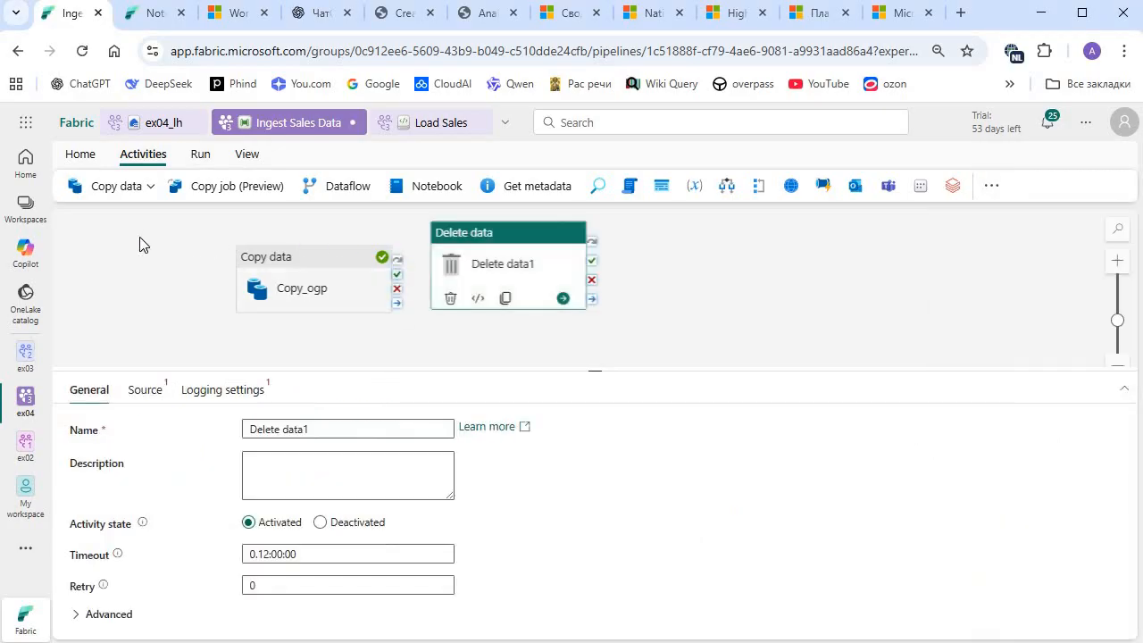
{"action": "left_click_drag", "start_coordinate": [473, 286], "coordinate": [120, 291]}
{"action": "left_click_drag", "start_coordinate": [338, 246], "coordinate": [369, 277]}
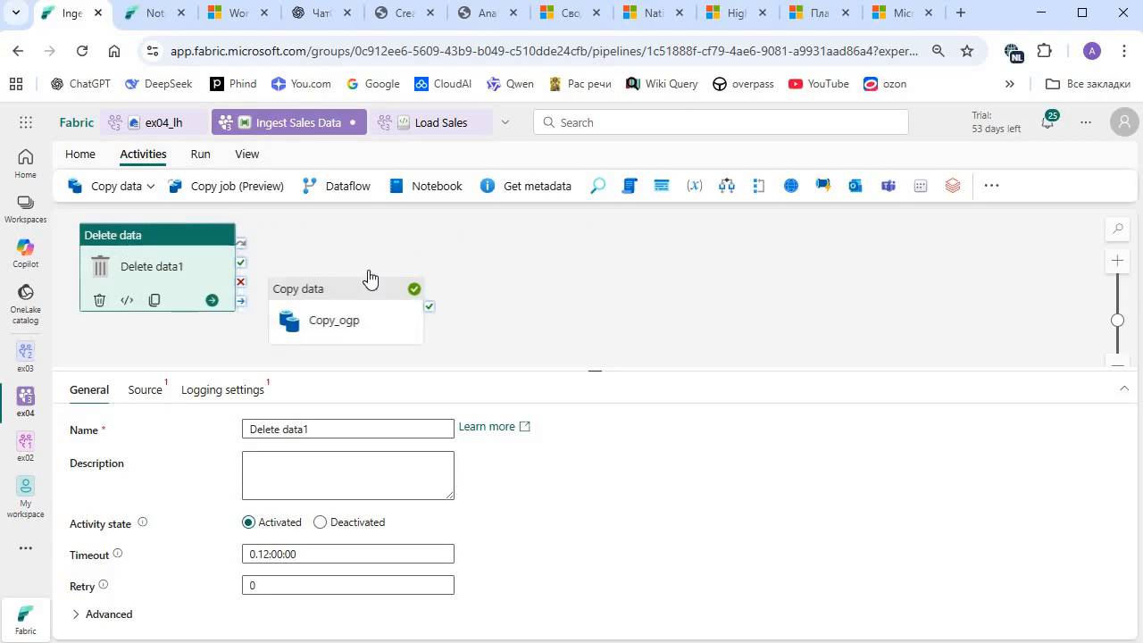
Connect the Delete data activity's On completion output to the Copy data activity and arrange the two on the canvas.
{"action": "left_click", "coordinate": [200, 282]}
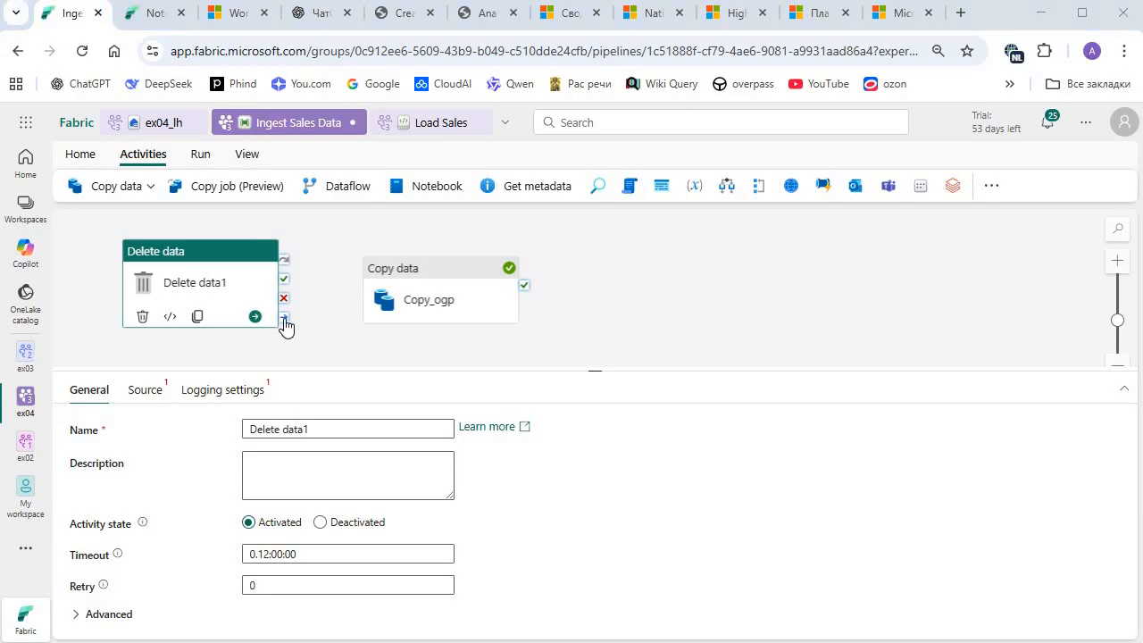
{"action": "left_click_drag", "start_coordinate": [286, 323], "coordinate": [393, 295]}
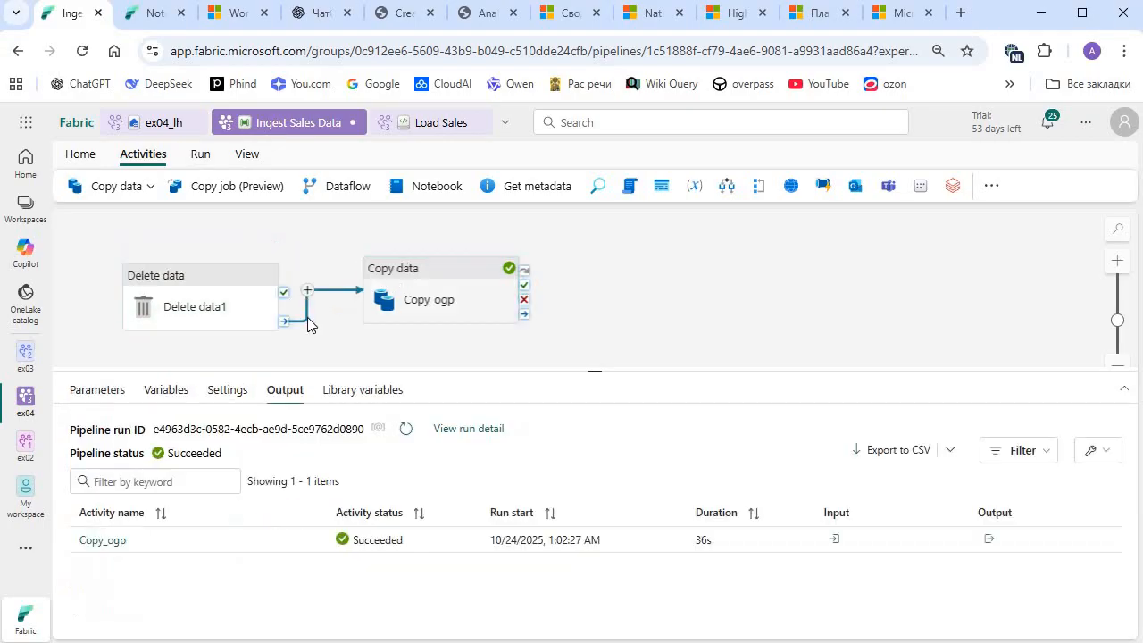
{"action": "left_click", "coordinate": [279, 298]}
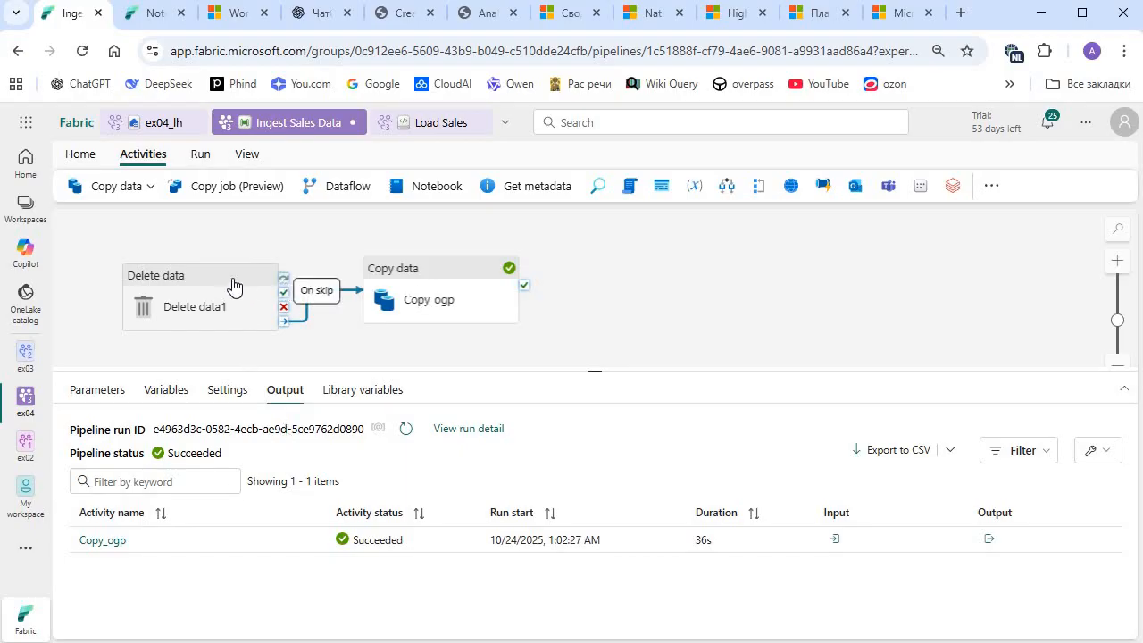
{"action": "left_click_drag", "start_coordinate": [268, 274], "coordinate": [265, 220]}
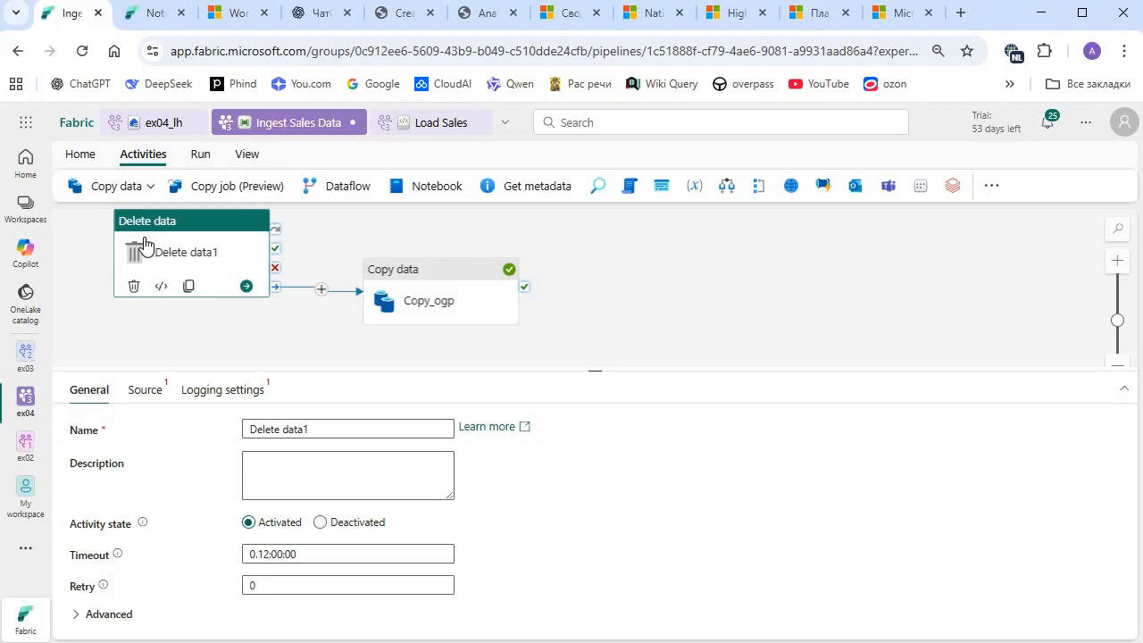
Rename the delete activity as Delete old files and set its source to the ex04_lh lakehouse through the existing Lakehouse connection.
{"action": "left_click_drag", "start_coordinate": [332, 431], "coordinate": [193, 423]}
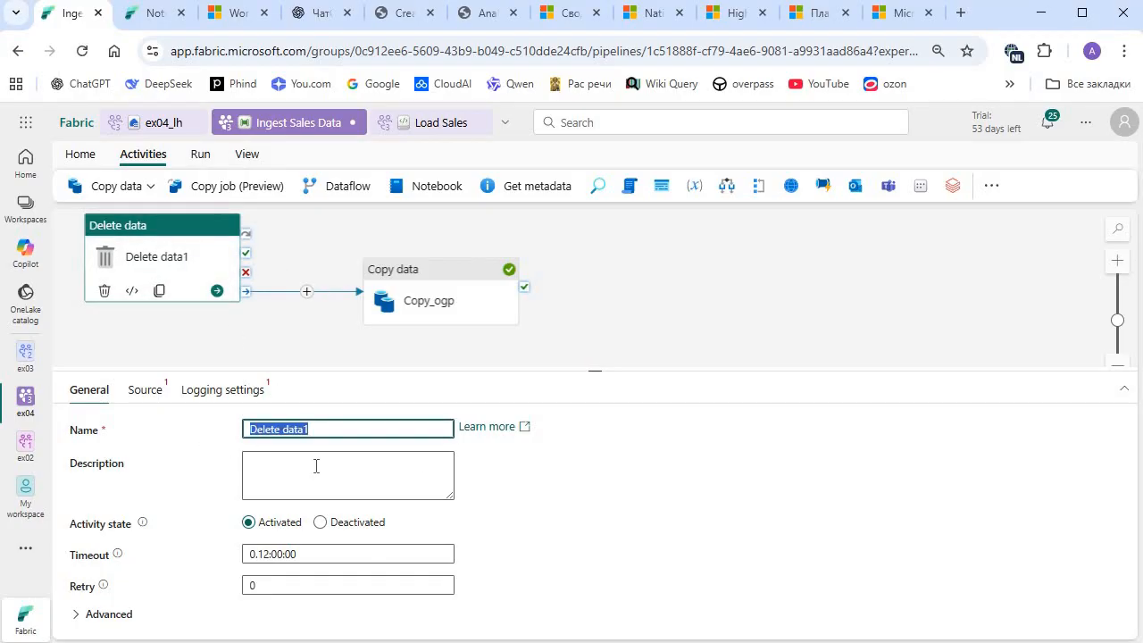
{"action": "type", "text": "Delete old files"}
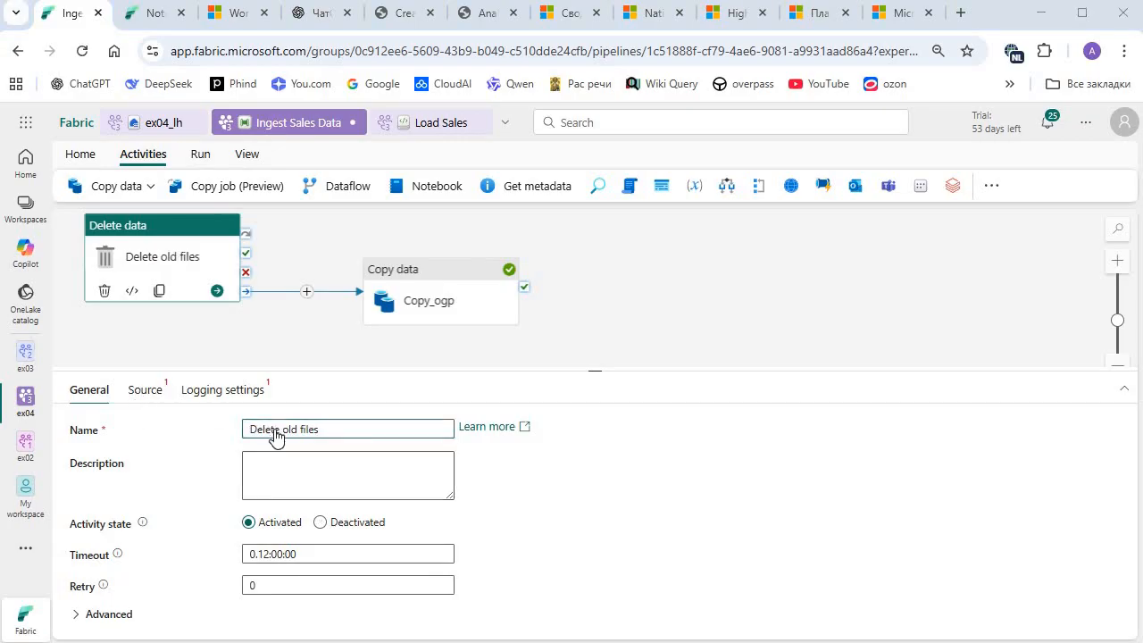
{"action": "left_click", "coordinate": [145, 390]}
{"action": "left_click", "coordinate": [348, 429]}
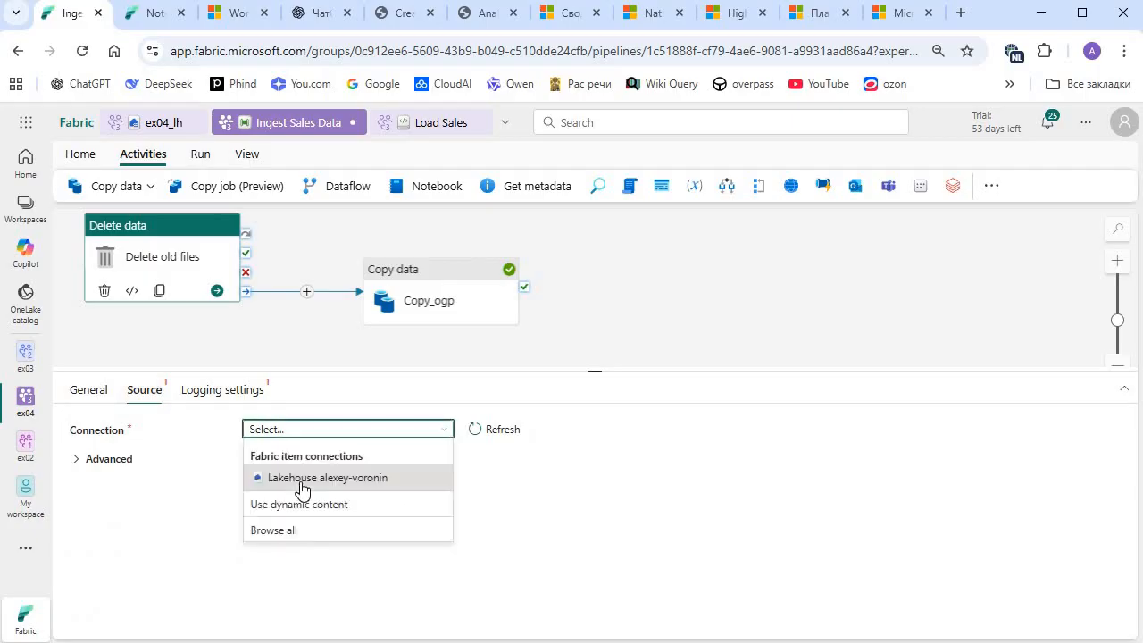
{"action": "left_click", "coordinate": [309, 478]}
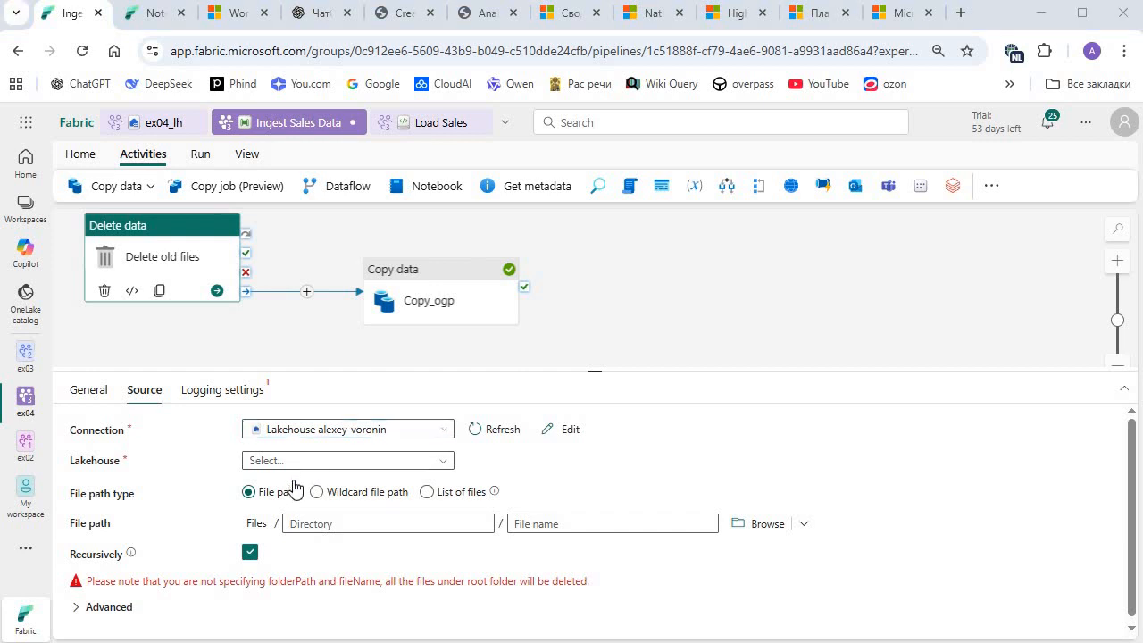
{"action": "left_click", "coordinate": [375, 460]}
{"action": "left_click", "coordinate": [285, 480]}
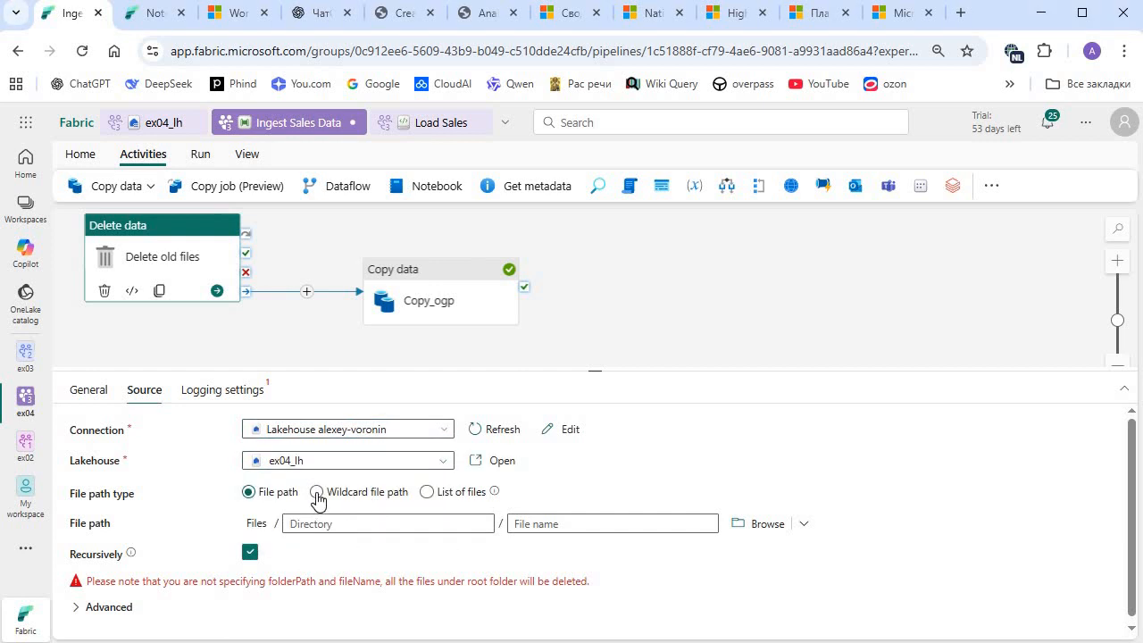
Set the delete source's file path type to Wildcard file path and its folder path to new_data.
{"action": "left_click", "coordinate": [366, 502]}
{"action": "left_click", "coordinate": [332, 498]}
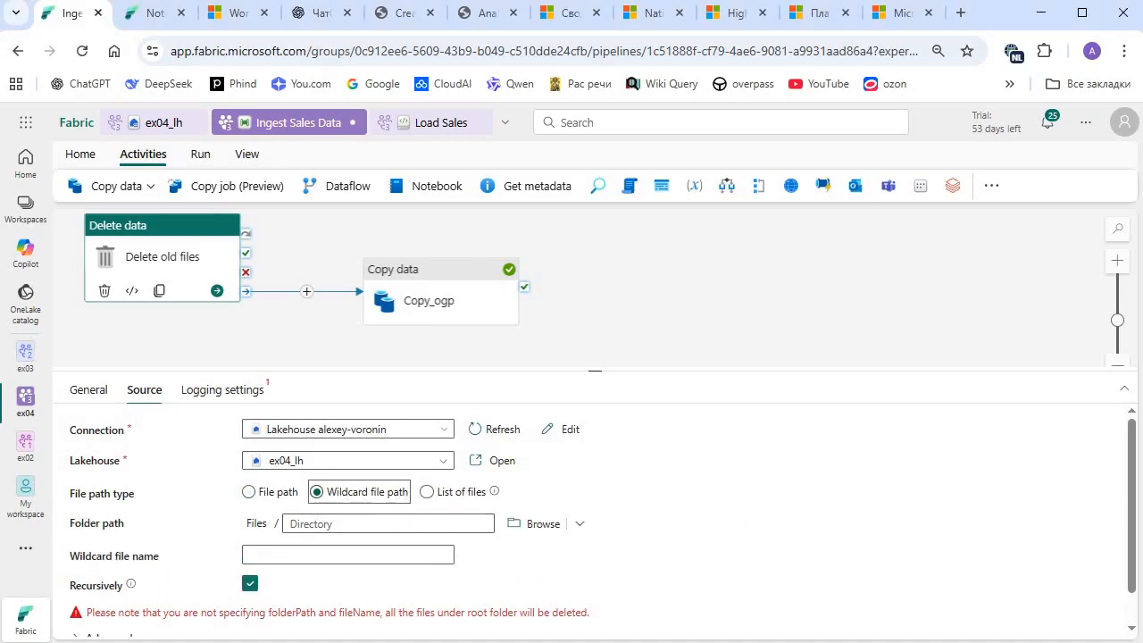
{"action": "left_click", "coordinate": [335, 525]}
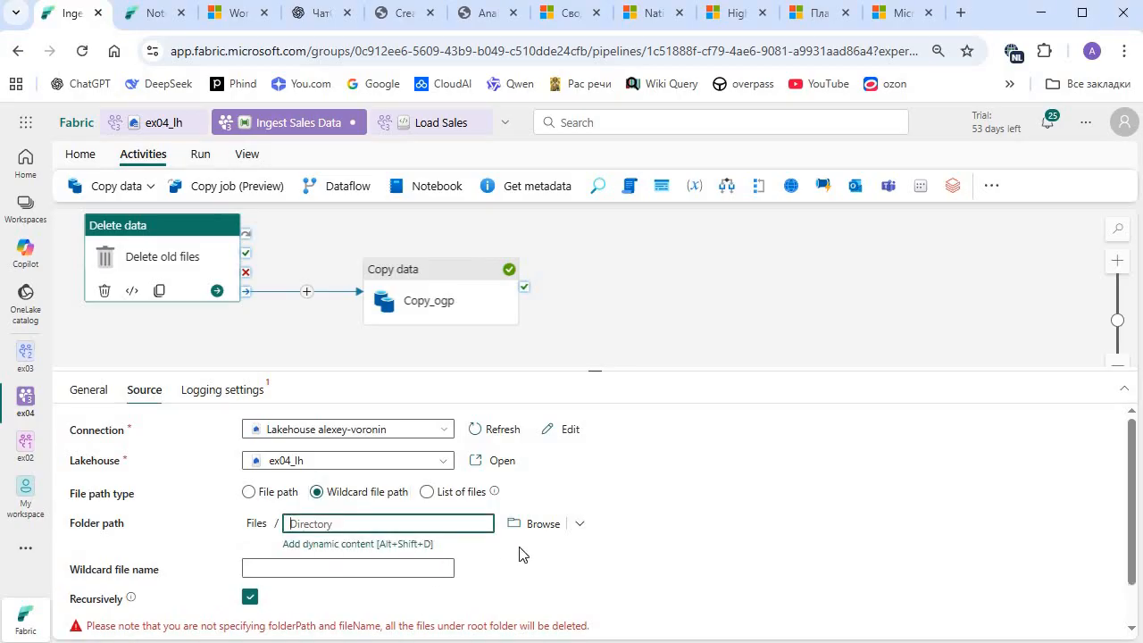
{"action": "type", "text": "new_data"}
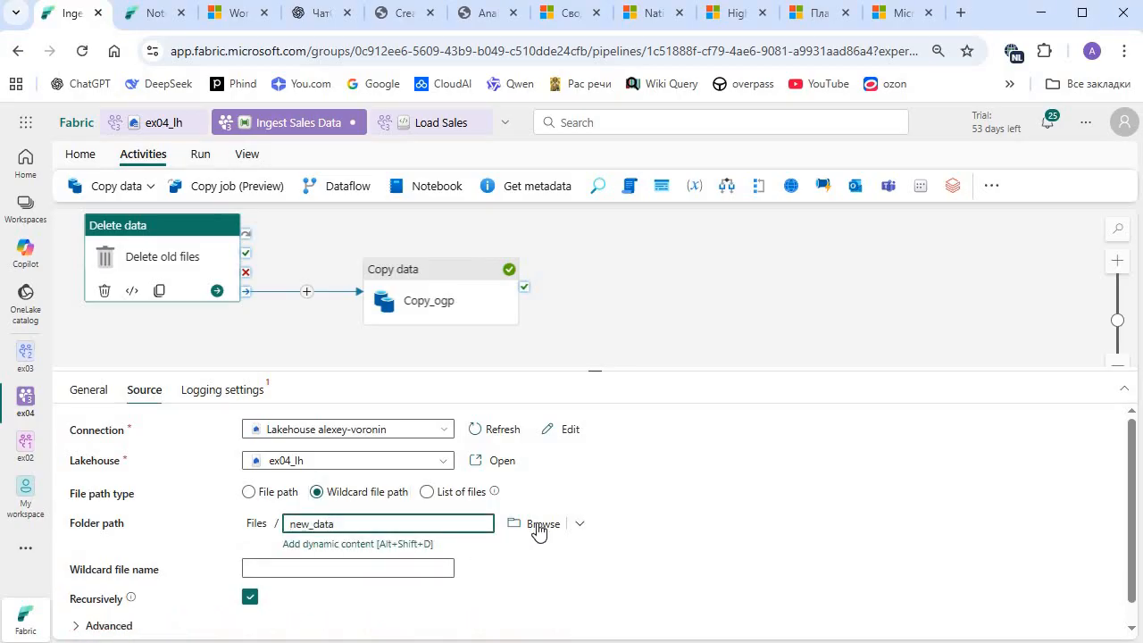
{"action": "left_click", "coordinate": [539, 527]}
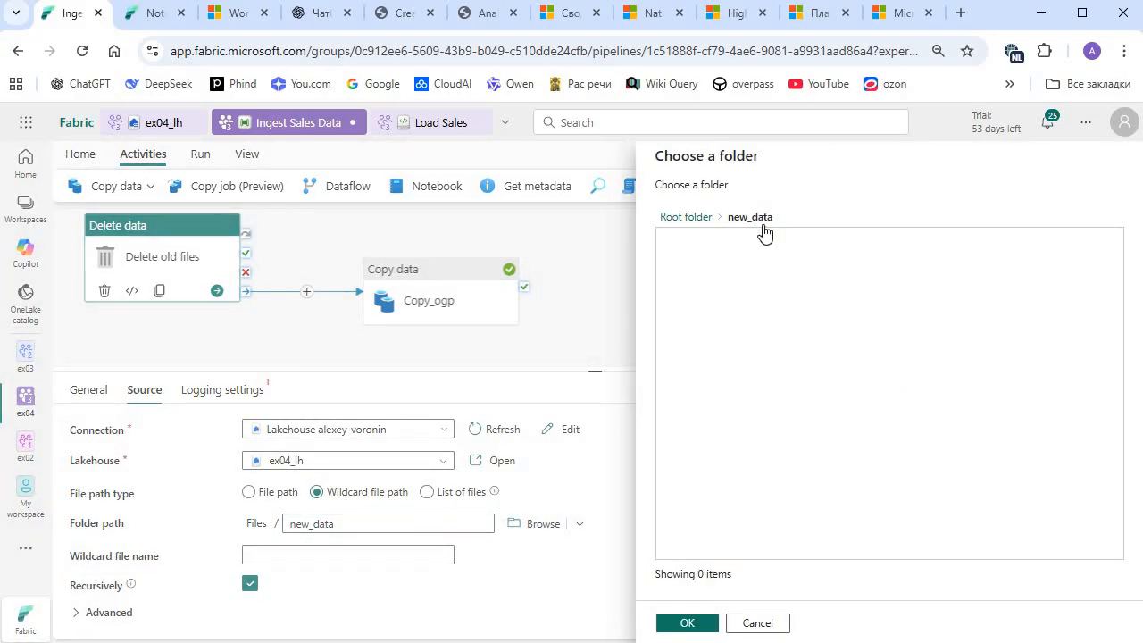
{"action": "left_click", "coordinate": [687, 622]}
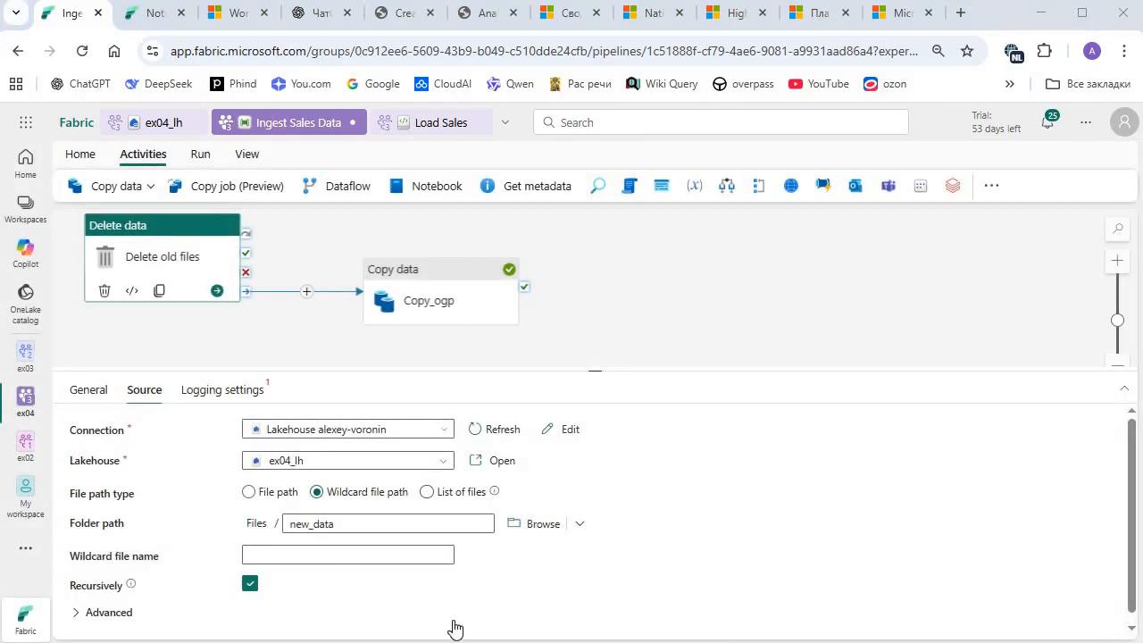
Set the wildcard file name to *.csv and disable logging for the Delete old files activity.
{"action": "left_click", "coordinate": [282, 550]}
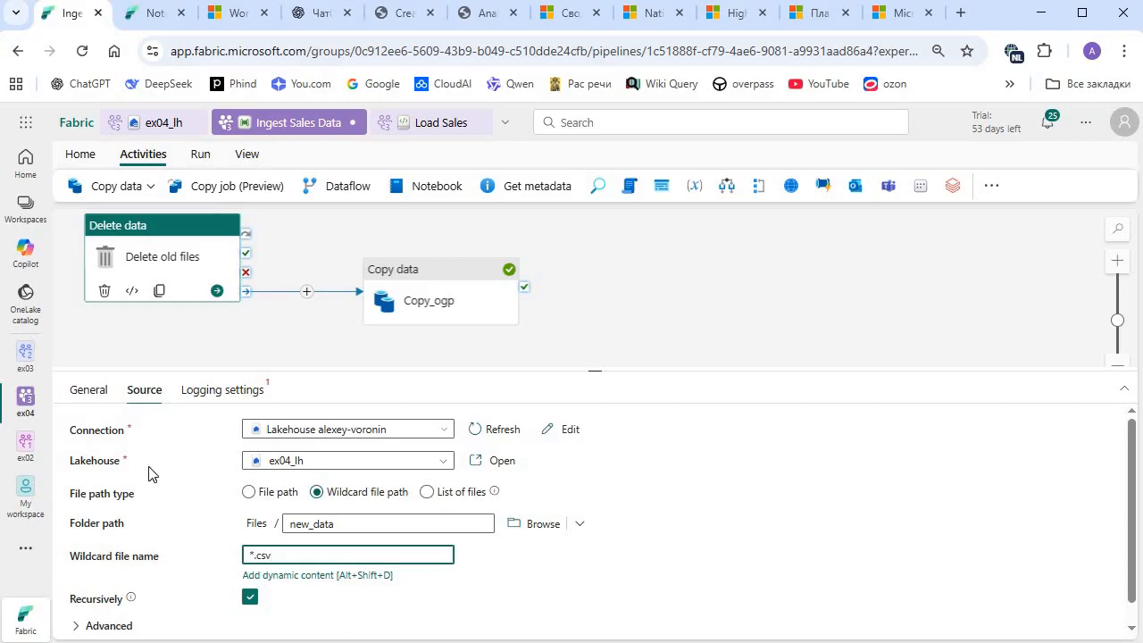
{"action": "left_click", "coordinate": [203, 501]}
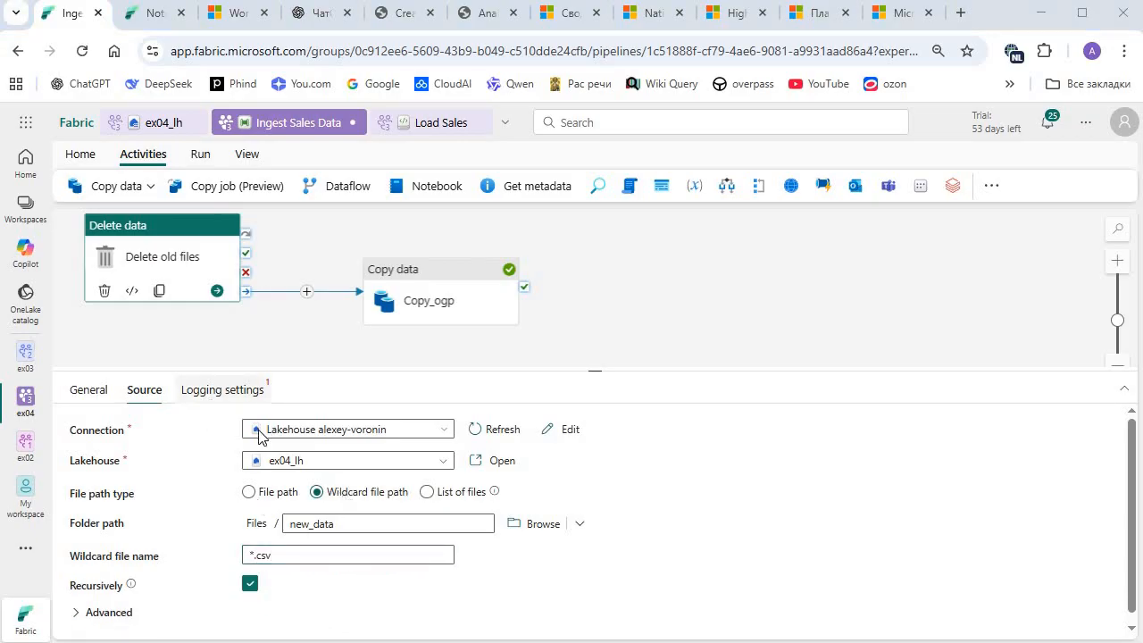
{"action": "left_click", "coordinate": [223, 390]}
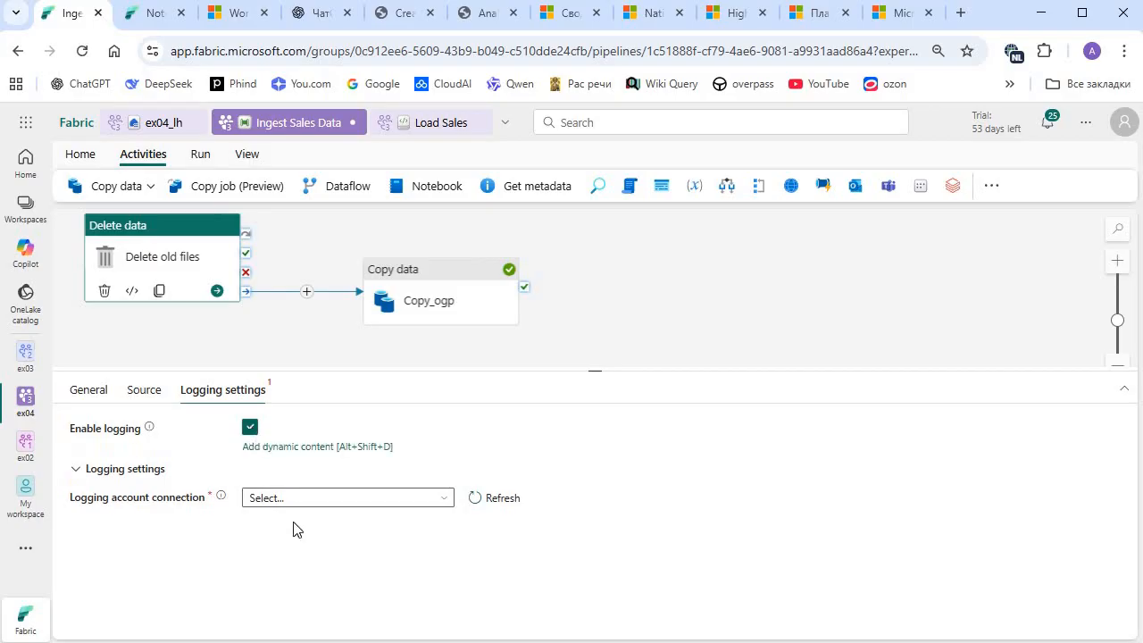
{"action": "left_click", "coordinate": [250, 427]}
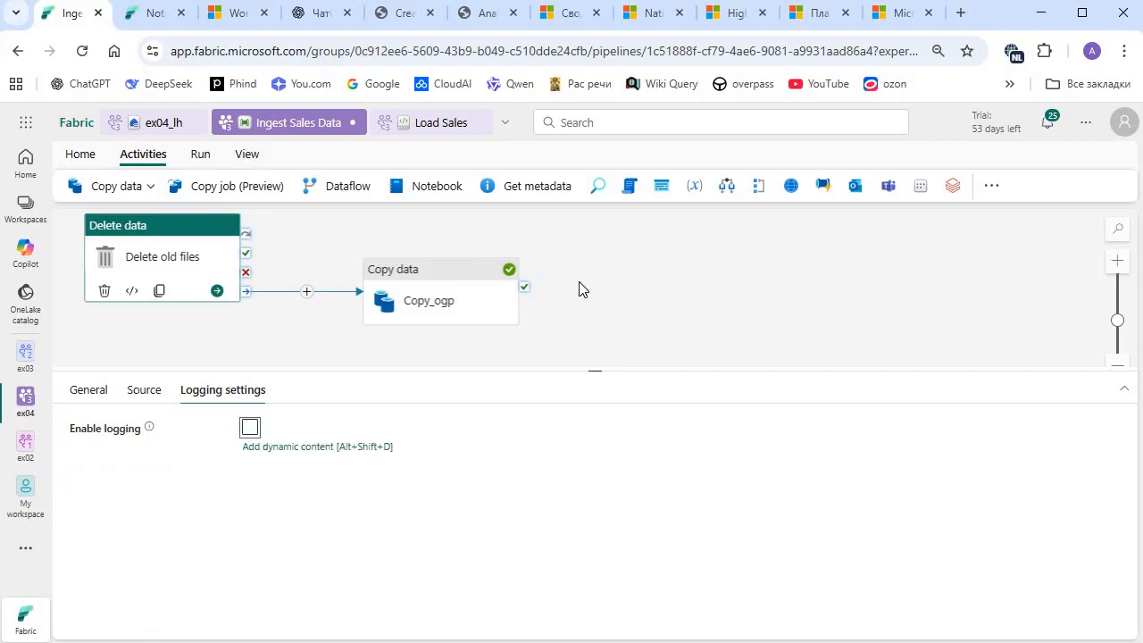
Add a Notebook activity to the pipeline and place it after the Copy data activity.
{"action": "left_click", "coordinate": [426, 191]}
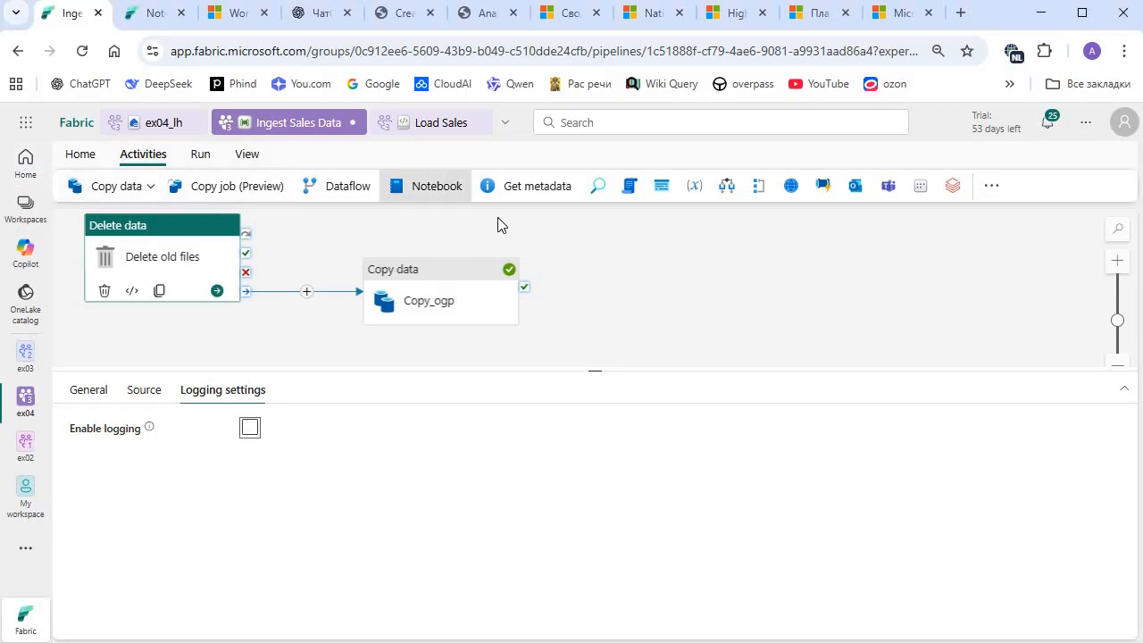
{"action": "left_click", "coordinate": [426, 186]}
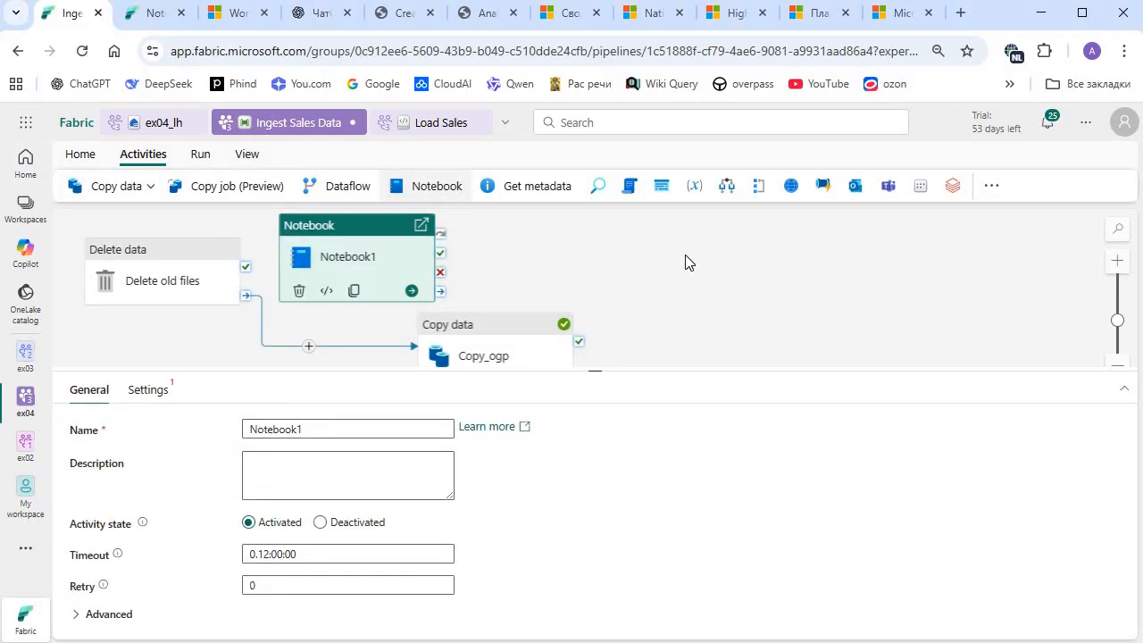
{"action": "left_click_drag", "start_coordinate": [682, 268], "coordinate": [728, 281]}
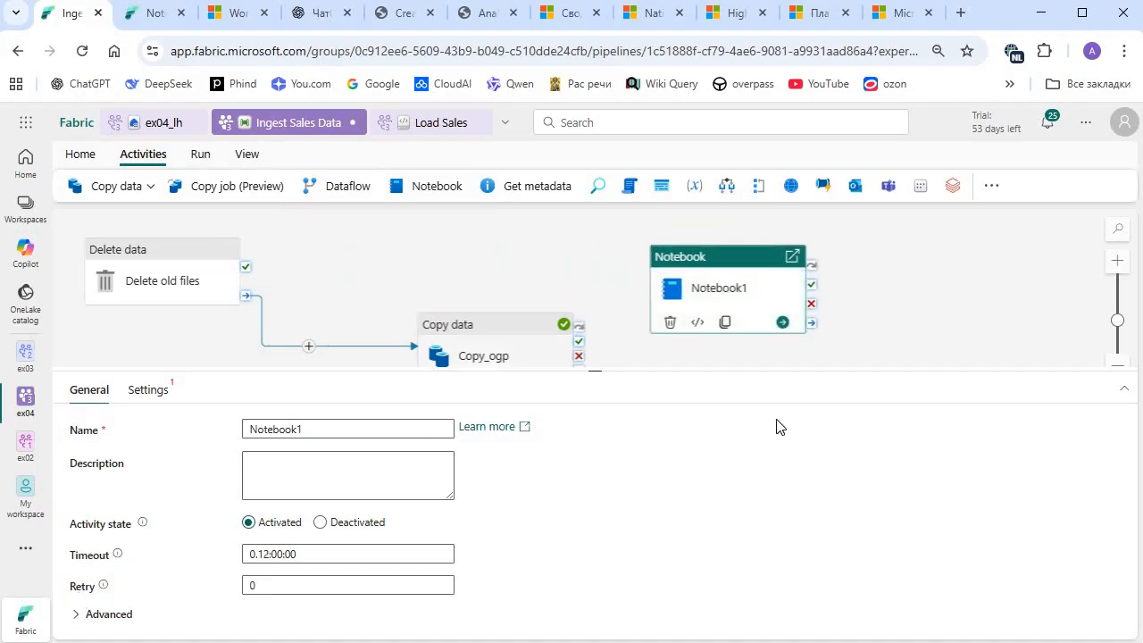
Connect the on-completion output of Copy_ogp to the Notebook activity and rename that activity as Load Sales notebook.
{"action": "left_click_drag", "start_coordinate": [579, 343], "coordinate": [579, 346]}
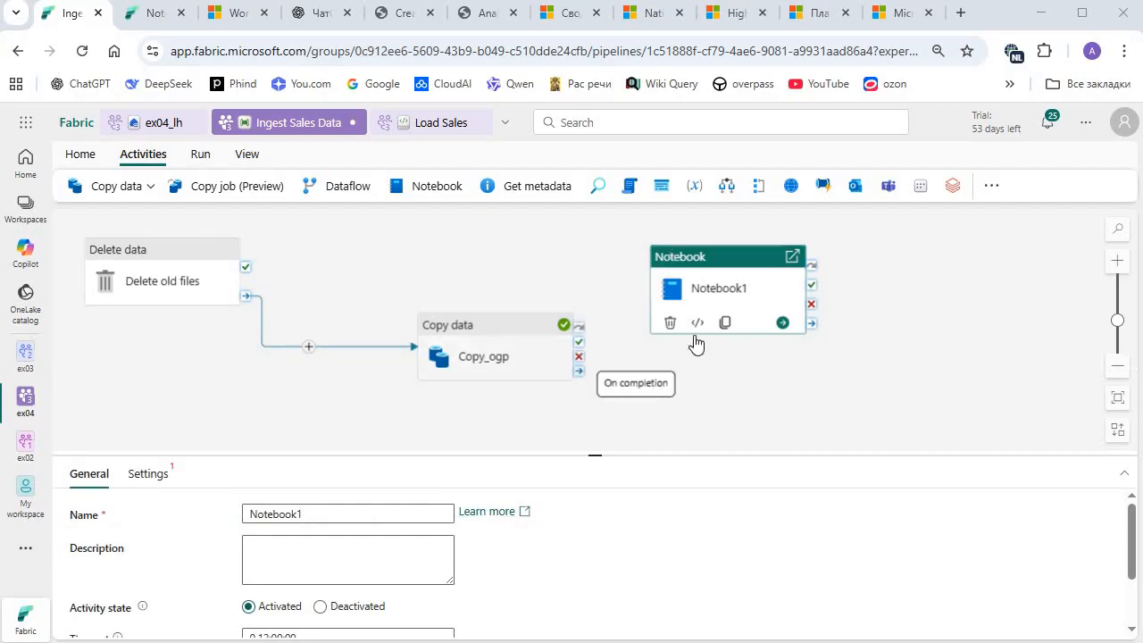
{"action": "left_click_drag", "start_coordinate": [579, 369], "coordinate": [666, 304]}
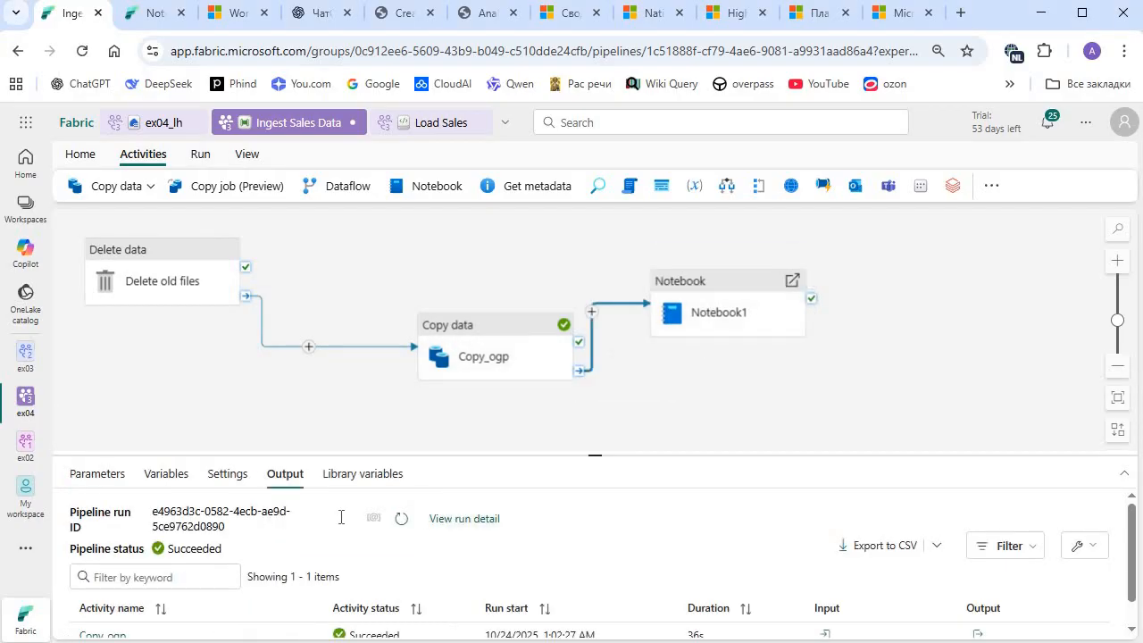
{"action": "double_click", "coordinate": [290, 518]}
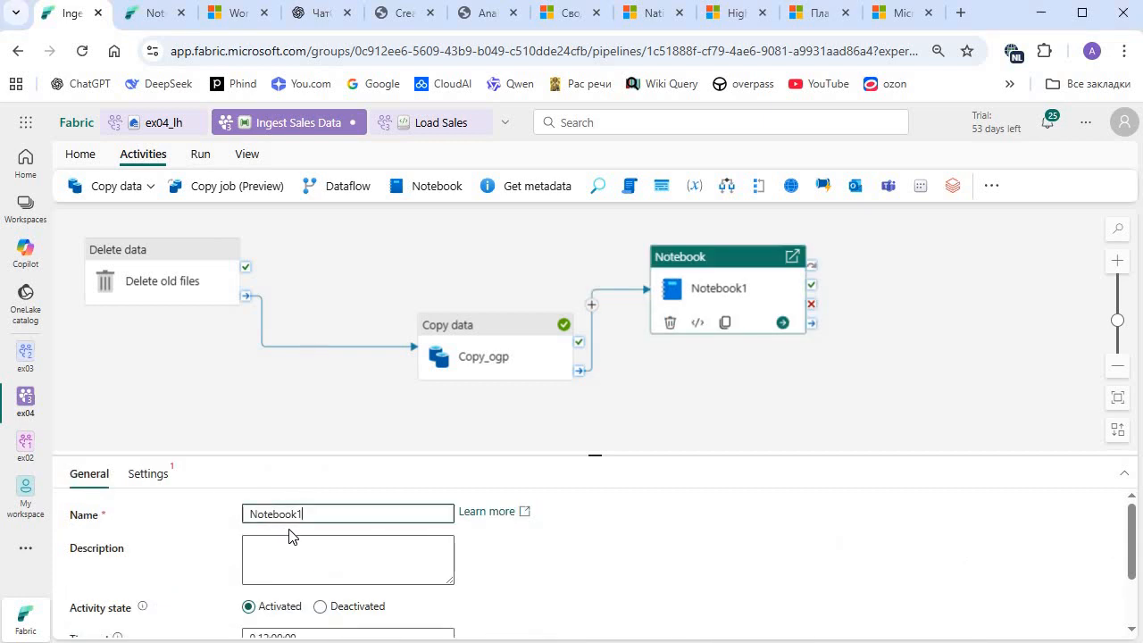
{"action": "type", "text": "Load Sales notebook"}
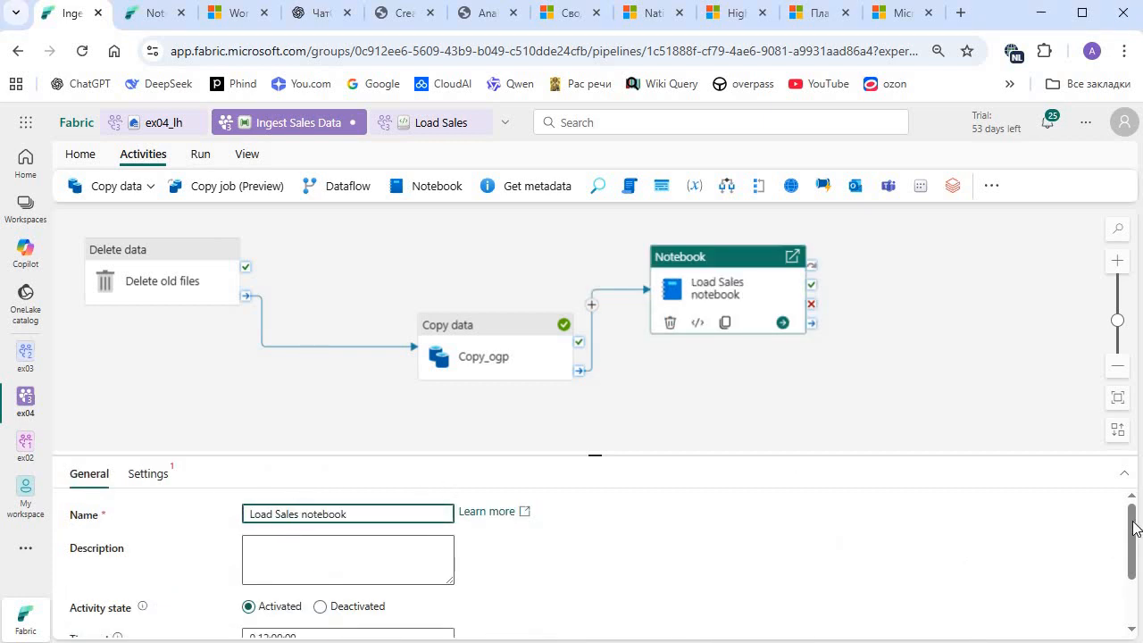
Select Load Sales as the notebook that the Load Sales notebook activity executes.
{"action": "scroll", "coordinate": [116, 475], "scroll_direction": "down", "scroll_amount": 1}
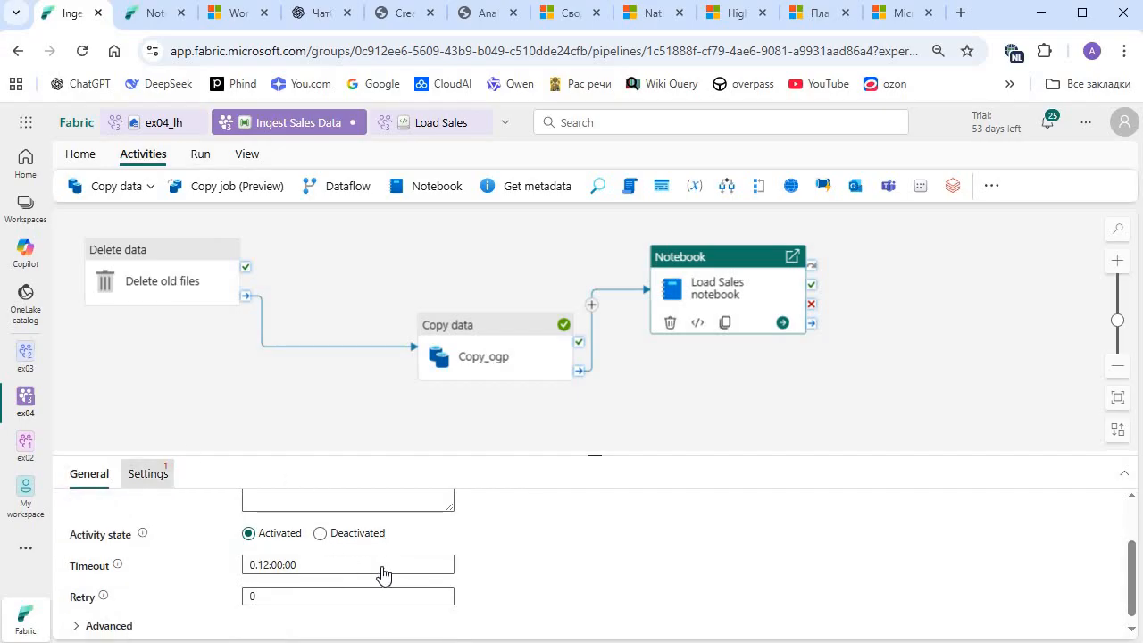
{"action": "left_click", "coordinate": [147, 475]}
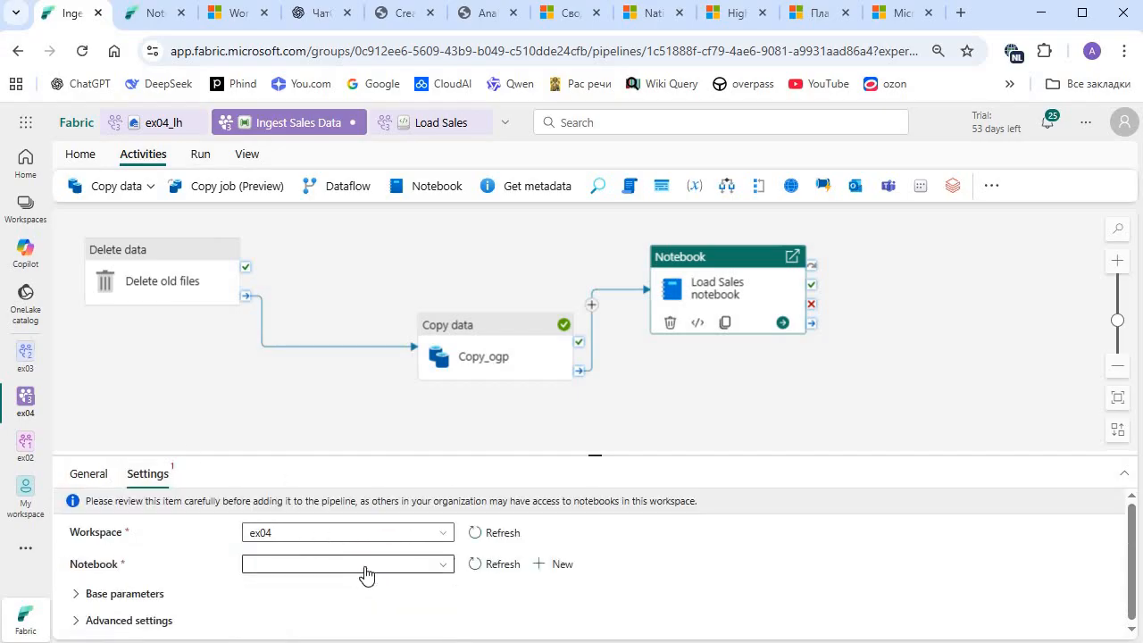
{"action": "left_click", "coordinate": [304, 564]}
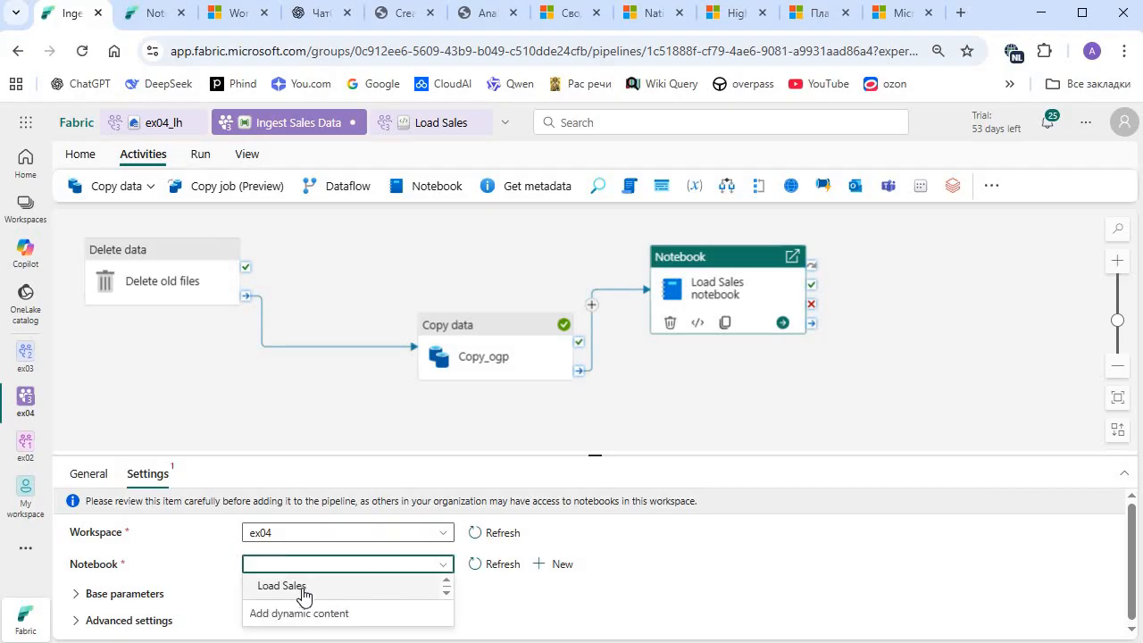
{"action": "left_click", "coordinate": [366, 586]}
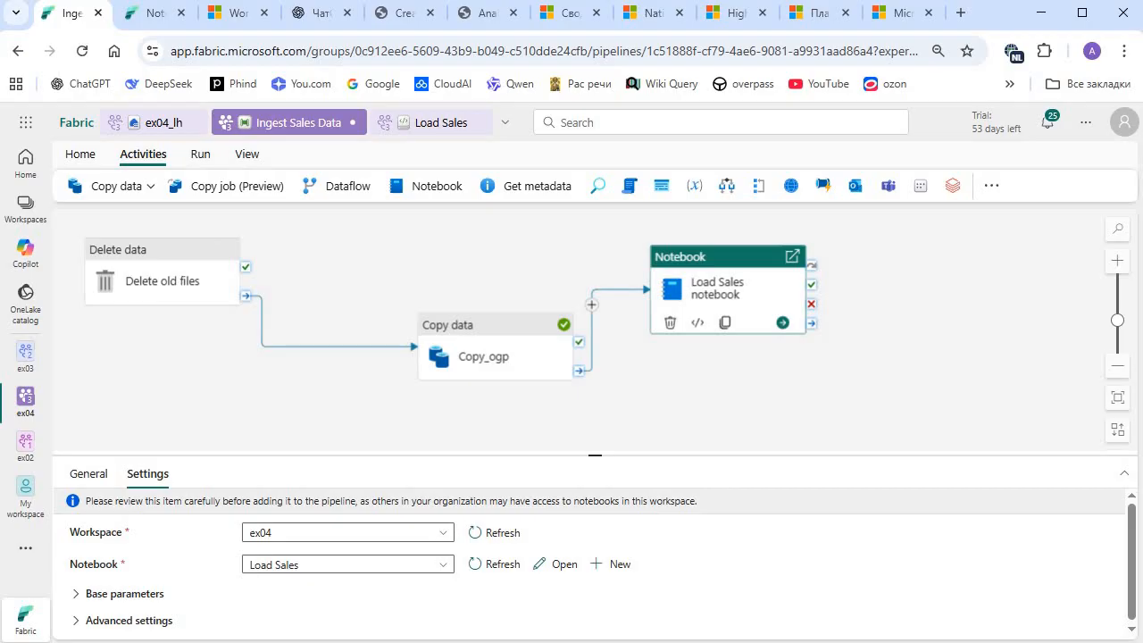
Save the Ingest Sales Data pipeline and run it.
{"action": "left_click", "coordinate": [319, 331]}
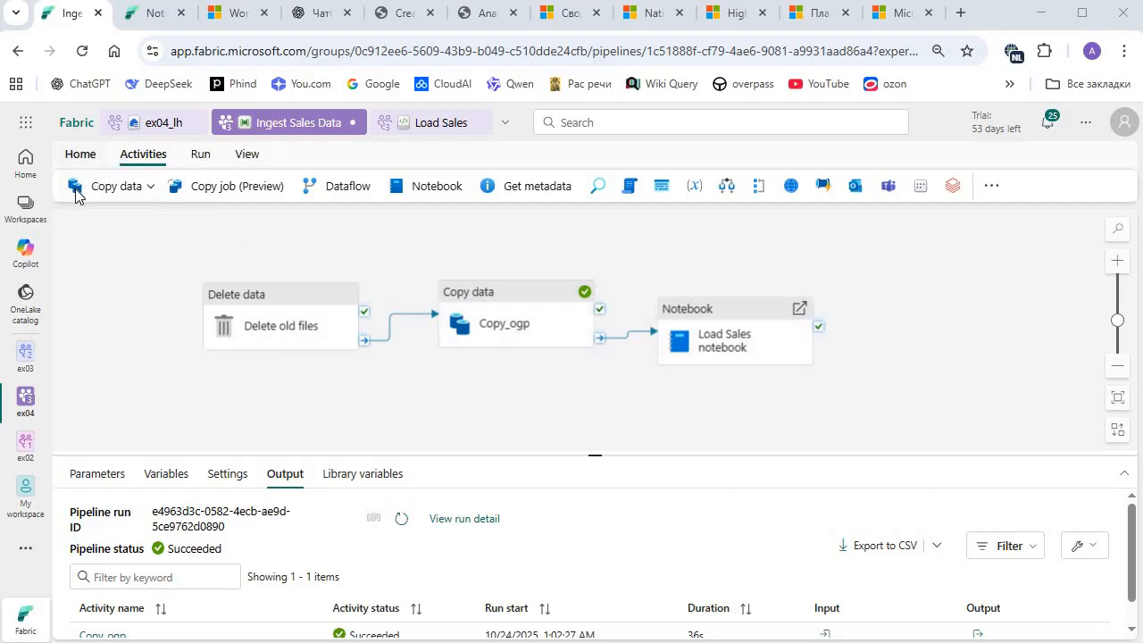
{"action": "left_click", "coordinate": [80, 153]}
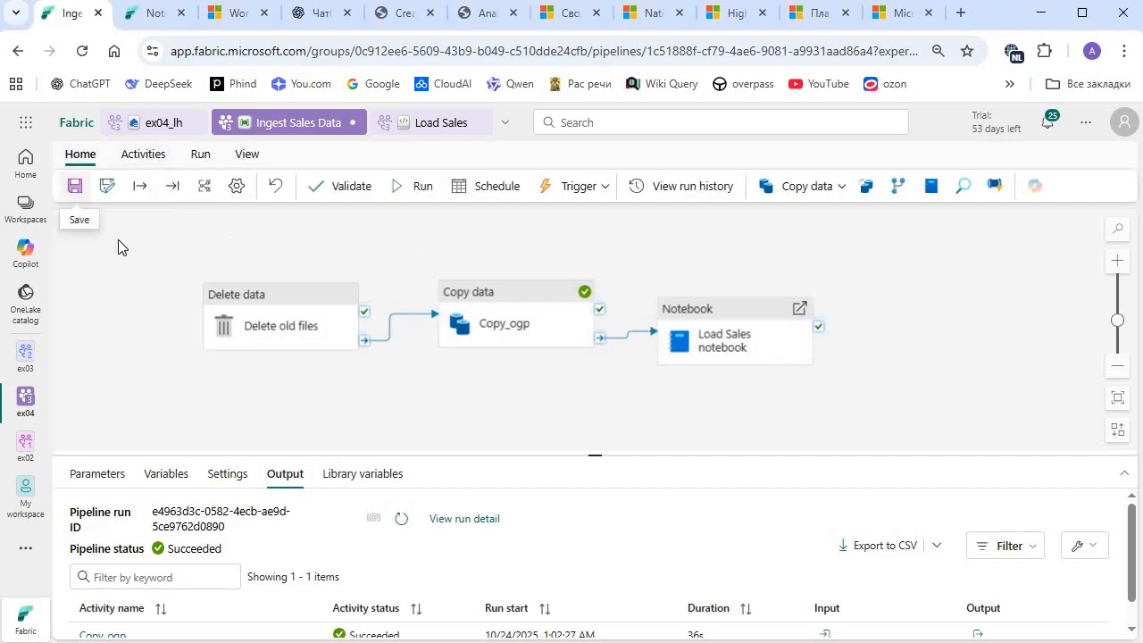
{"action": "key", "text": "ctrl+s"}
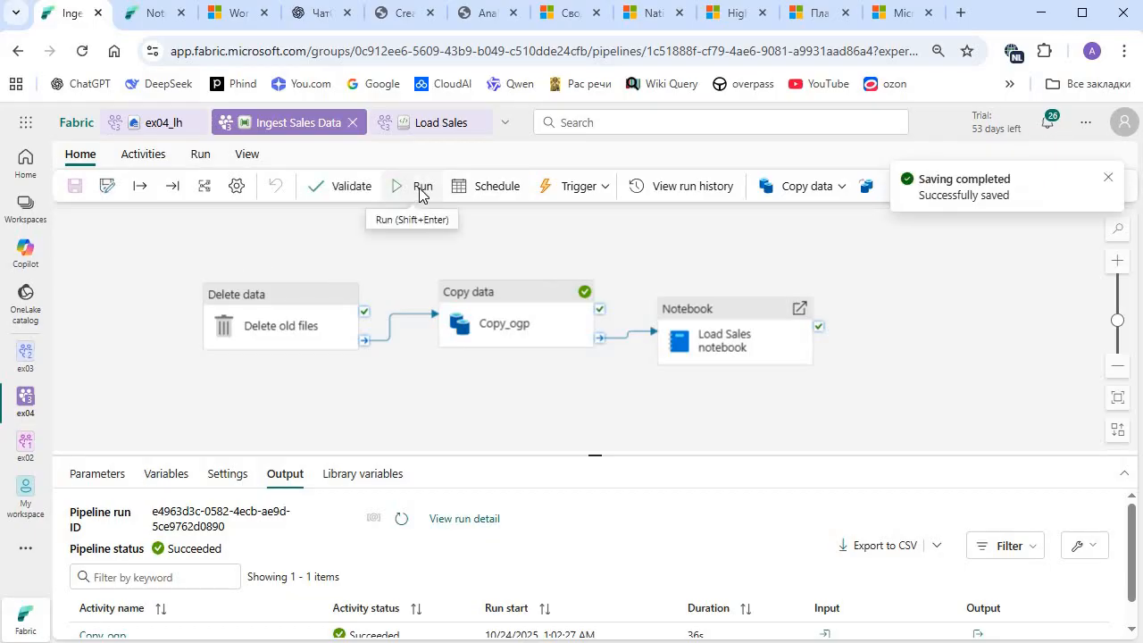
{"action": "left_click", "coordinate": [419, 192]}
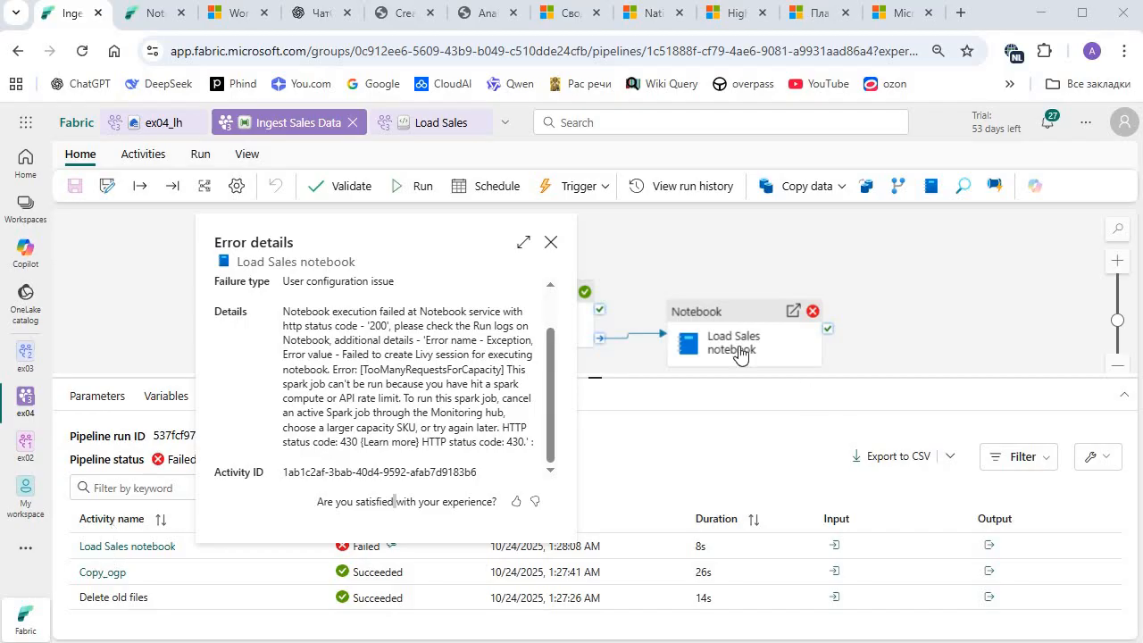
Add a base parameter to the Load Sales notebook activity named table_name, with type String and value sales.
{"action": "left_click", "coordinate": [652, 334]}
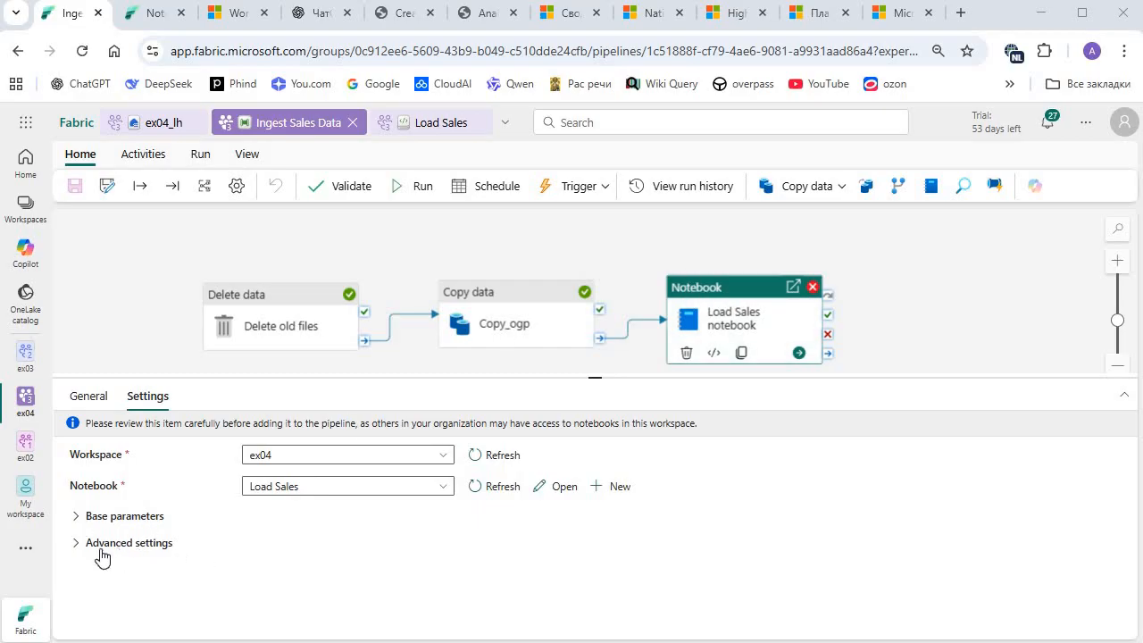
{"action": "left_click", "coordinate": [124, 516]}
{"action": "left_click", "coordinate": [100, 549]}
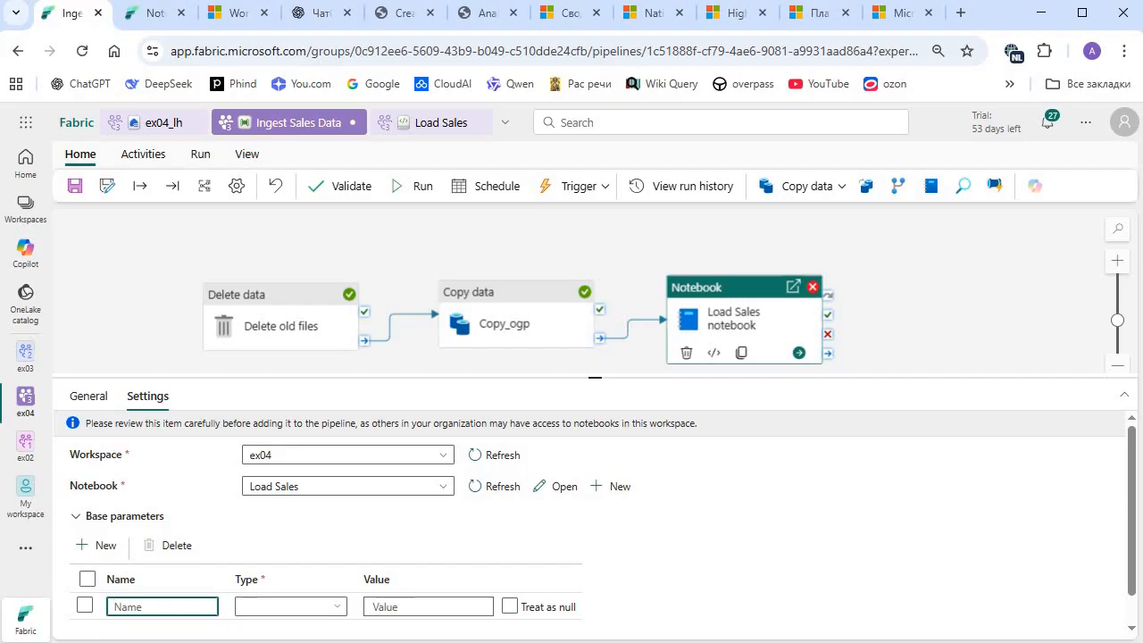
{"action": "type", "text": "table_name"}
{"action": "key", "text": "Tab"}
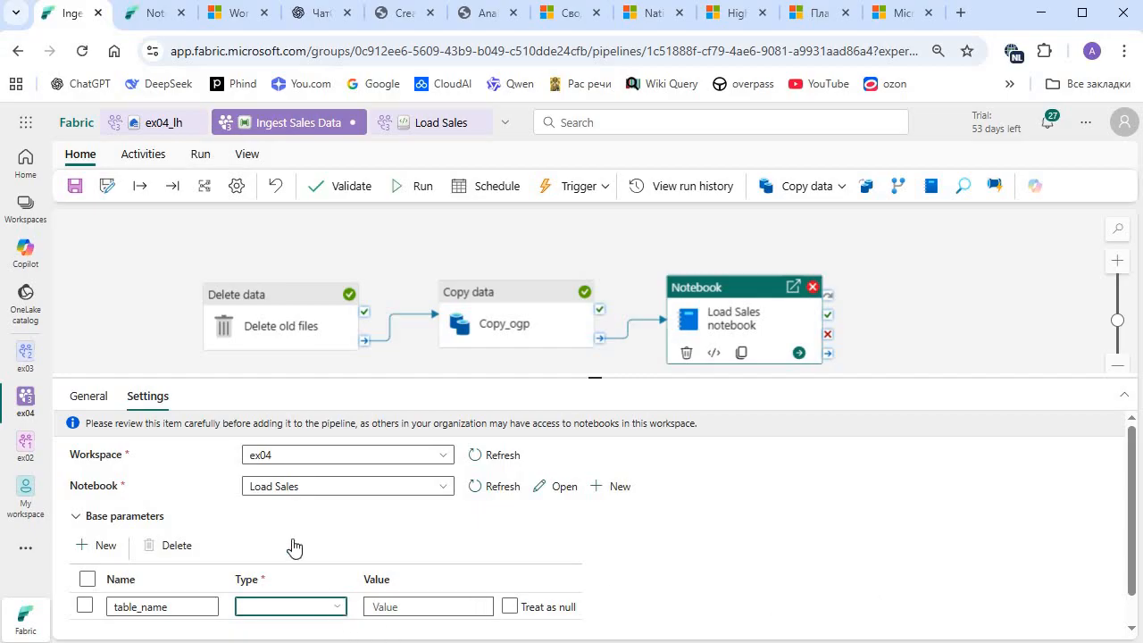
{"action": "left_click", "coordinate": [274, 606]}
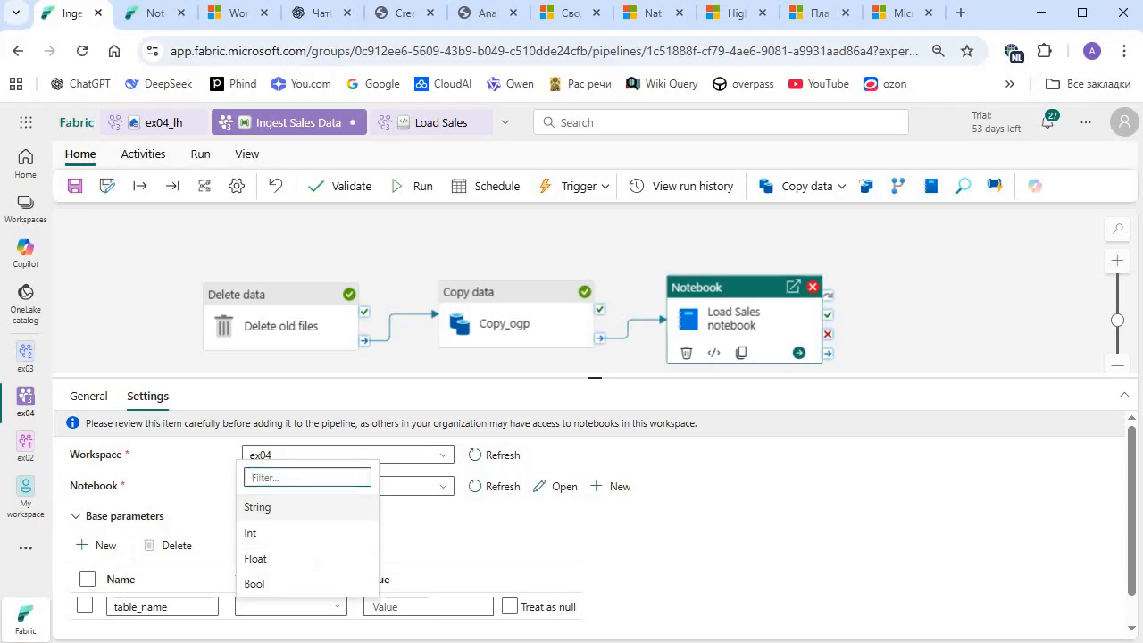
{"action": "left_click", "coordinate": [279, 508]}
{"action": "left_click", "coordinate": [428, 608]}
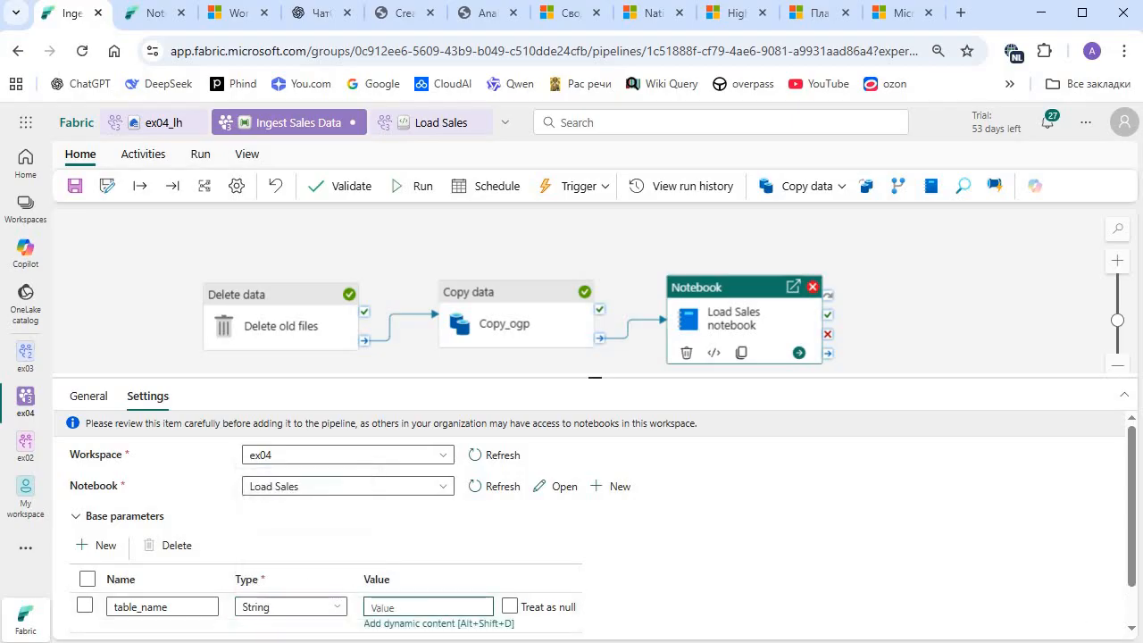
{"action": "type", "text": "sales"}
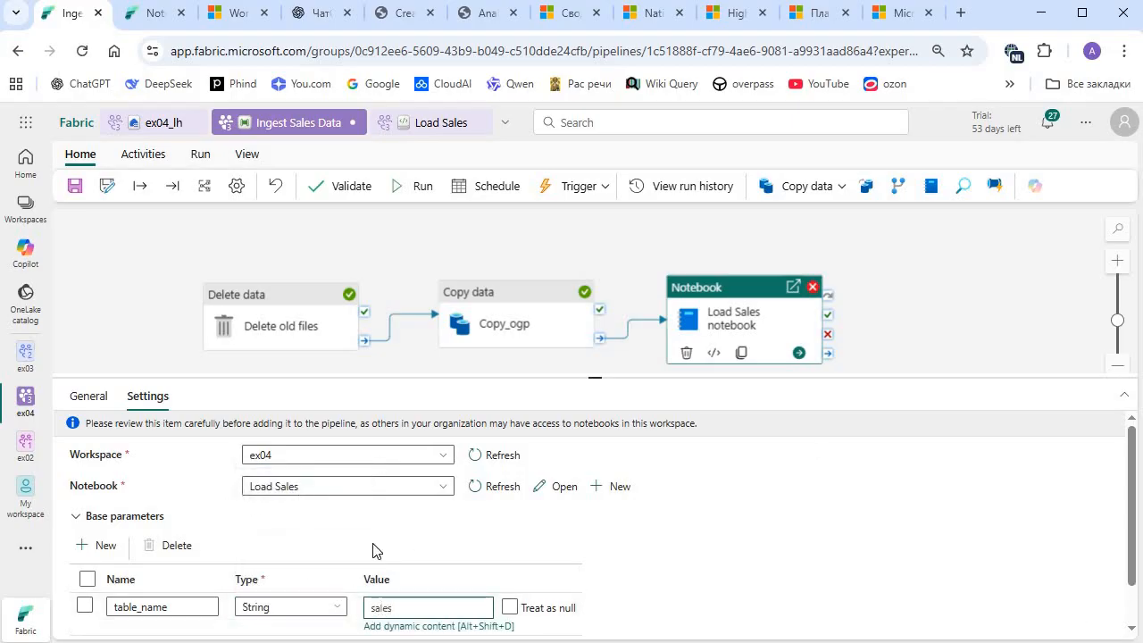
{"action": "left_click", "coordinate": [127, 641]}
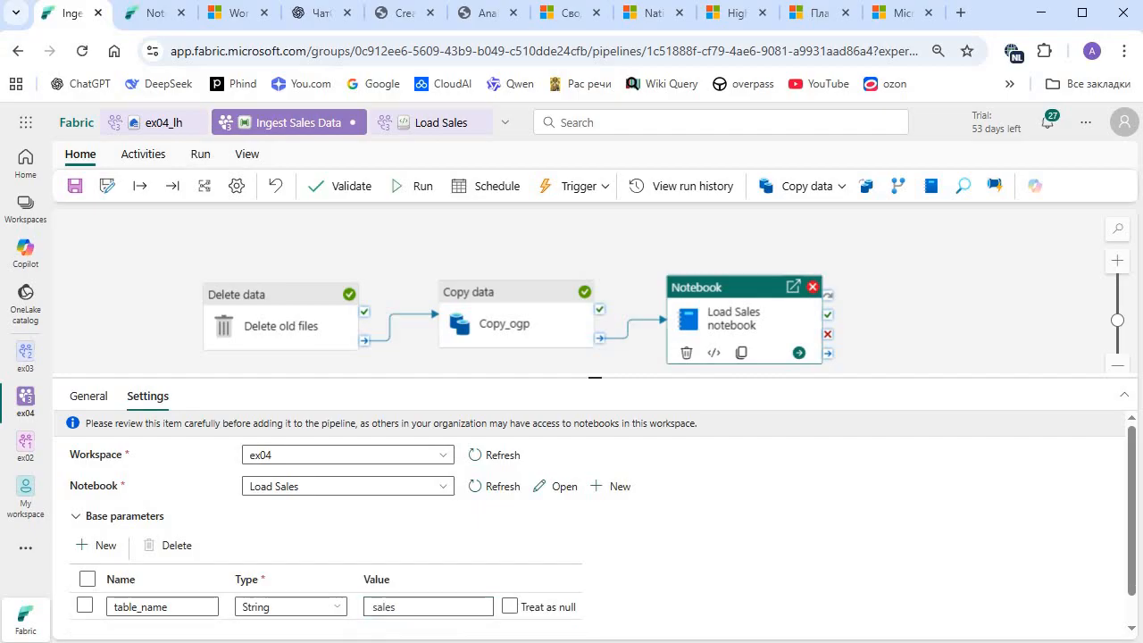
Save the pipeline with the notebook's base parameter and run it again.
{"action": "left_click", "coordinate": [74, 188]}
{"action": "left_click", "coordinate": [416, 186]}
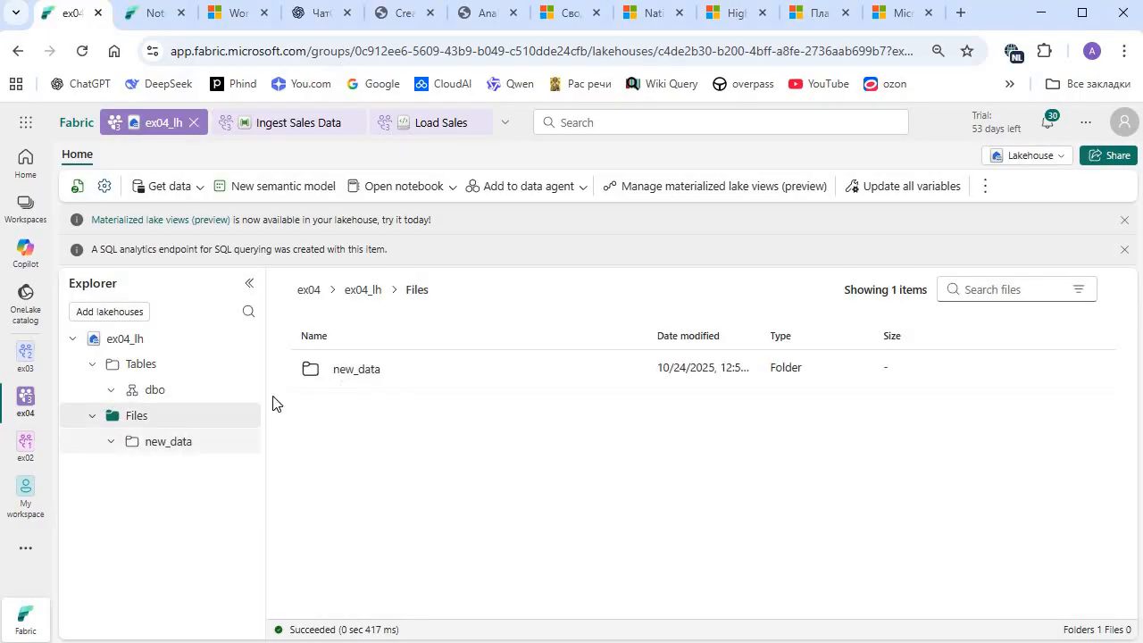
Switch to the ex04_lh lakehouse and refresh the dbo schema to check its tables.
{"action": "left_click", "coordinate": [107, 392]}
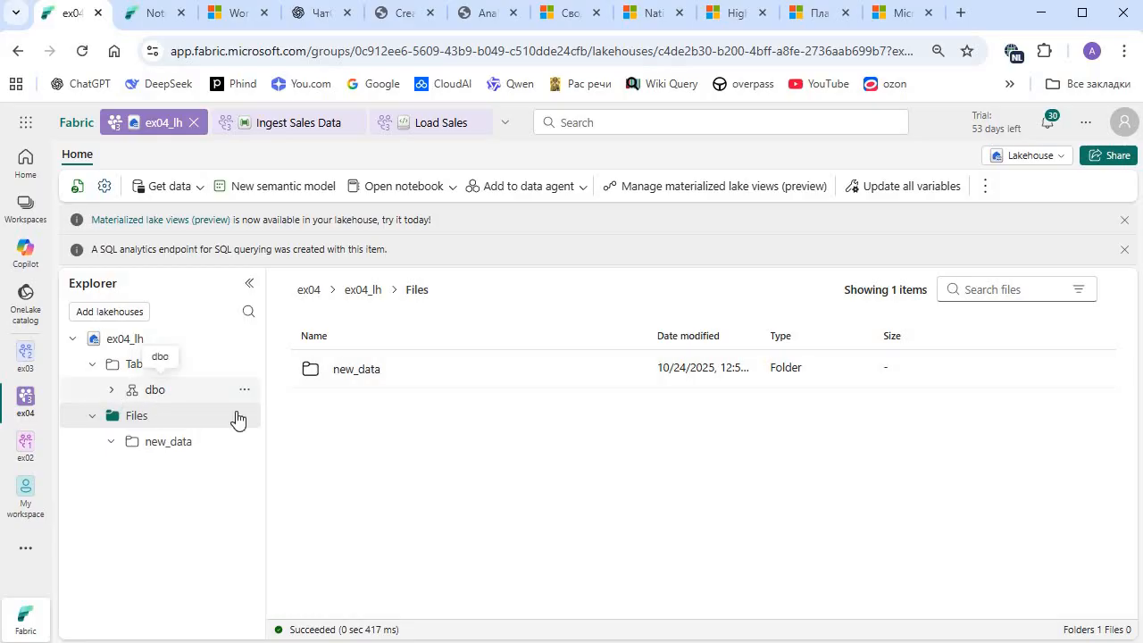
{"action": "double_click", "coordinate": [255, 391]}
{"action": "left_click", "coordinate": [250, 391]}
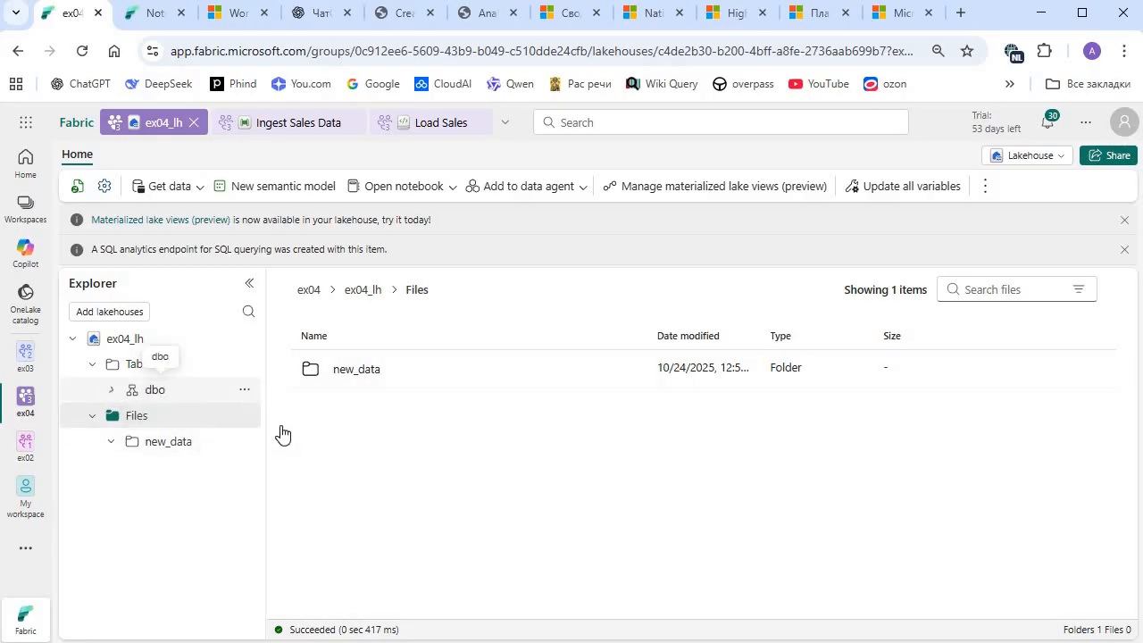
{"action": "left_click", "coordinate": [293, 483]}
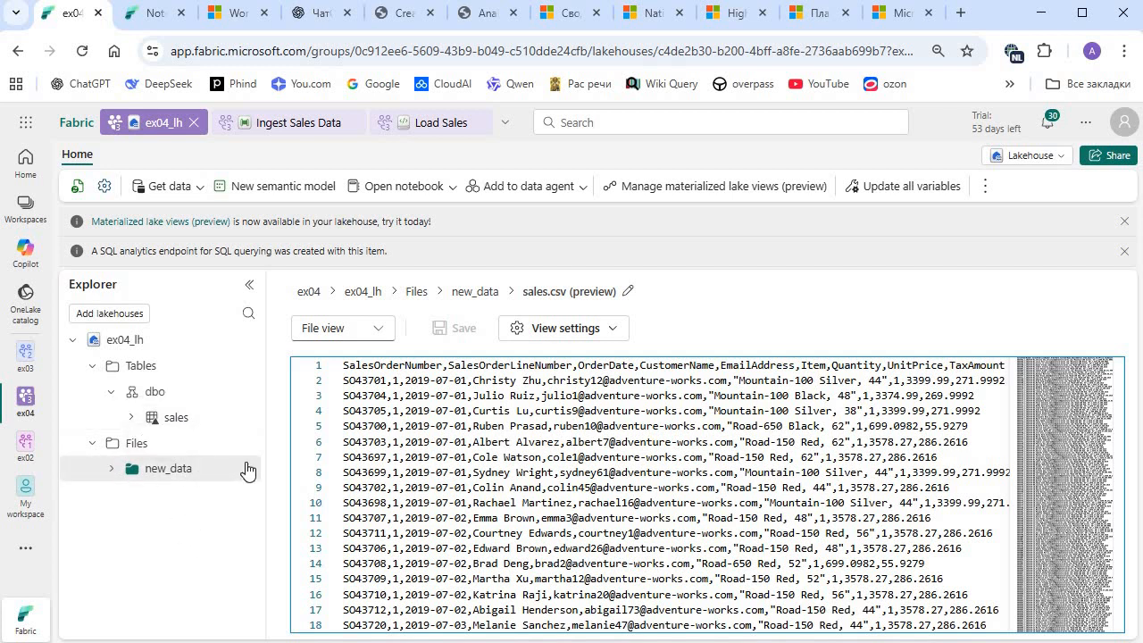
Refresh the new_data folder under Files in the ex04_lh lakehouse to check its contents.
{"action": "right_click", "coordinate": [215, 471]}
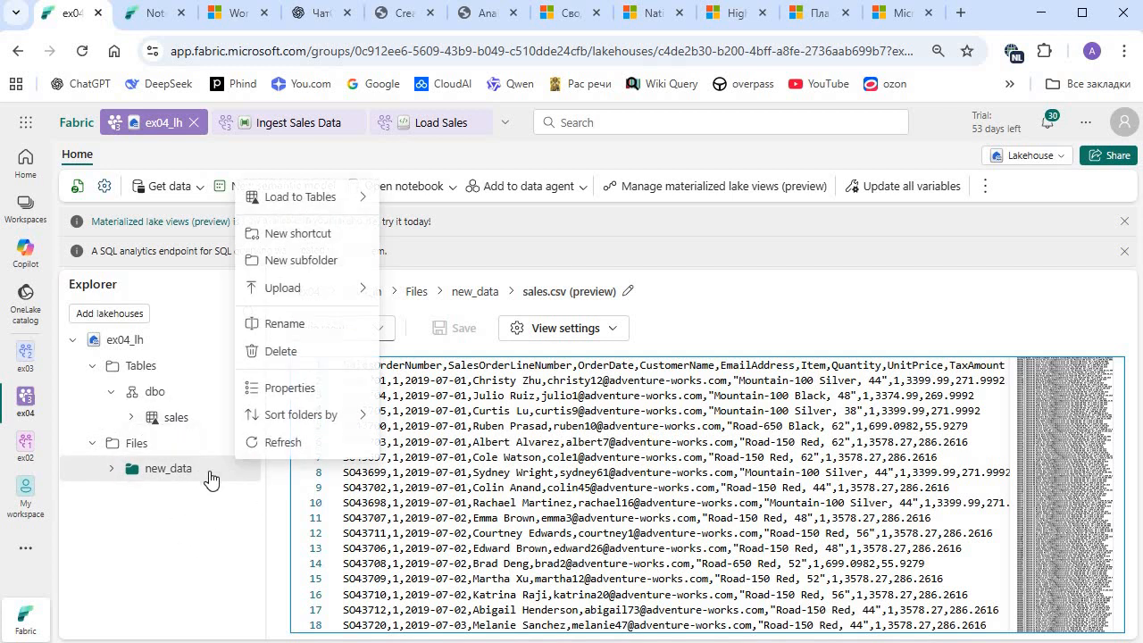
{"action": "left_click", "coordinate": [277, 438]}
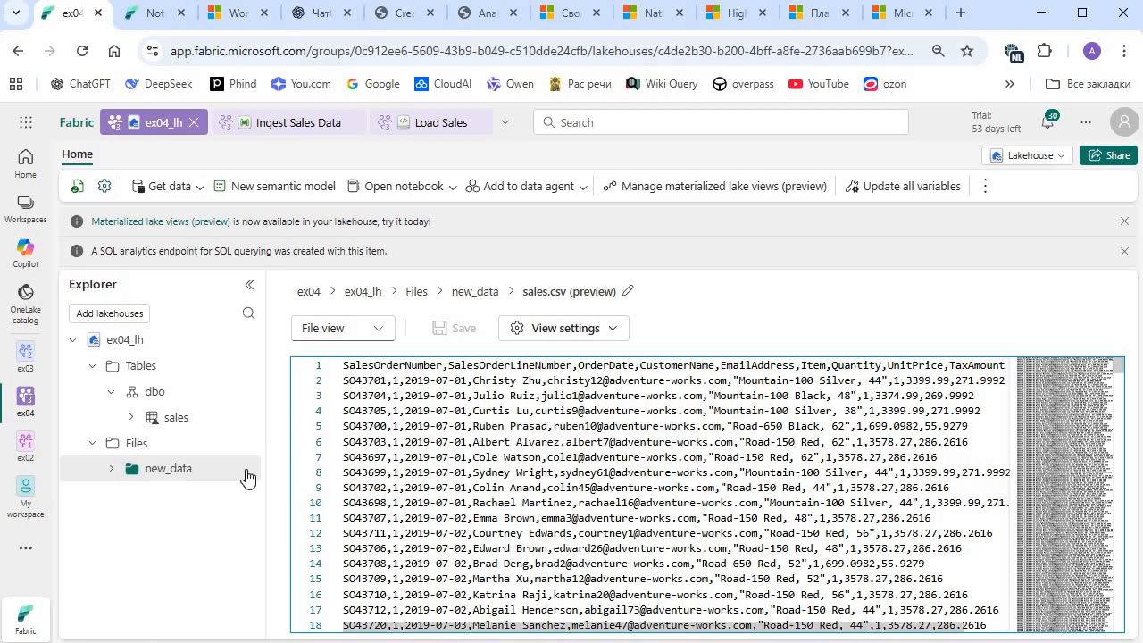
{"action": "left_click", "coordinate": [352, 377]}
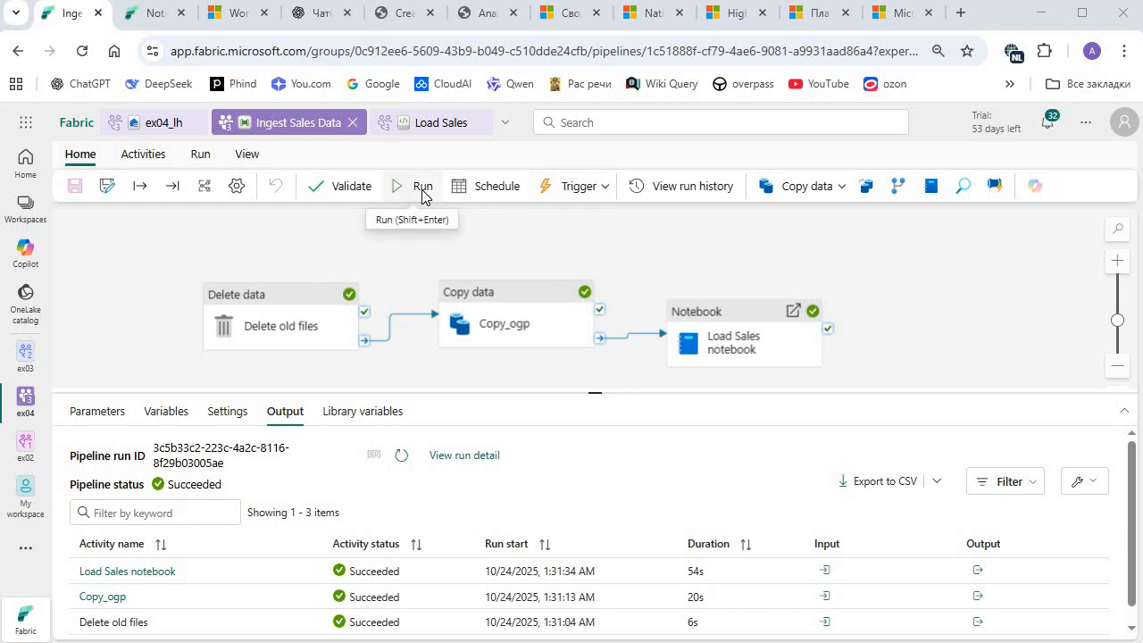
Run the Ingest Sales Data pipeline twice more, checking the Delete old files activity's status between the runs.
{"action": "left_click", "coordinate": [415, 186]}
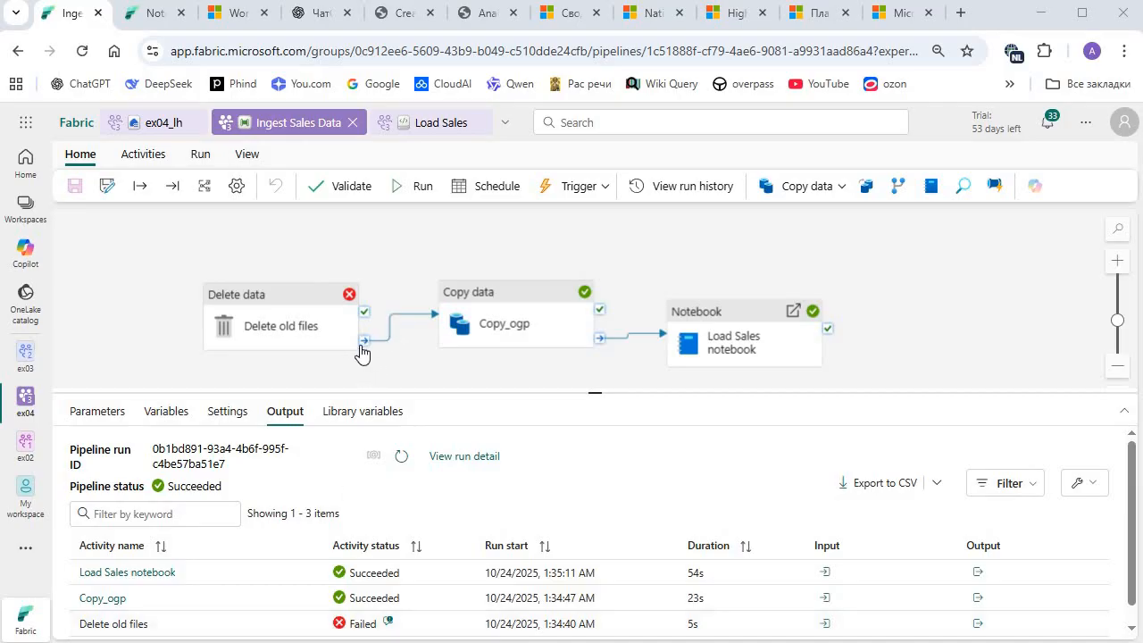
{"action": "mouse_move", "coordinate": [365, 346]}
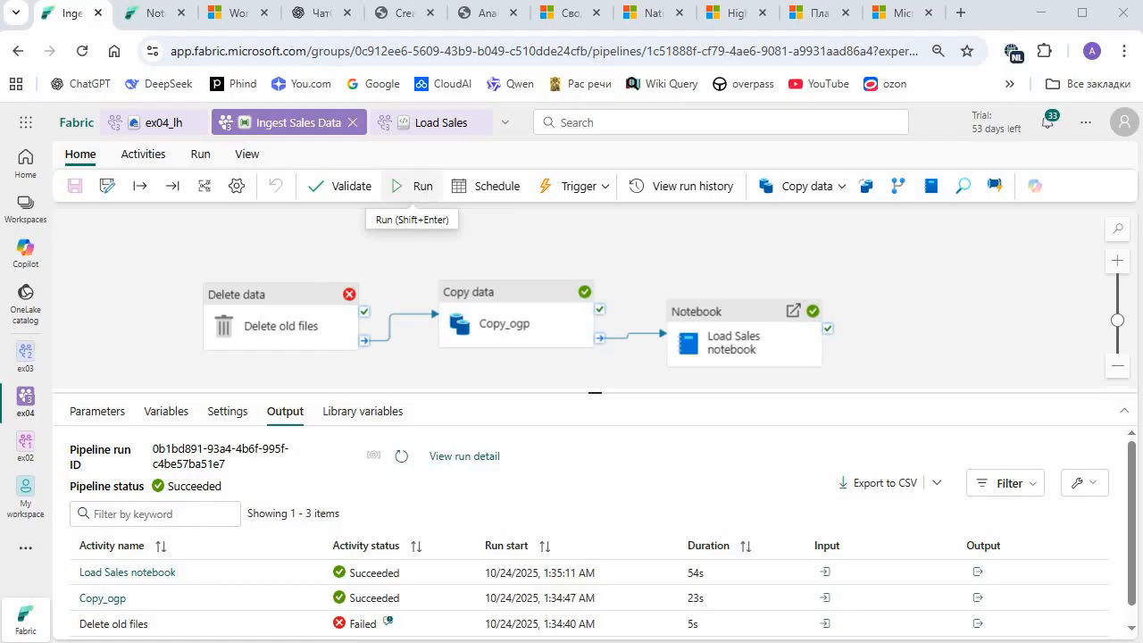
{"action": "left_click", "coordinate": [415, 186]}
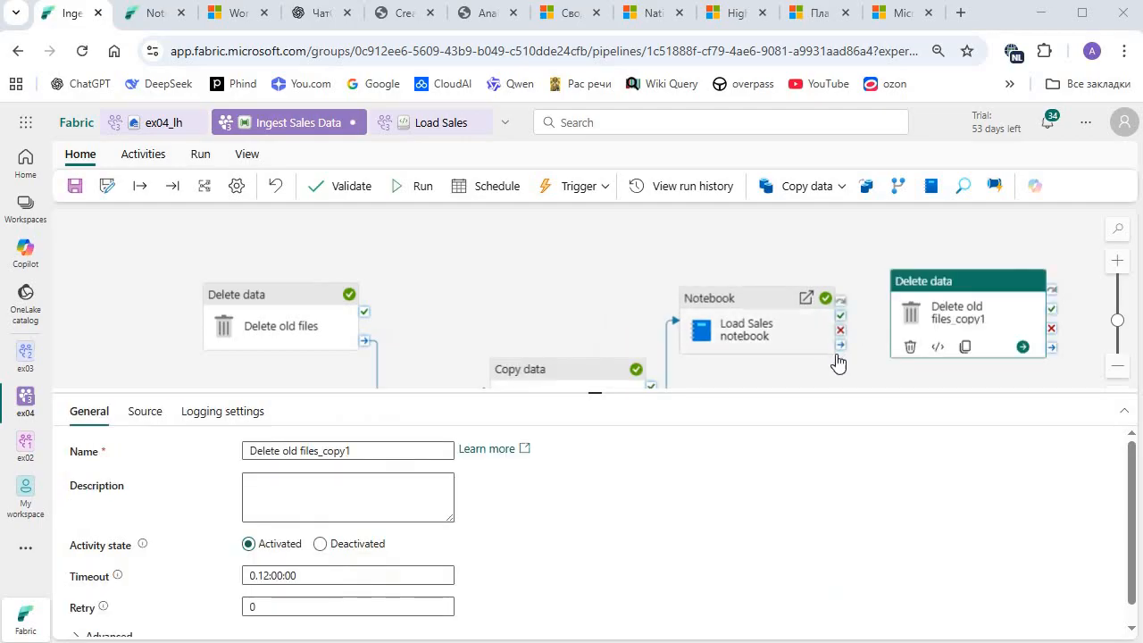
Connect the on-completion output of Load Sales notebook to Delete old files_copy1 and move Copy_ogp in line with the other activities.
{"action": "left_click_drag", "start_coordinate": [841, 347], "coordinate": [929, 300]}
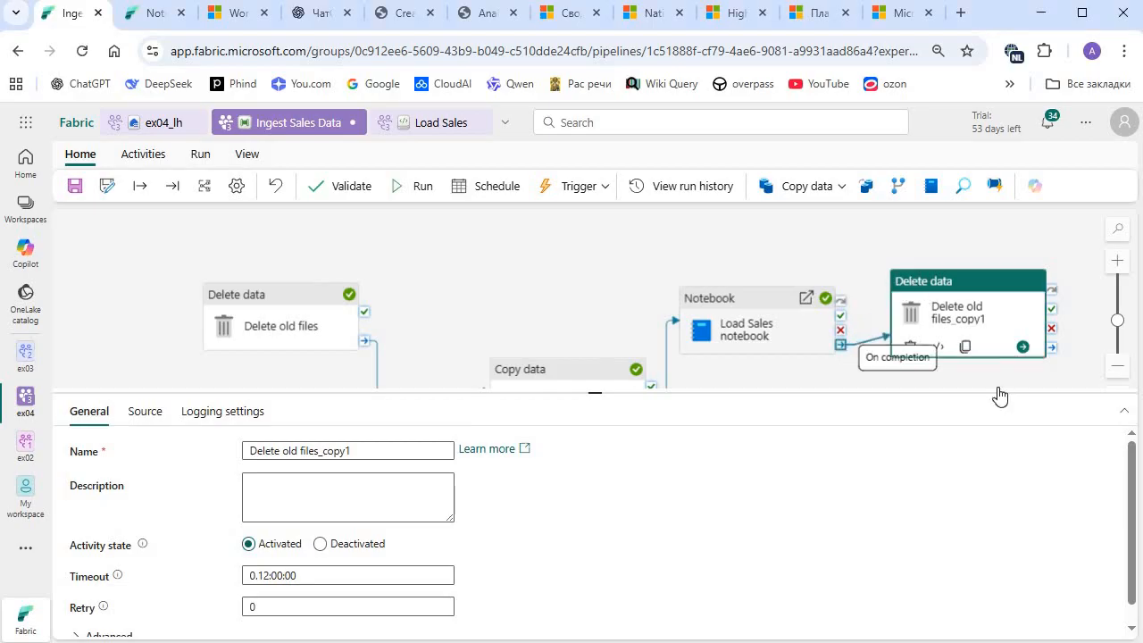
{"action": "left_click", "coordinate": [978, 374]}
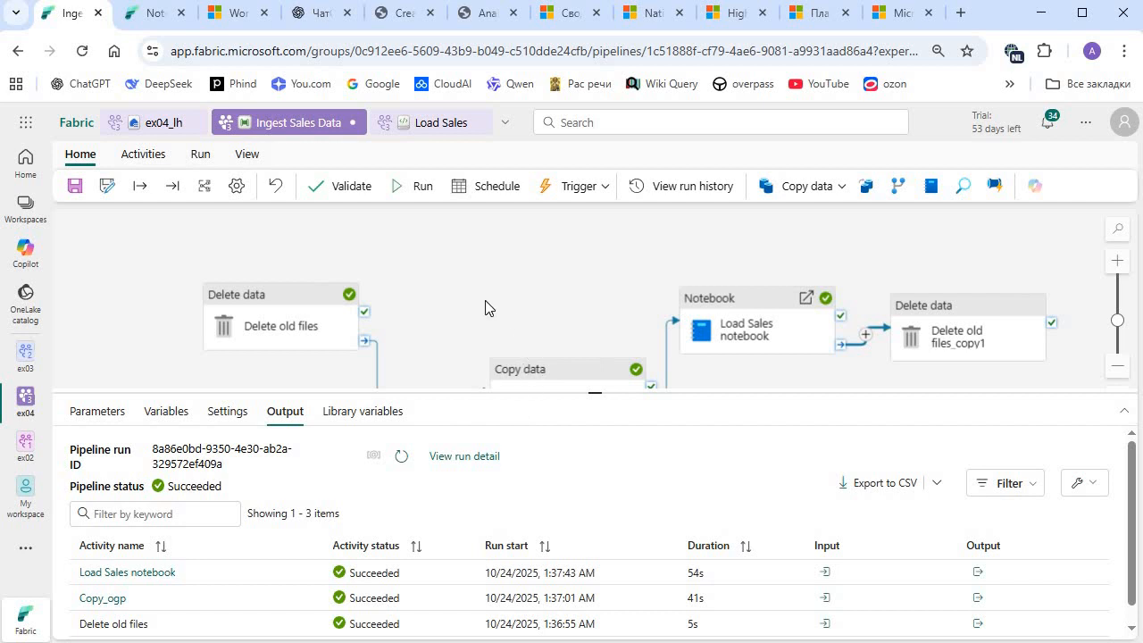
{"action": "left_click_drag", "start_coordinate": [563, 369], "coordinate": [520, 273]}
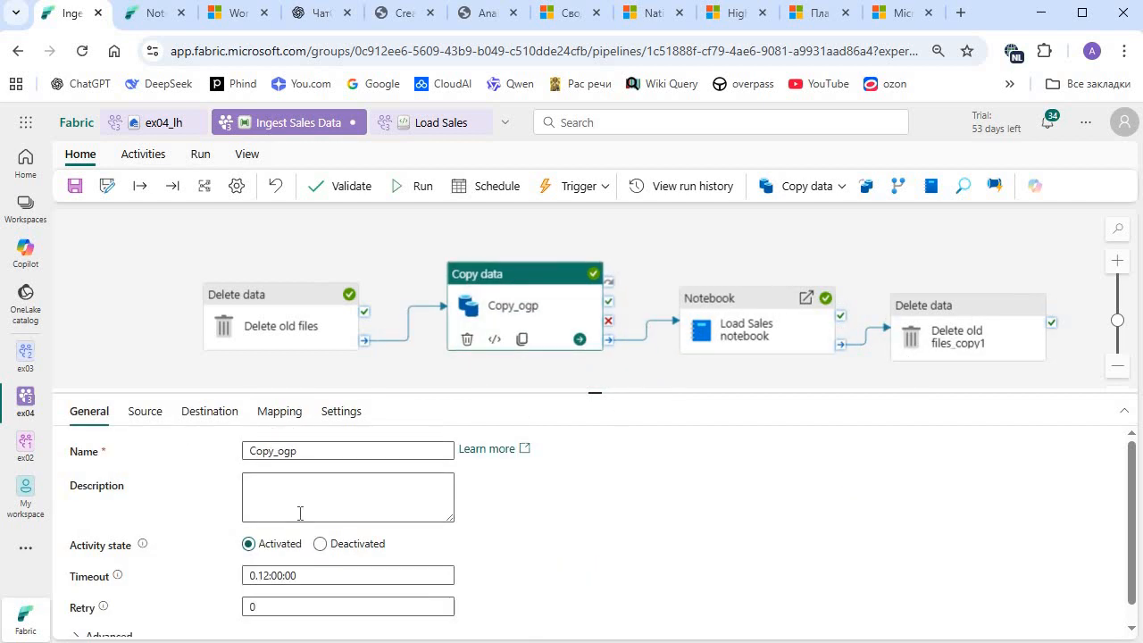
Run the pipeline with the additional delete activity at its end.
{"action": "scroll", "coordinate": [876, 440], "scroll_direction": "down", "scroll_amount": 1}
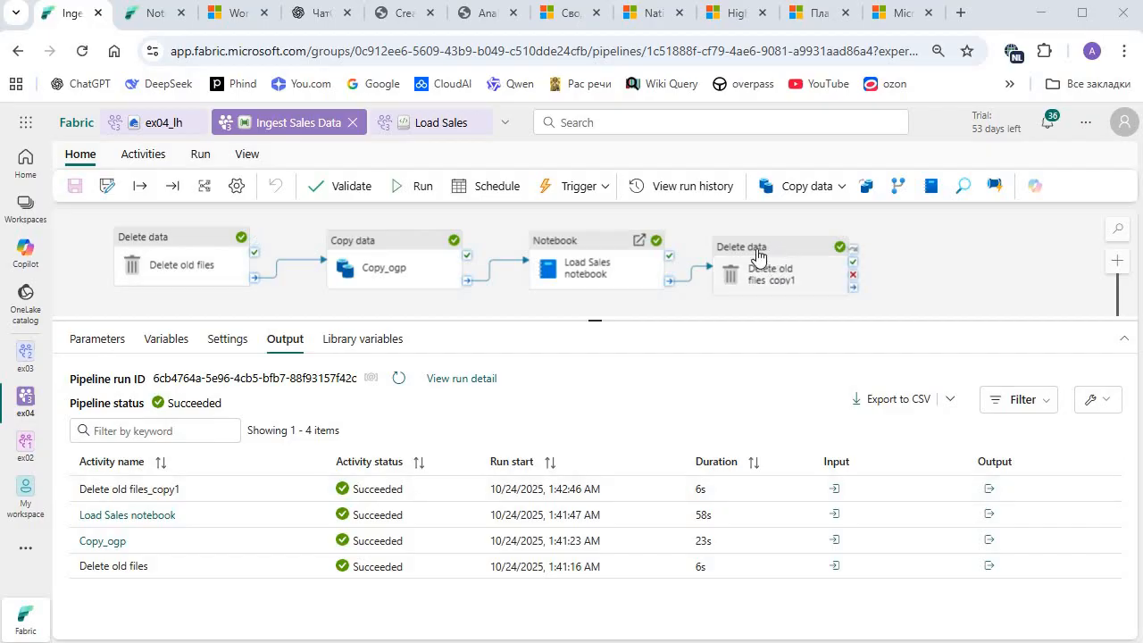
{"action": "left_click", "coordinate": [416, 186]}
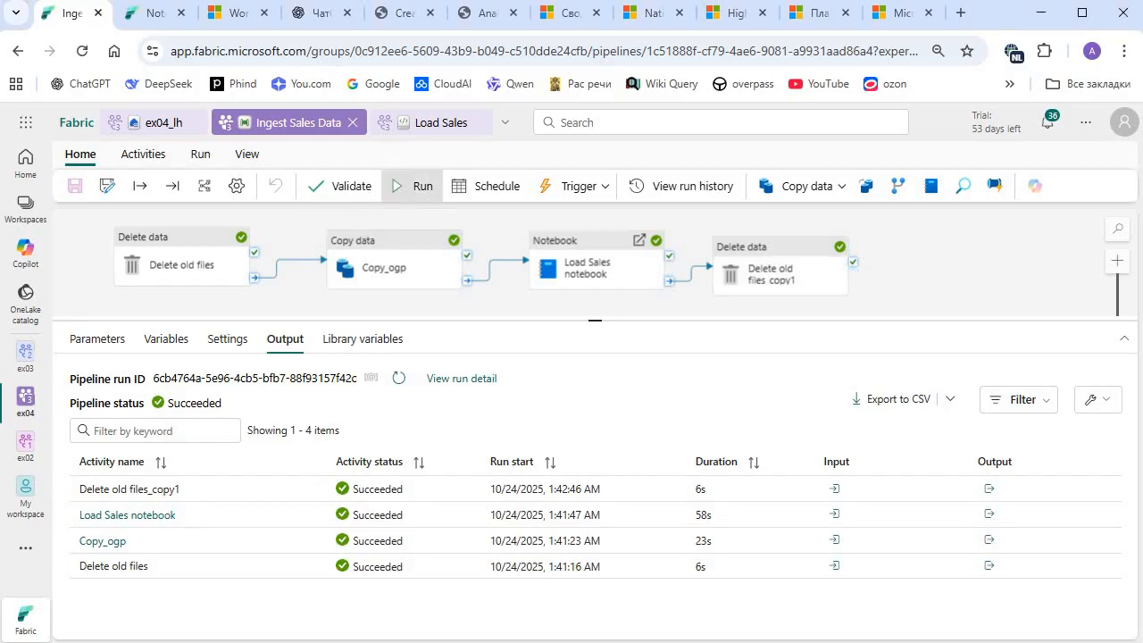